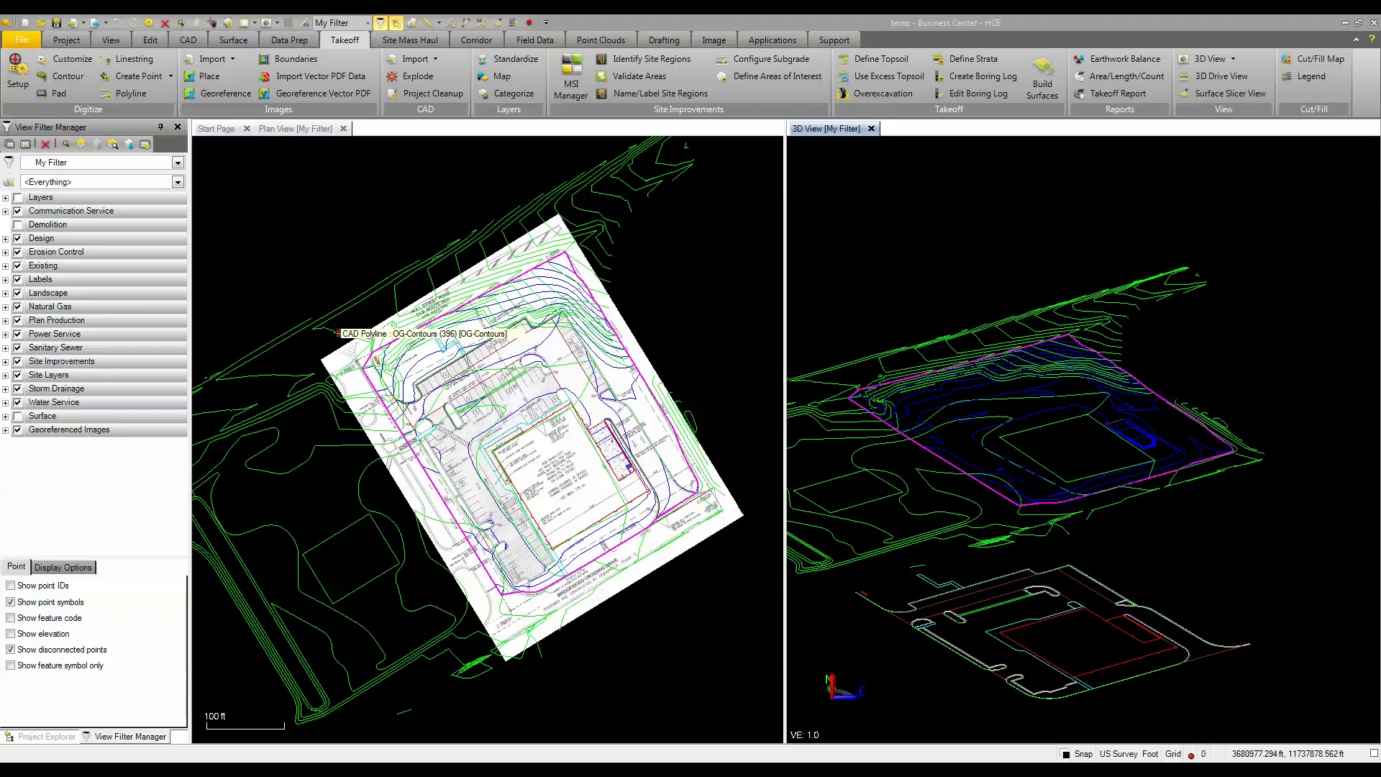
Check an existing contour's layer in the layer standardization tool, then close it
{"action": "left_click", "coordinate": [507, 69]}
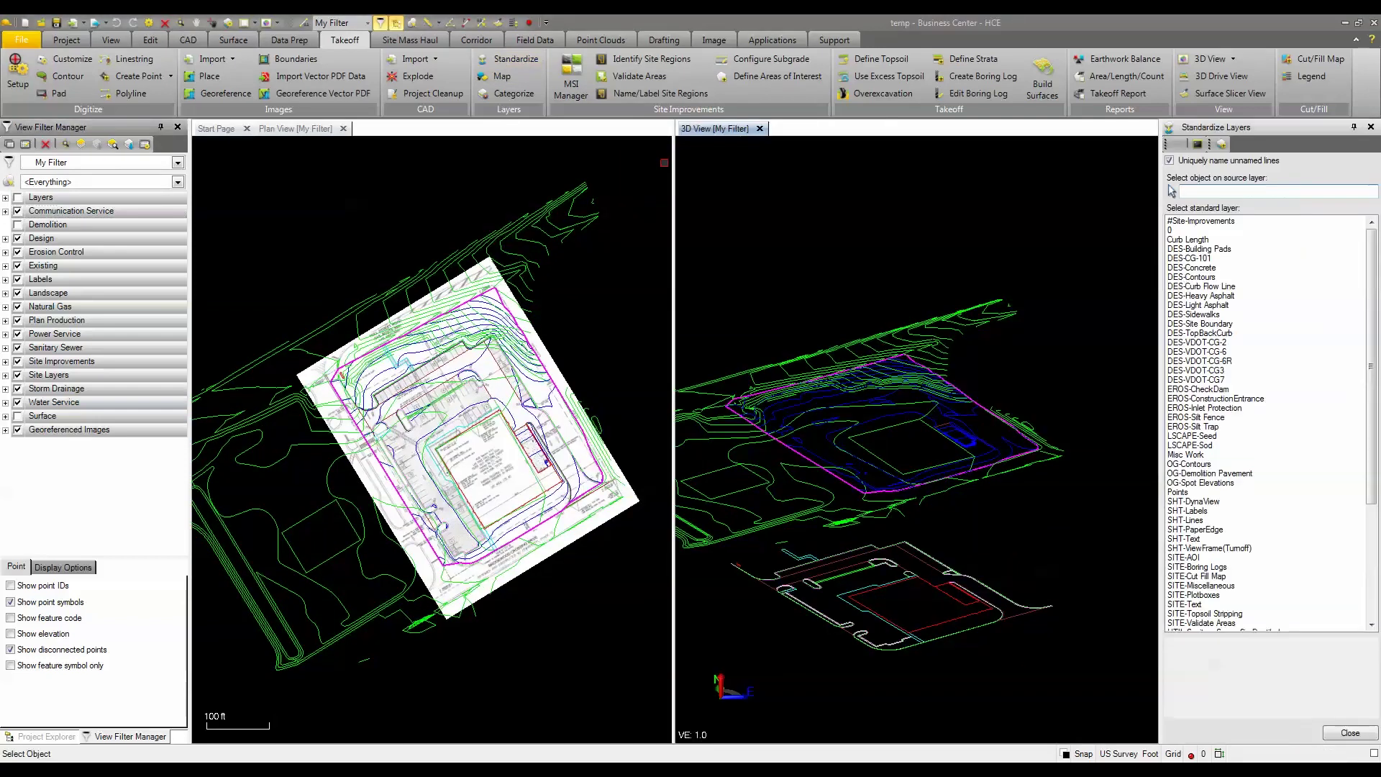
{"action": "left_click", "coordinate": [558, 231]}
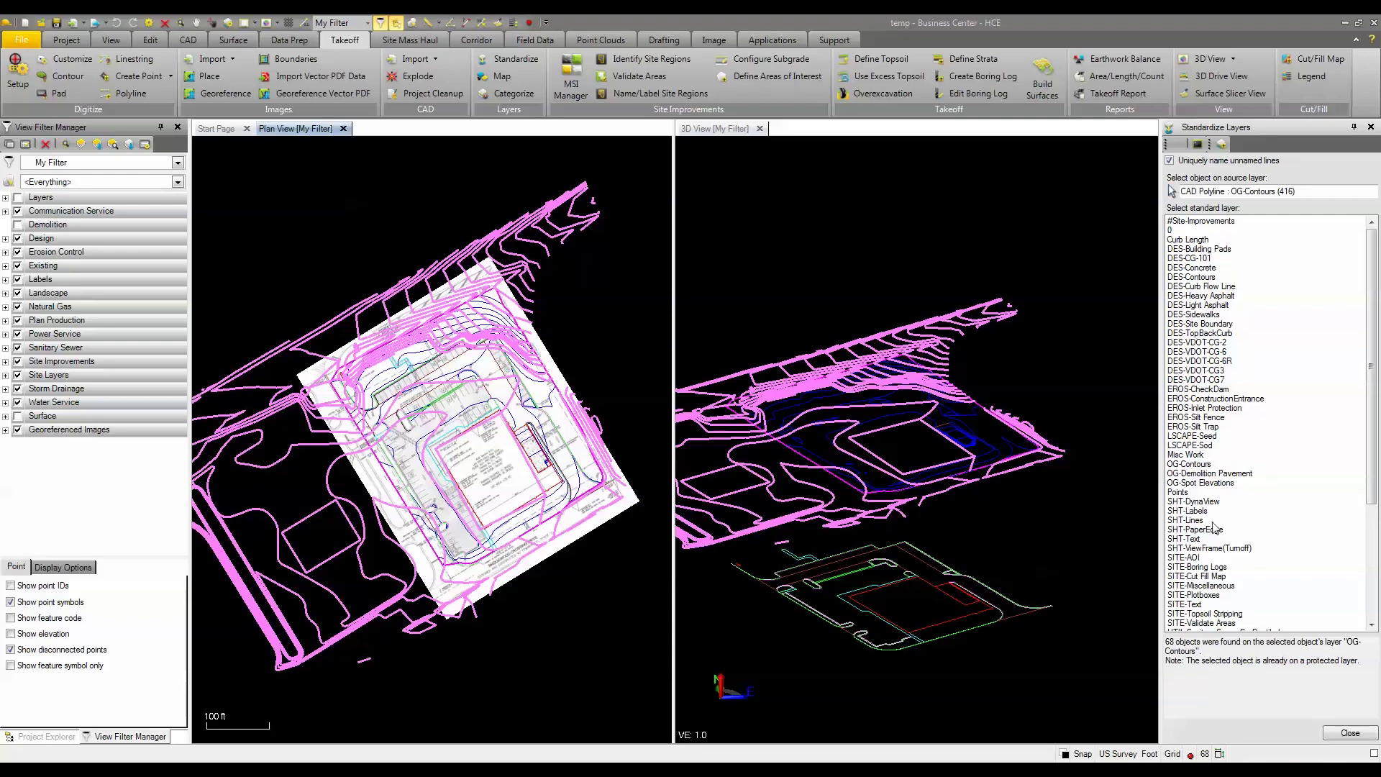
{"action": "left_click", "coordinate": [1347, 732]}
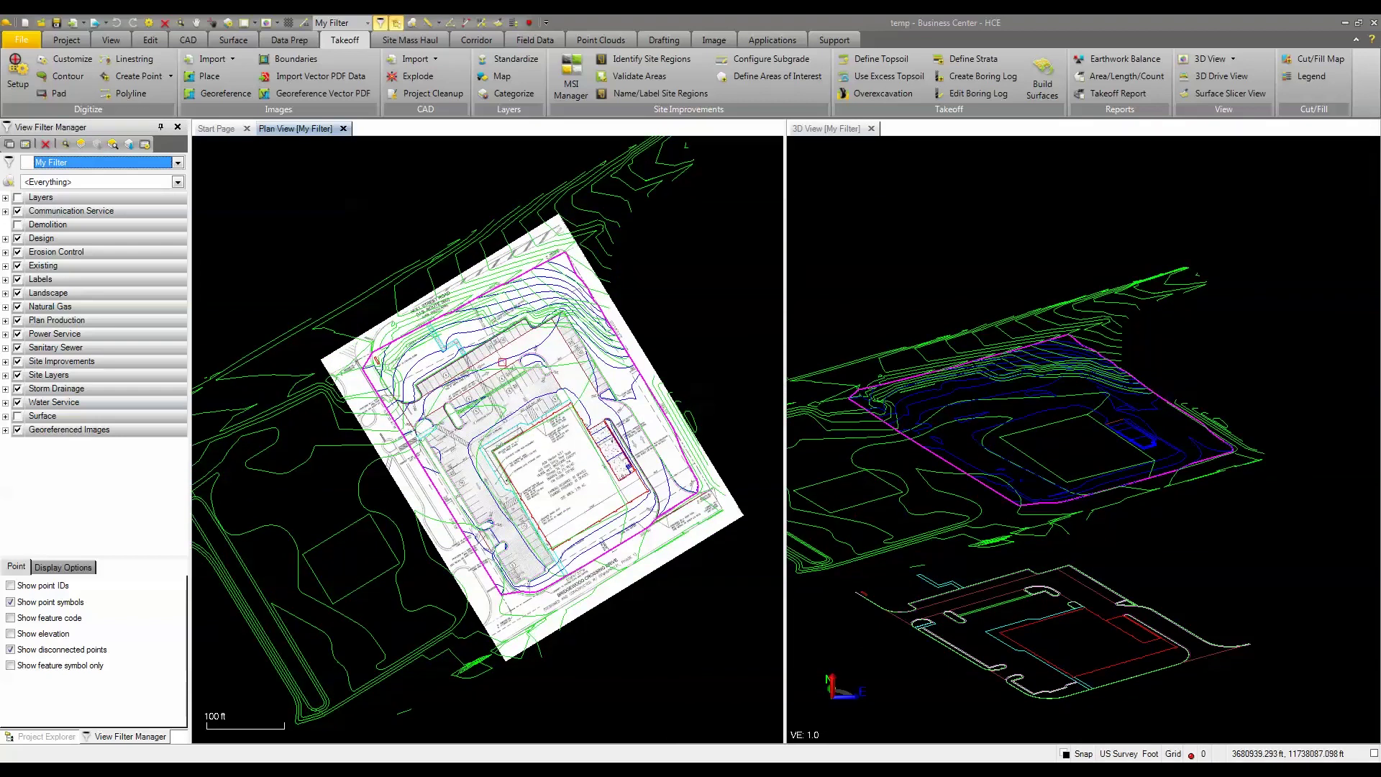
Zoom, pan and orbit the plan and 3D views to frame the whole store site
{"action": "scroll", "coordinate": [554, 272], "scroll_direction": "up", "scroll_amount": 3}
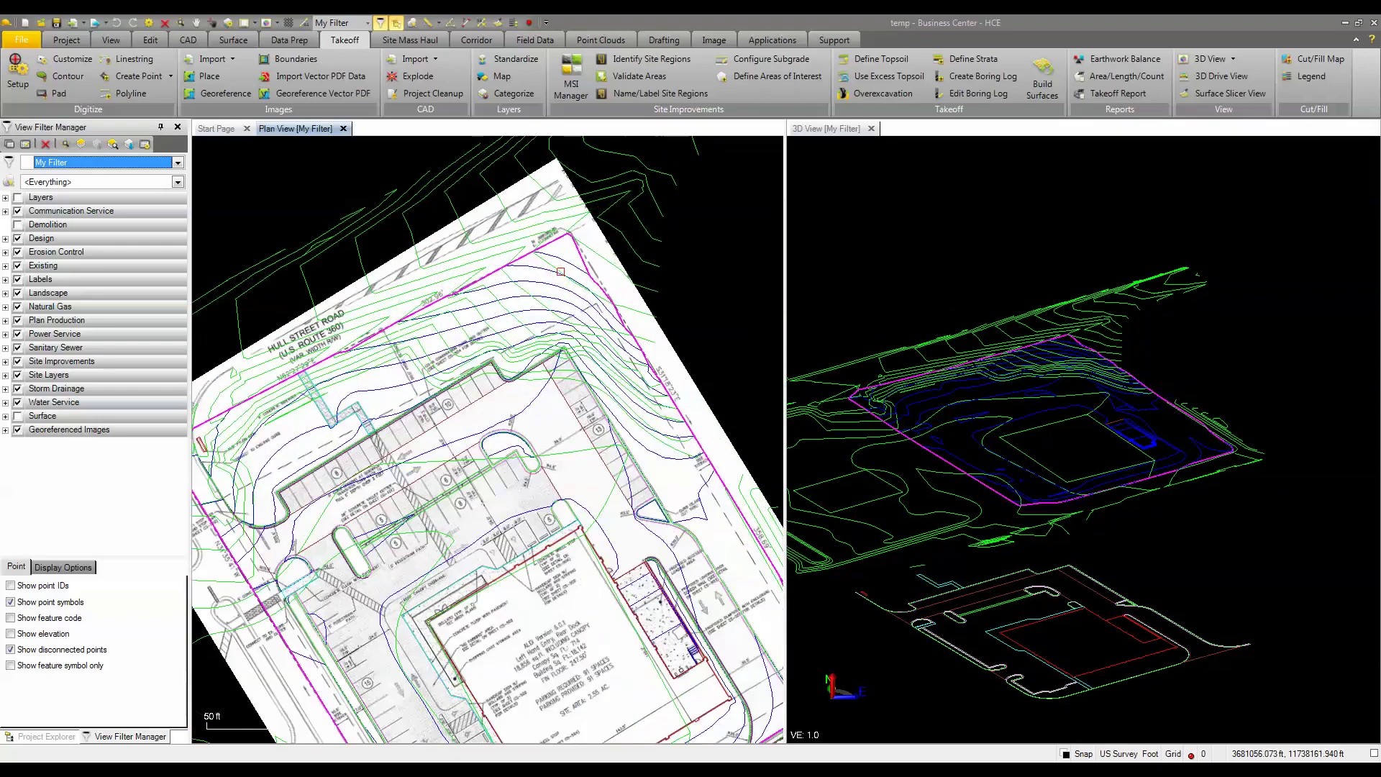
{"action": "scroll", "coordinate": [554, 272], "scroll_direction": "up", "scroll_amount": 3}
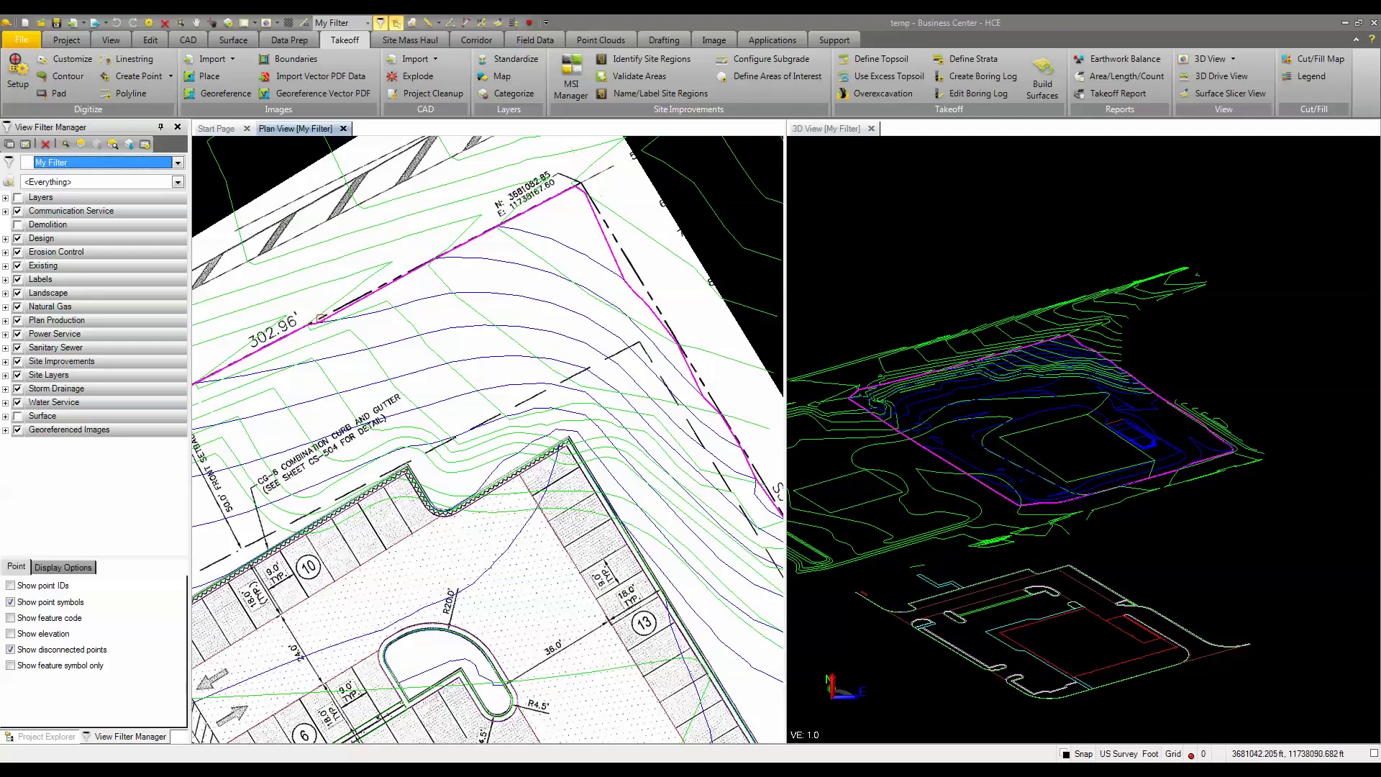
{"action": "scroll", "coordinate": [441, 433], "scroll_direction": "down", "scroll_amount": 3}
{"action": "middle_click_drag", "start_coordinate": [441, 433], "coordinate": [492, 275]}
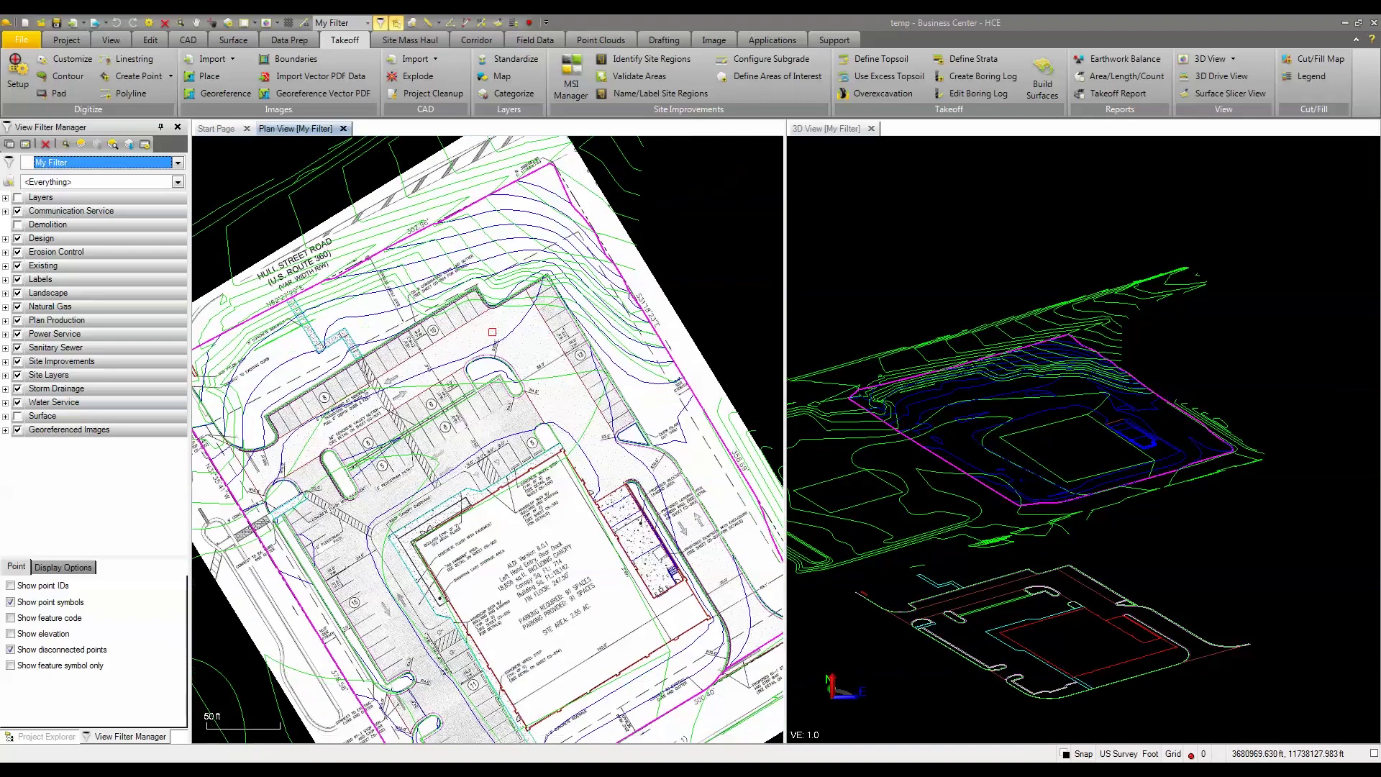
{"action": "middle_click_drag", "start_coordinate": [1052, 437], "coordinate": [1063, 435], "text": "shift"}
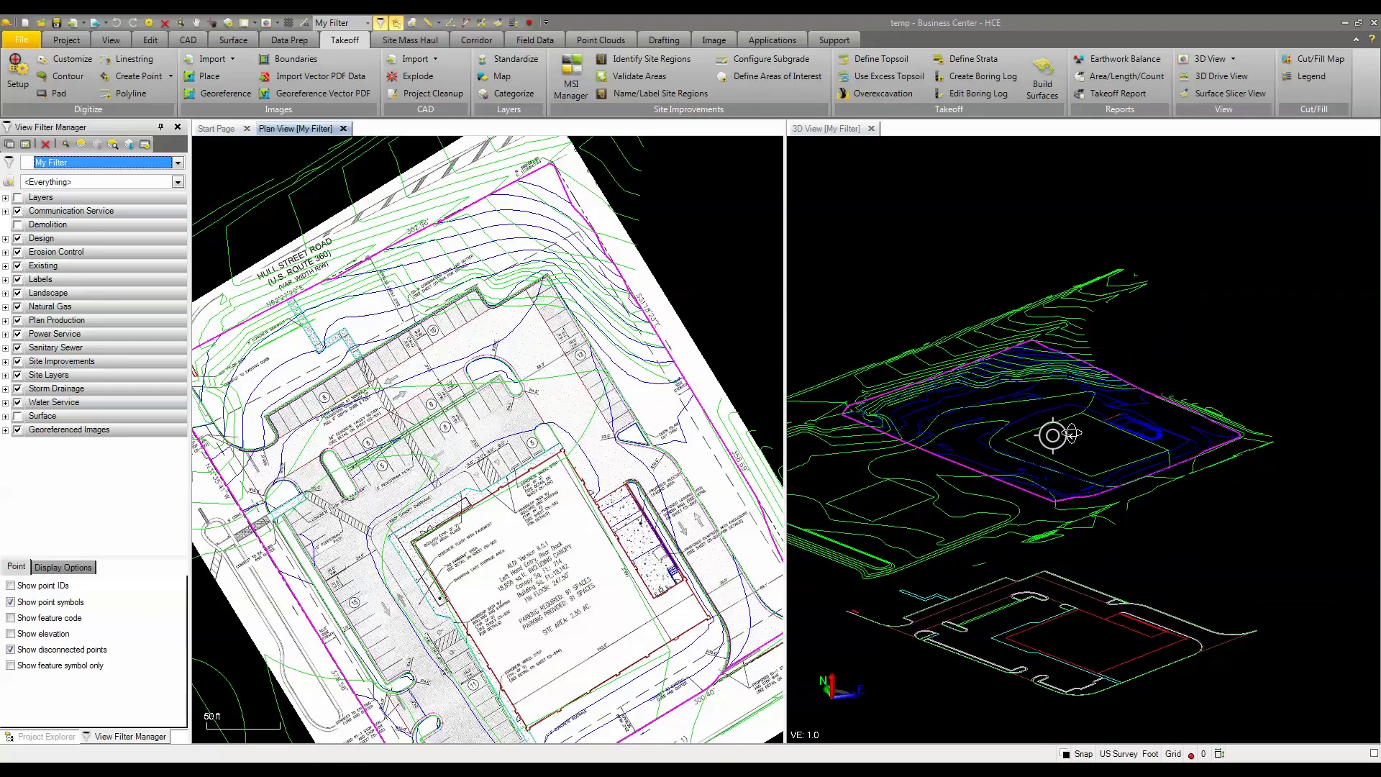
{"action": "scroll", "coordinate": [1063, 434], "scroll_direction": "up", "scroll_amount": 5}
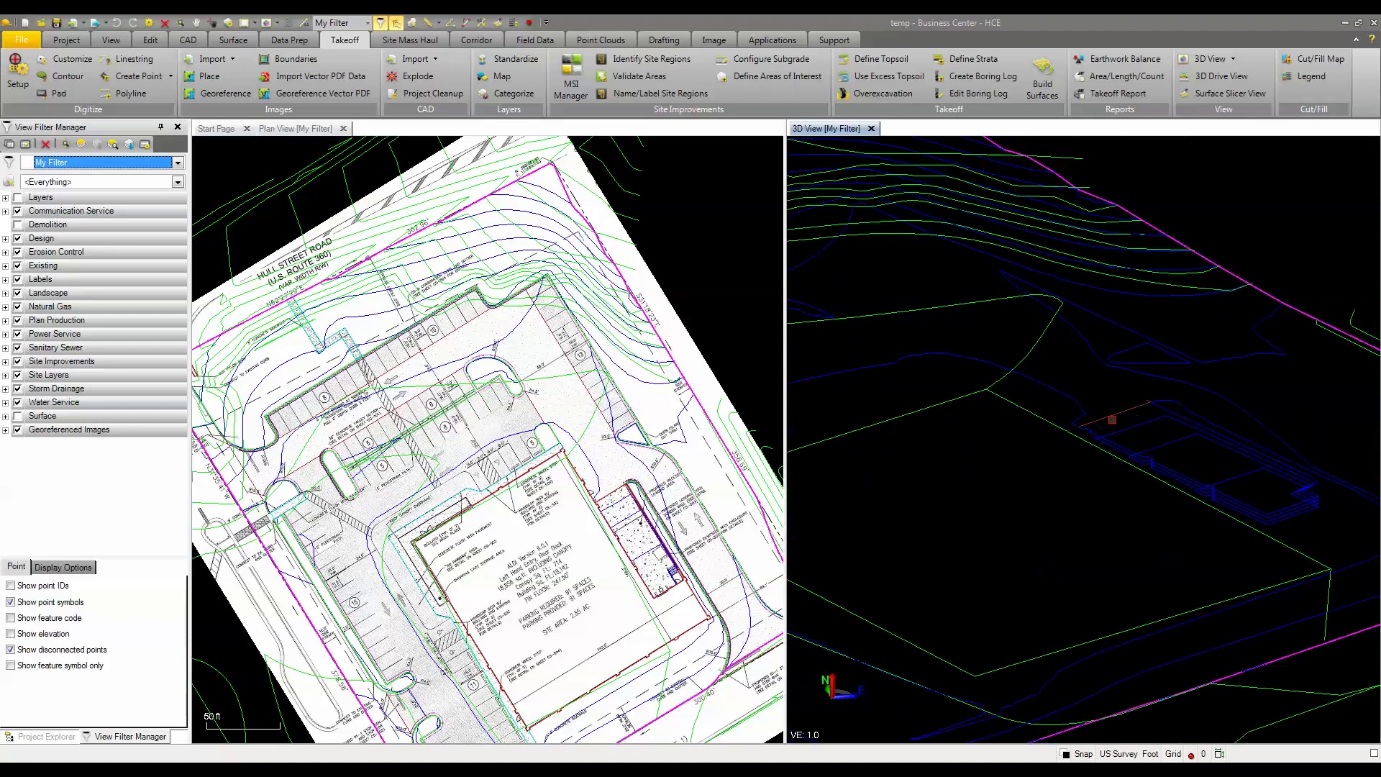
{"action": "scroll", "coordinate": [1113, 421], "scroll_direction": "down", "scroll_amount": 2}
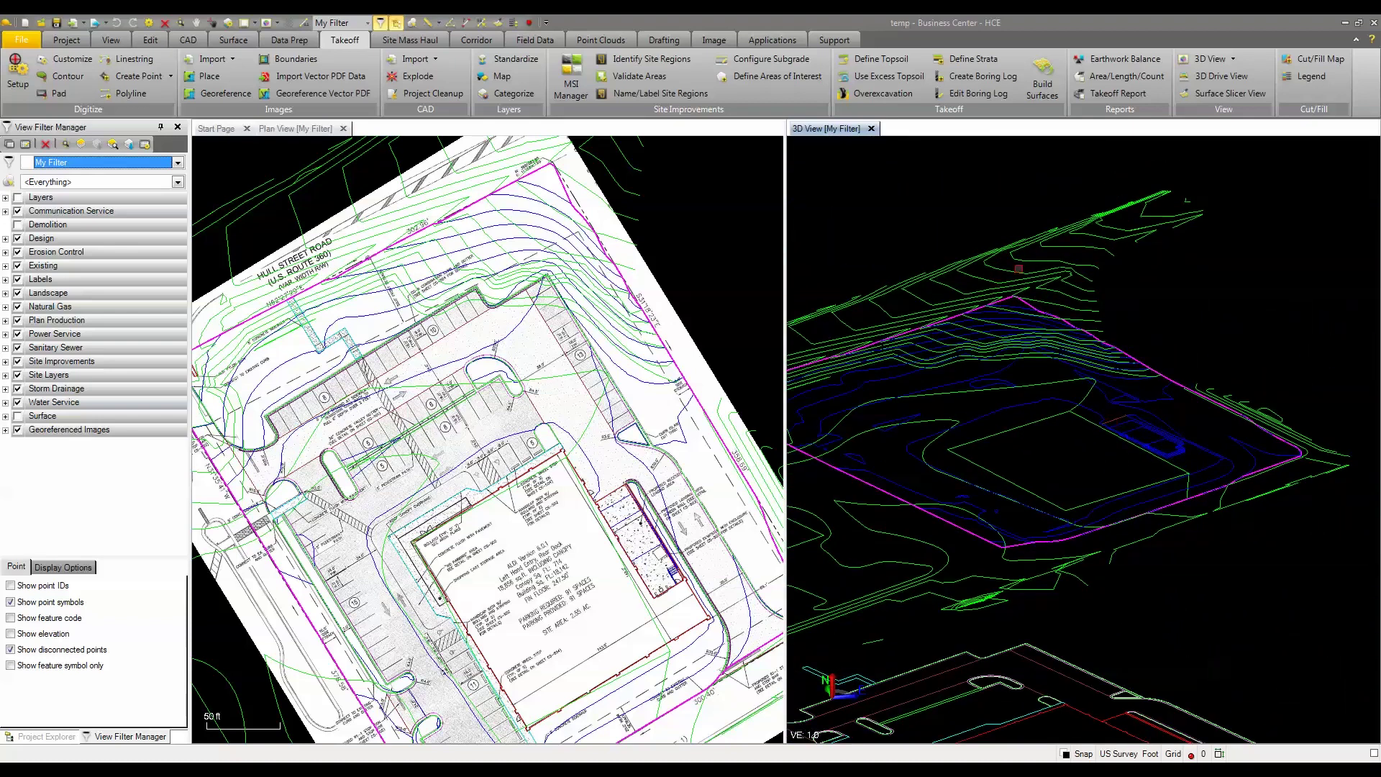
{"action": "scroll", "coordinate": [1019, 269], "scroll_direction": "up", "scroll_amount": 3}
{"action": "scroll", "coordinate": [1018, 269], "scroll_direction": "down", "scroll_amount": 3}
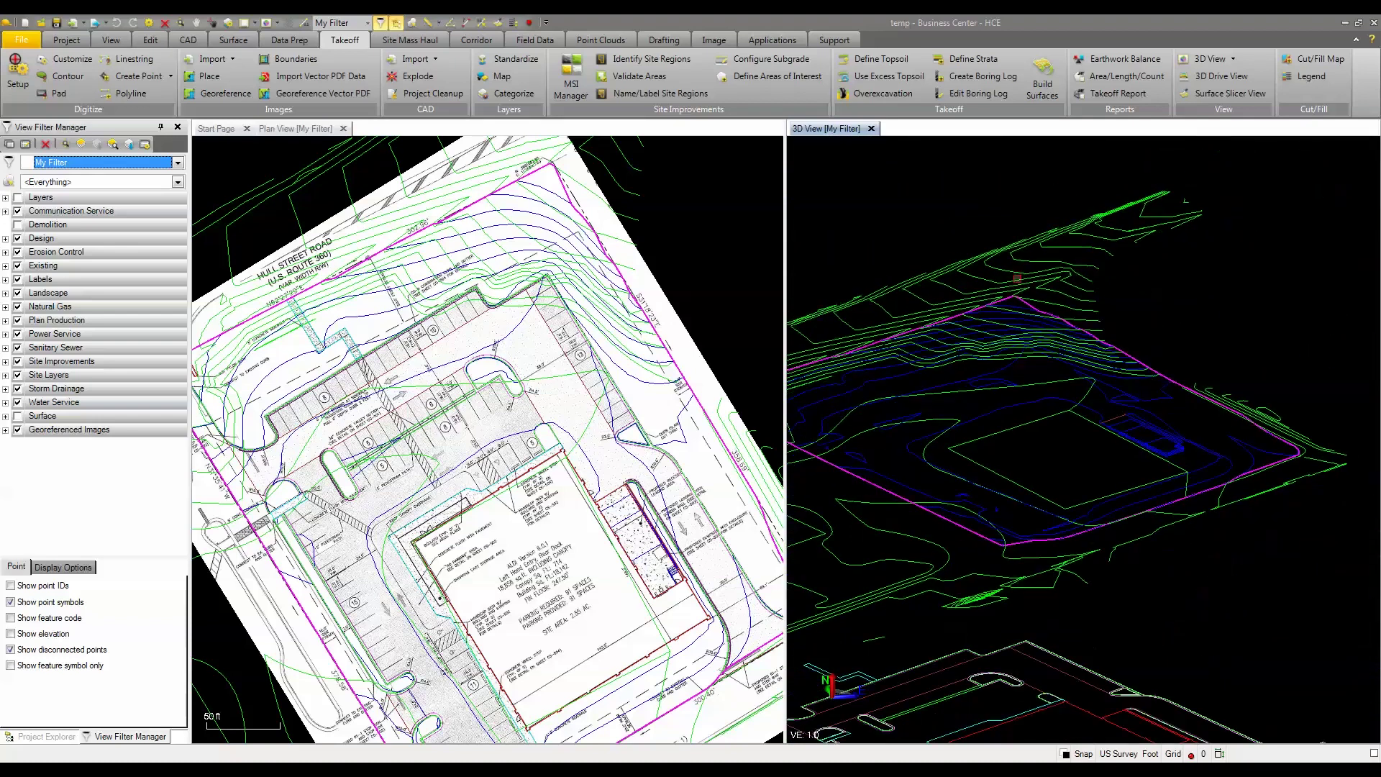
{"action": "scroll", "coordinate": [1019, 269], "scroll_direction": "down", "scroll_amount": 2}
{"action": "middle_click_drag", "start_coordinate": [1020, 332], "coordinate": [1136, 367]}
{"action": "scroll", "coordinate": [542, 373], "scroll_direction": "down", "scroll_amount": 2}
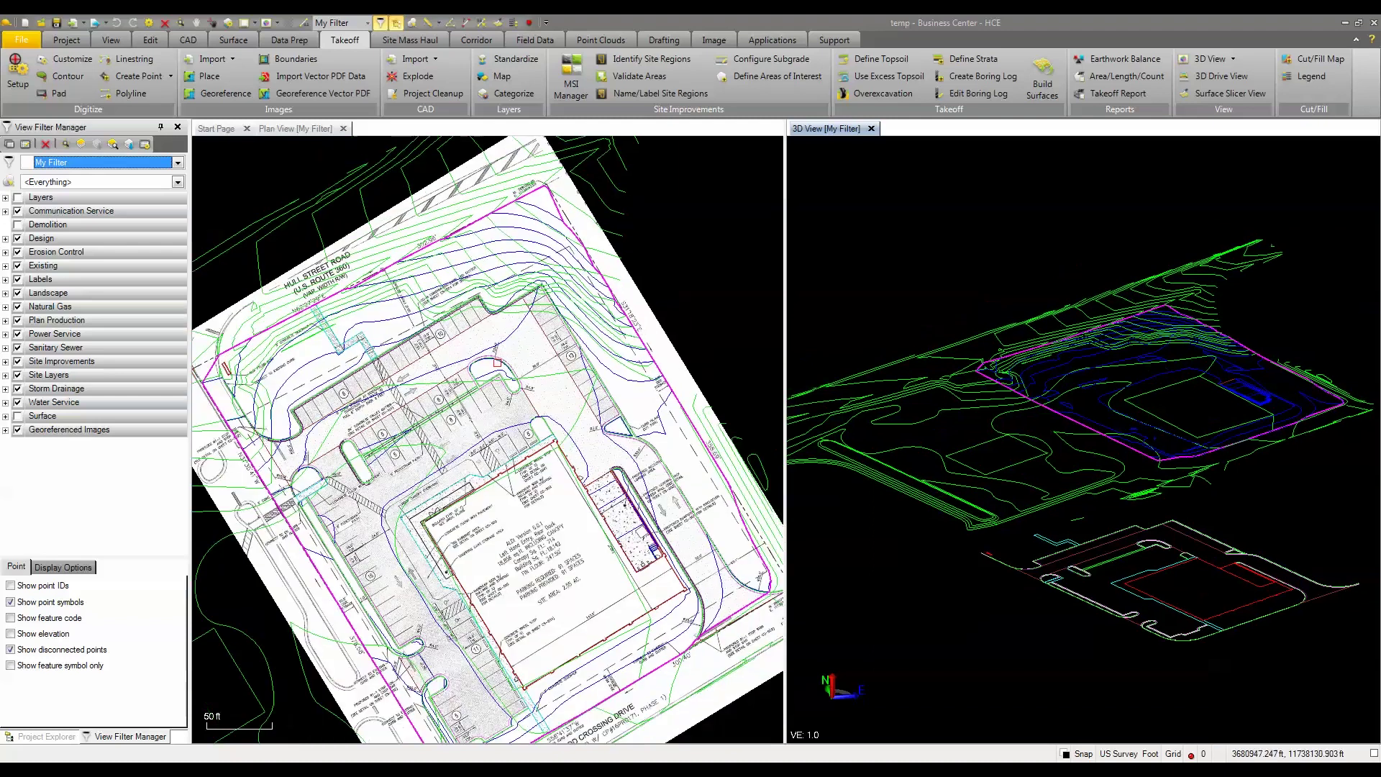
{"action": "scroll", "coordinate": [542, 373], "scroll_direction": "down", "scroll_amount": 2}
{"action": "scroll", "coordinate": [541, 373], "scroll_direction": "up", "scroll_amount": 1}
{"action": "middle_click_drag", "start_coordinate": [542, 374], "coordinate": [574, 365]}
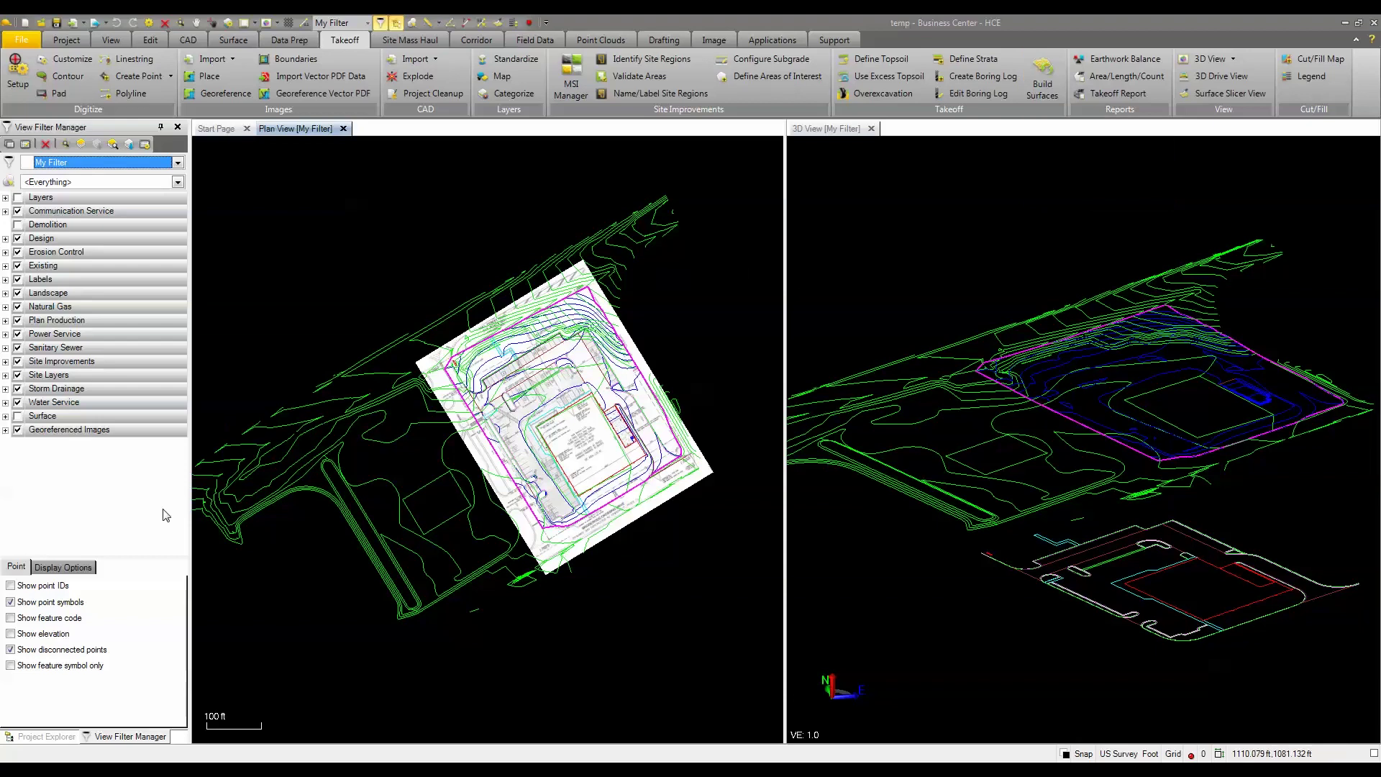
In the View Filter surfaces list, show Finished design instead of Original ground
{"action": "left_click", "coordinate": [6, 417]}
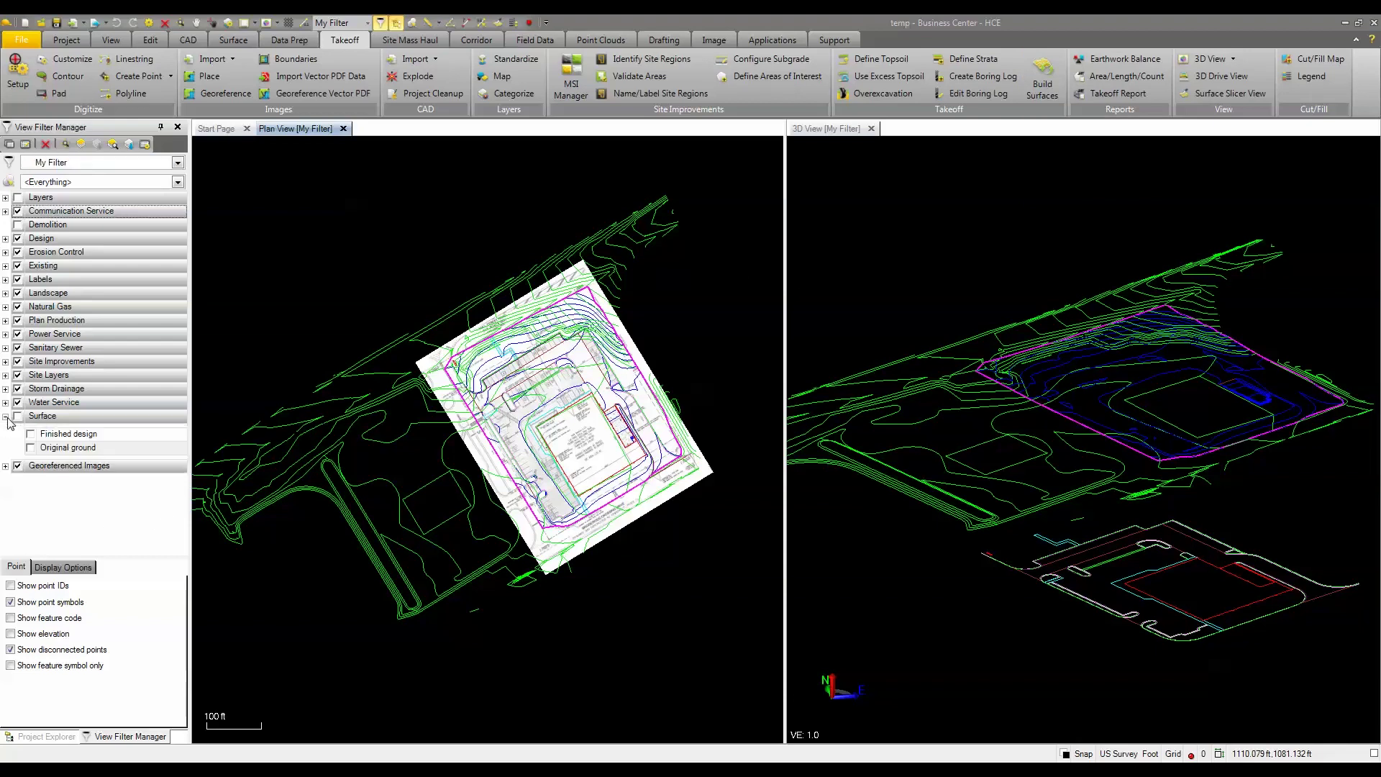
{"action": "left_click", "coordinate": [30, 448]}
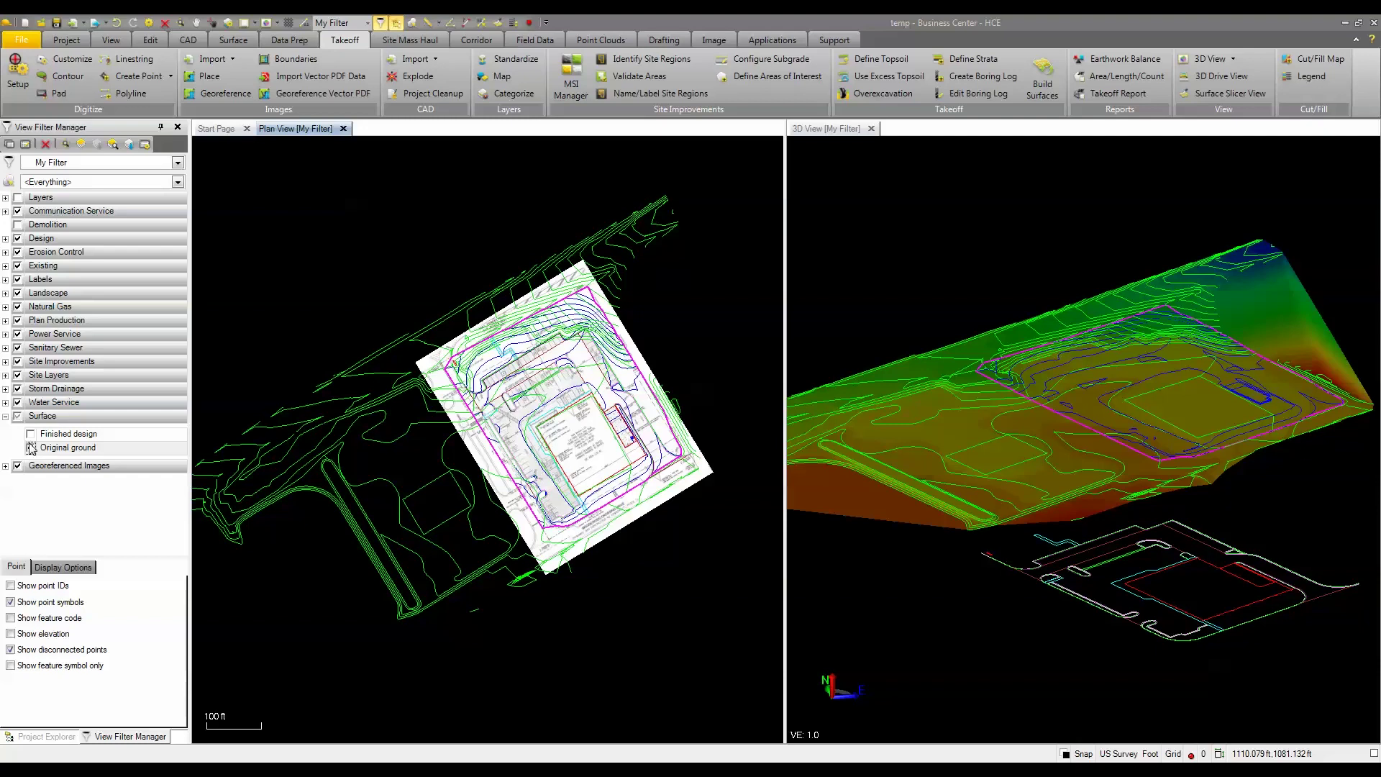
{"action": "left_click", "coordinate": [30, 434]}
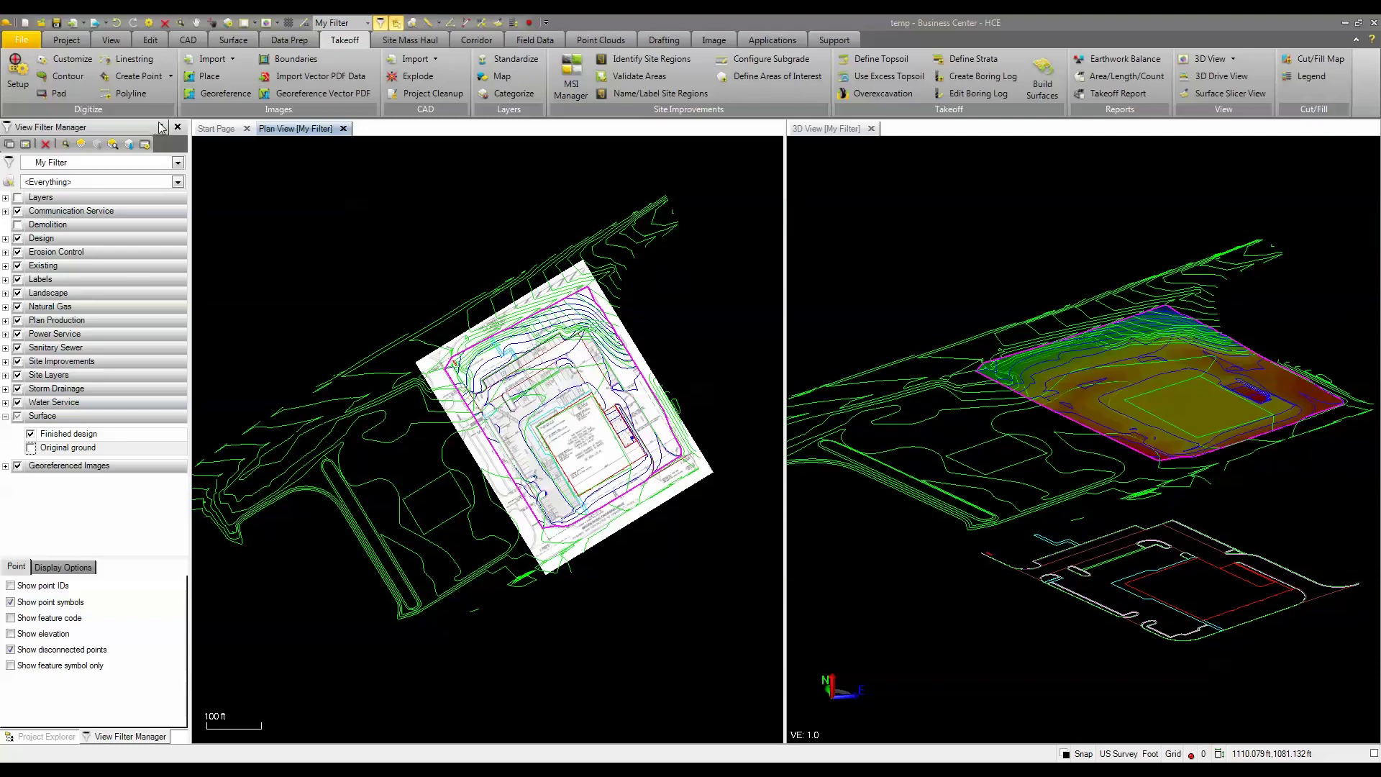
{"action": "left_click", "coordinate": [241, 41]}
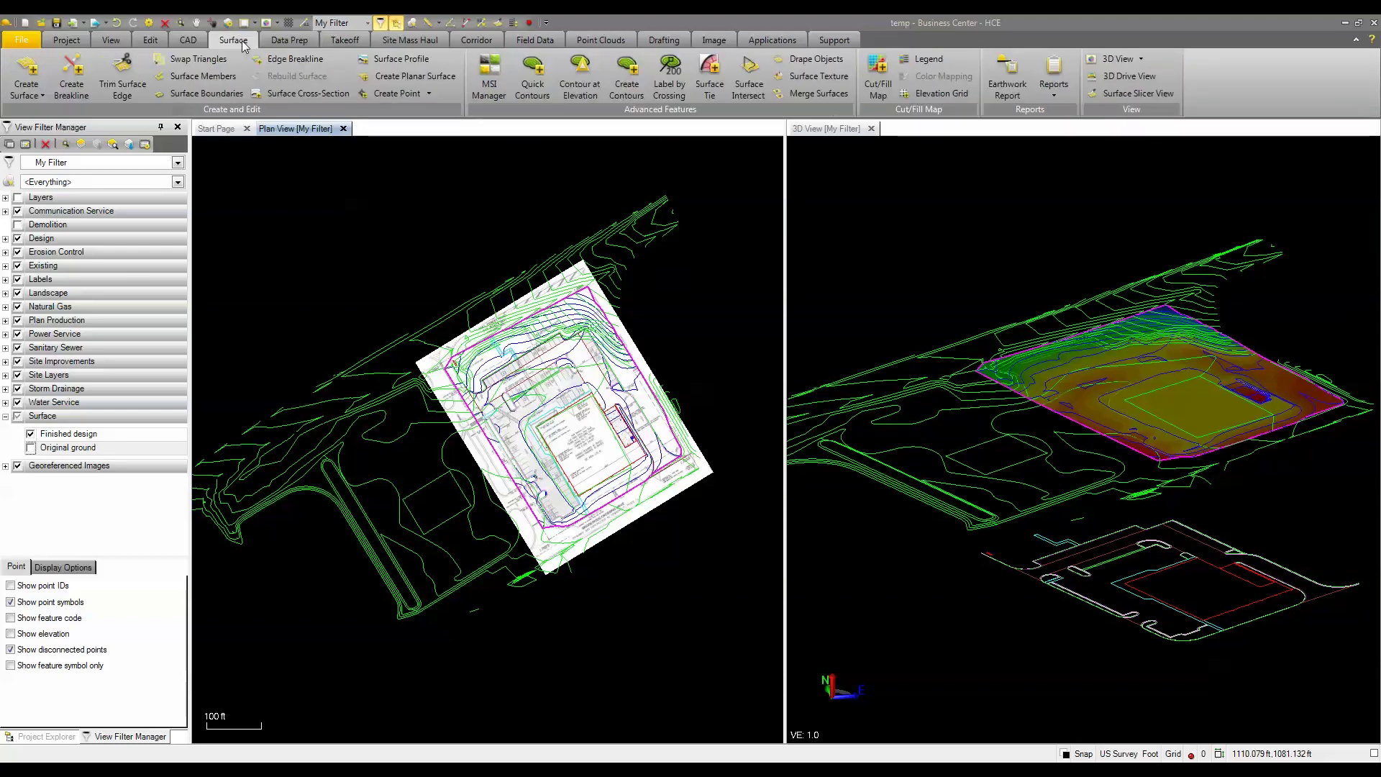
Compute a surface-to-surface earthwork report from Original ground to Finished design with Native and Fill materials
{"action": "left_click", "coordinate": [1010, 80]}
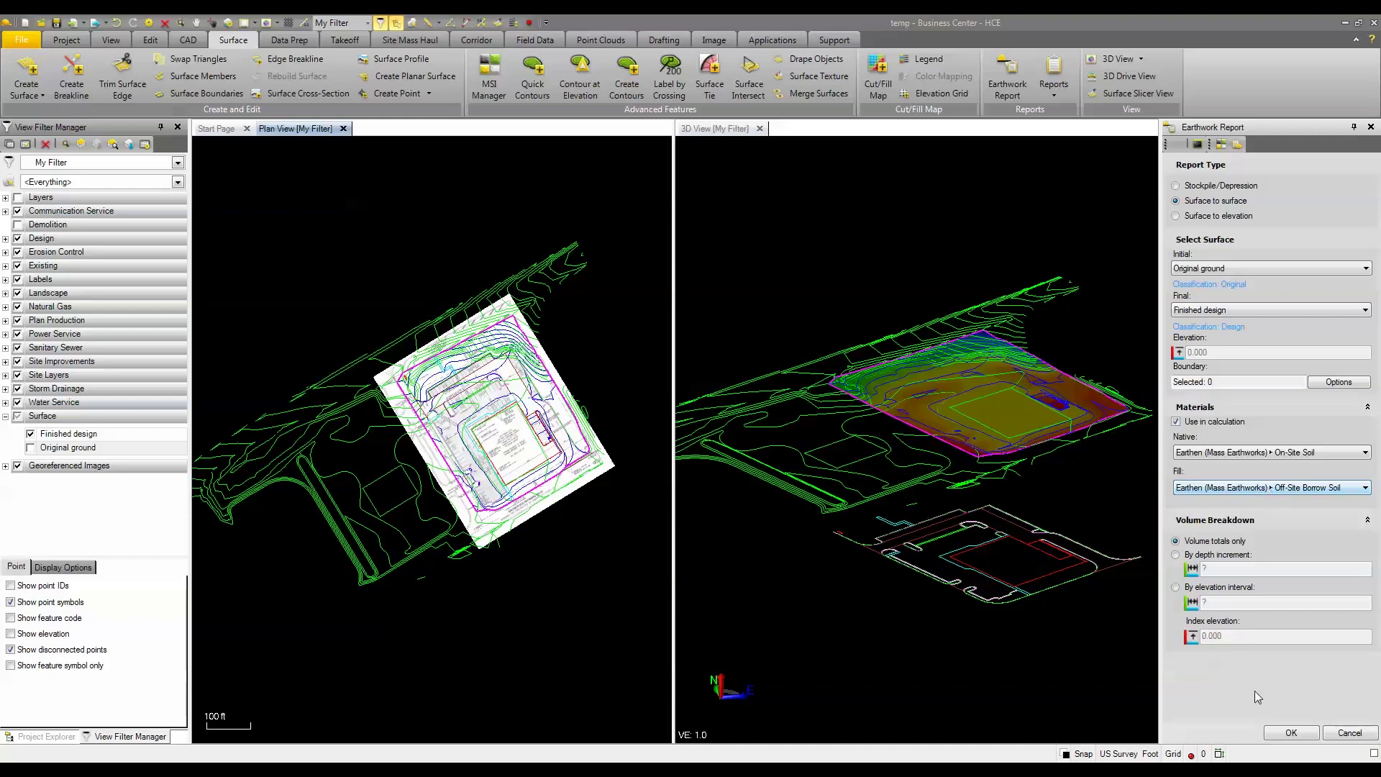
{"action": "left_click", "coordinate": [1286, 733]}
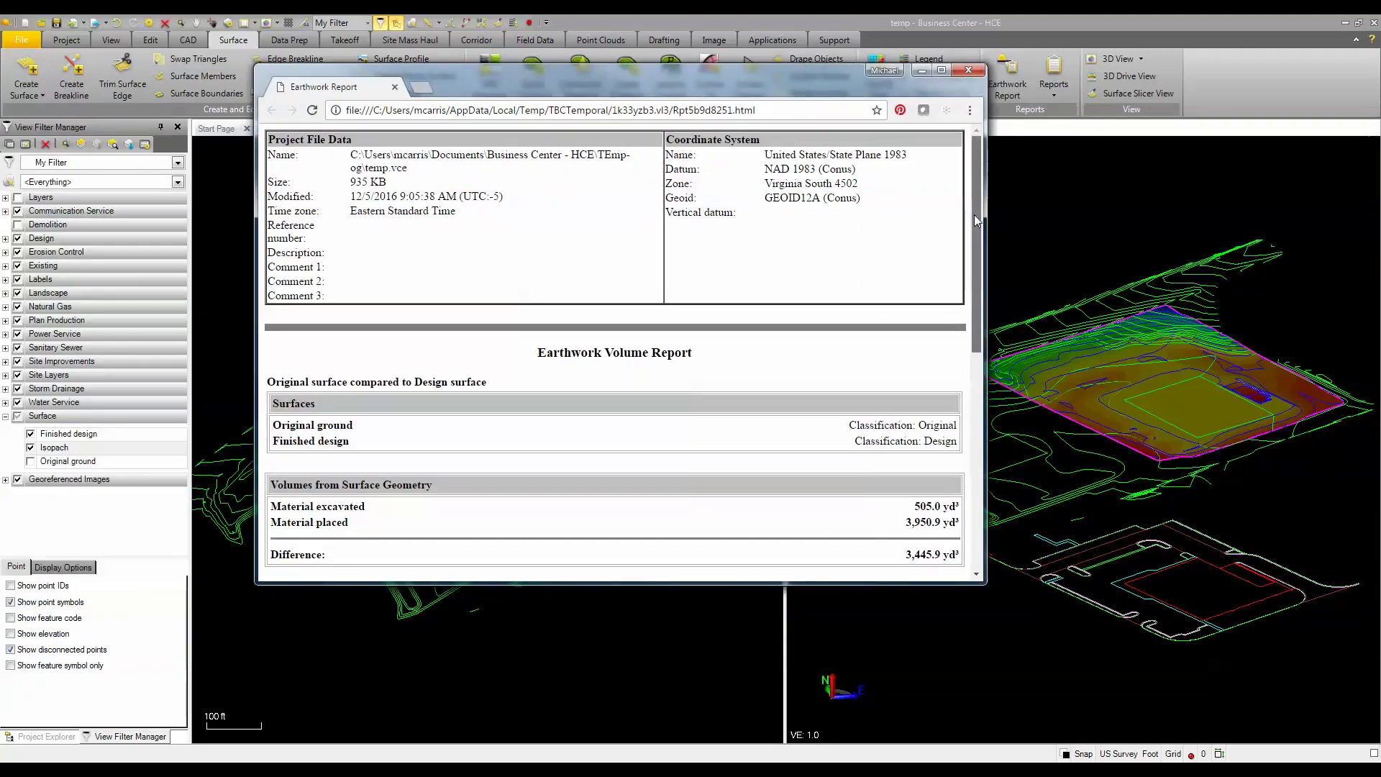
Review the report's calculations showing 4,143.2 yd³ of off-site borrow, then close it
{"action": "left_click_drag", "start_coordinate": [975, 215], "coordinate": [984, 329]}
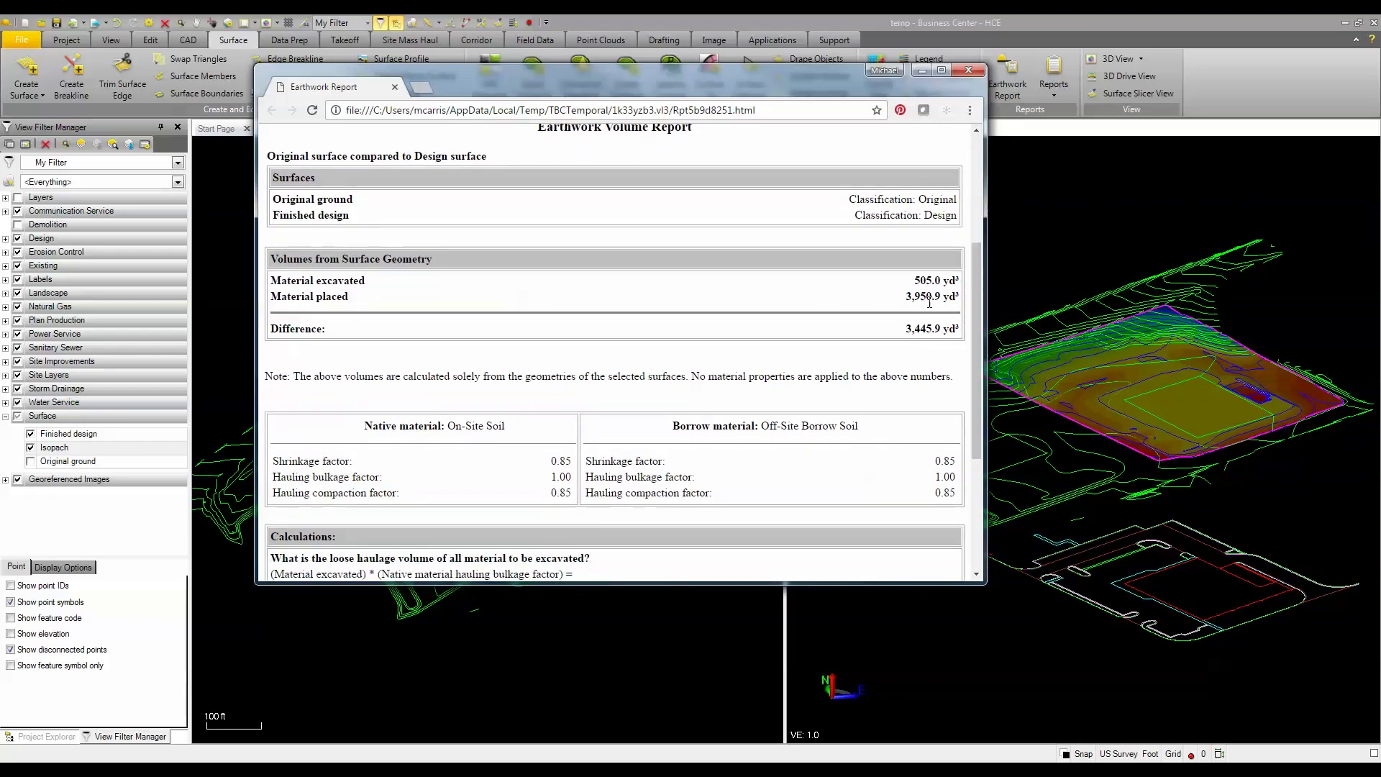
{"action": "left_click_drag", "start_coordinate": [973, 286], "coordinate": [990, 410]}
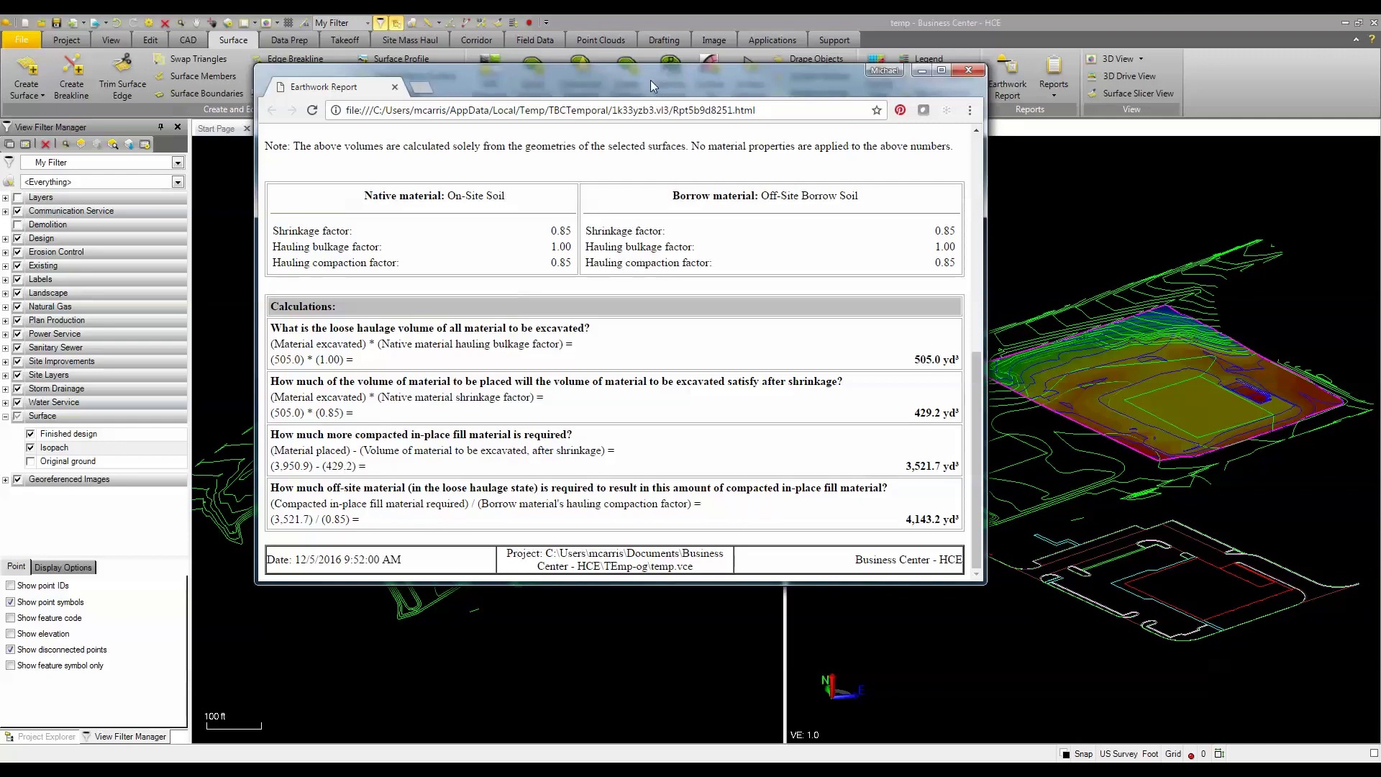
{"action": "key", "text": "ctrl+w"}
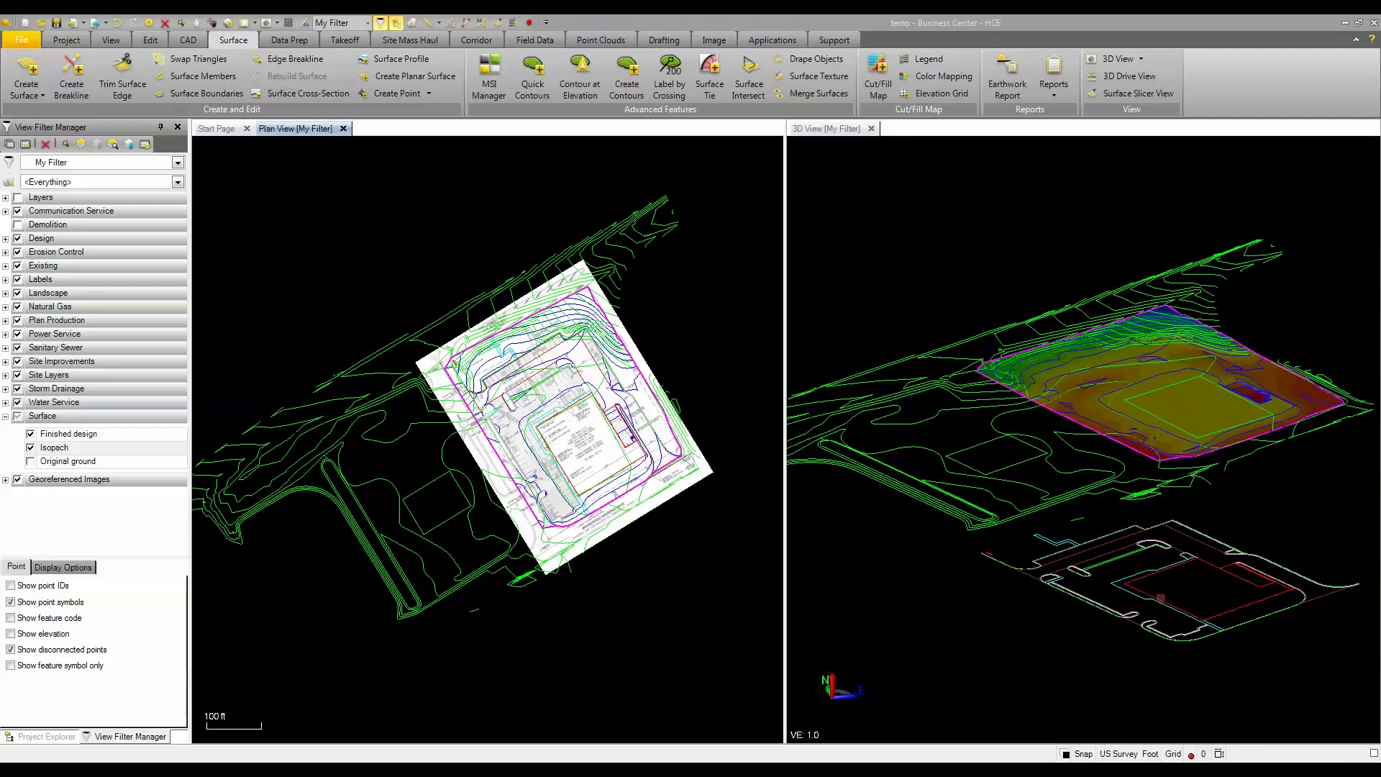
Hide the Georeferenced Images and Existing contour layers, then zoom into a parking curb island
{"action": "scroll", "coordinate": [1160, 592], "scroll_direction": "up", "scroll_amount": 3}
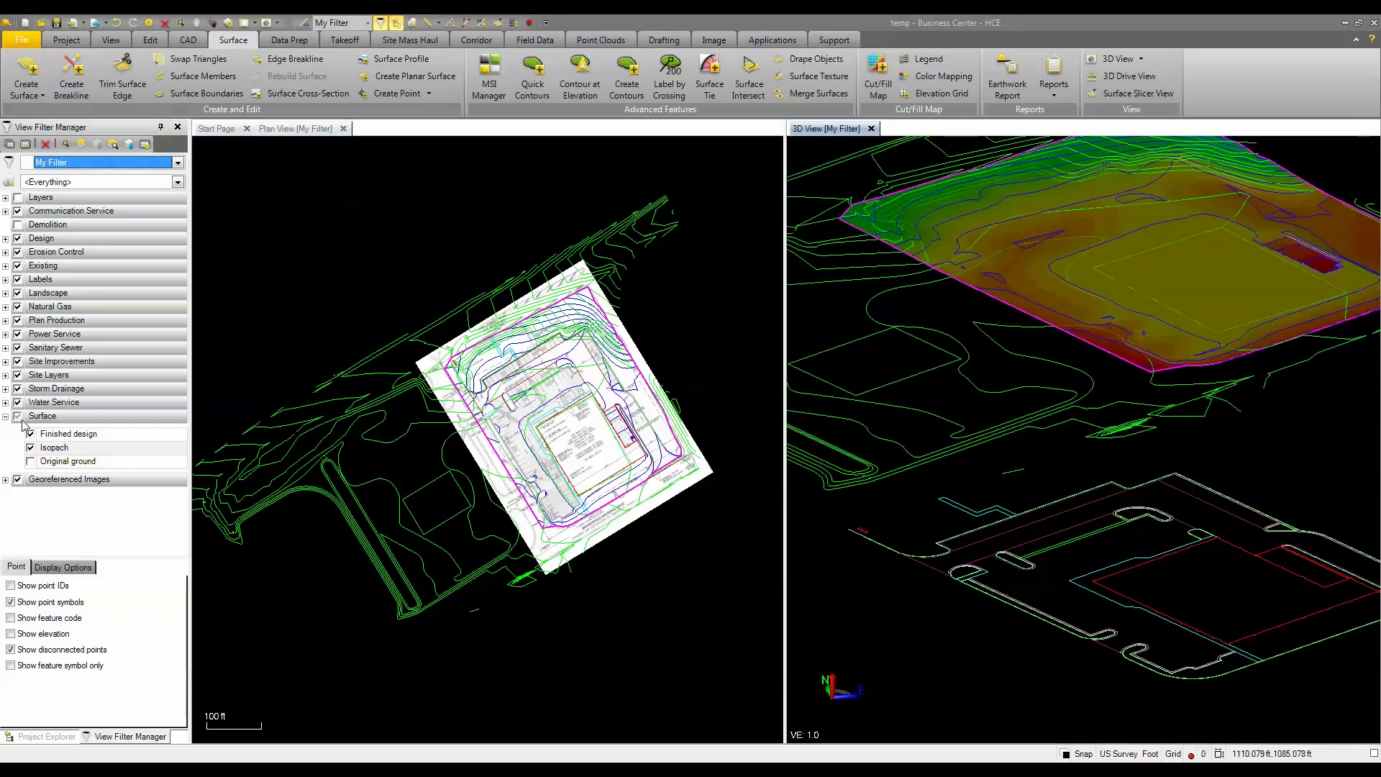
{"action": "left_click", "coordinate": [18, 479]}
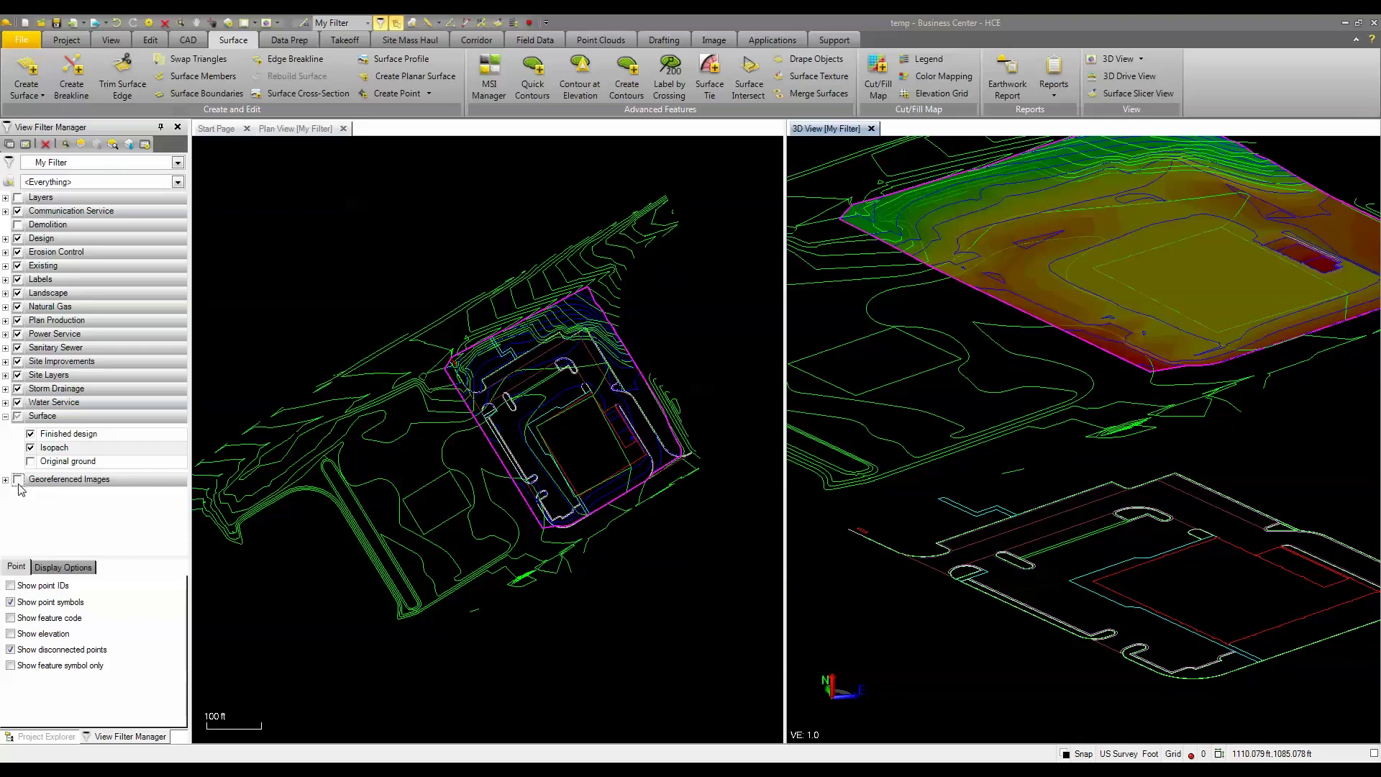
{"action": "left_click", "coordinate": [18, 266]}
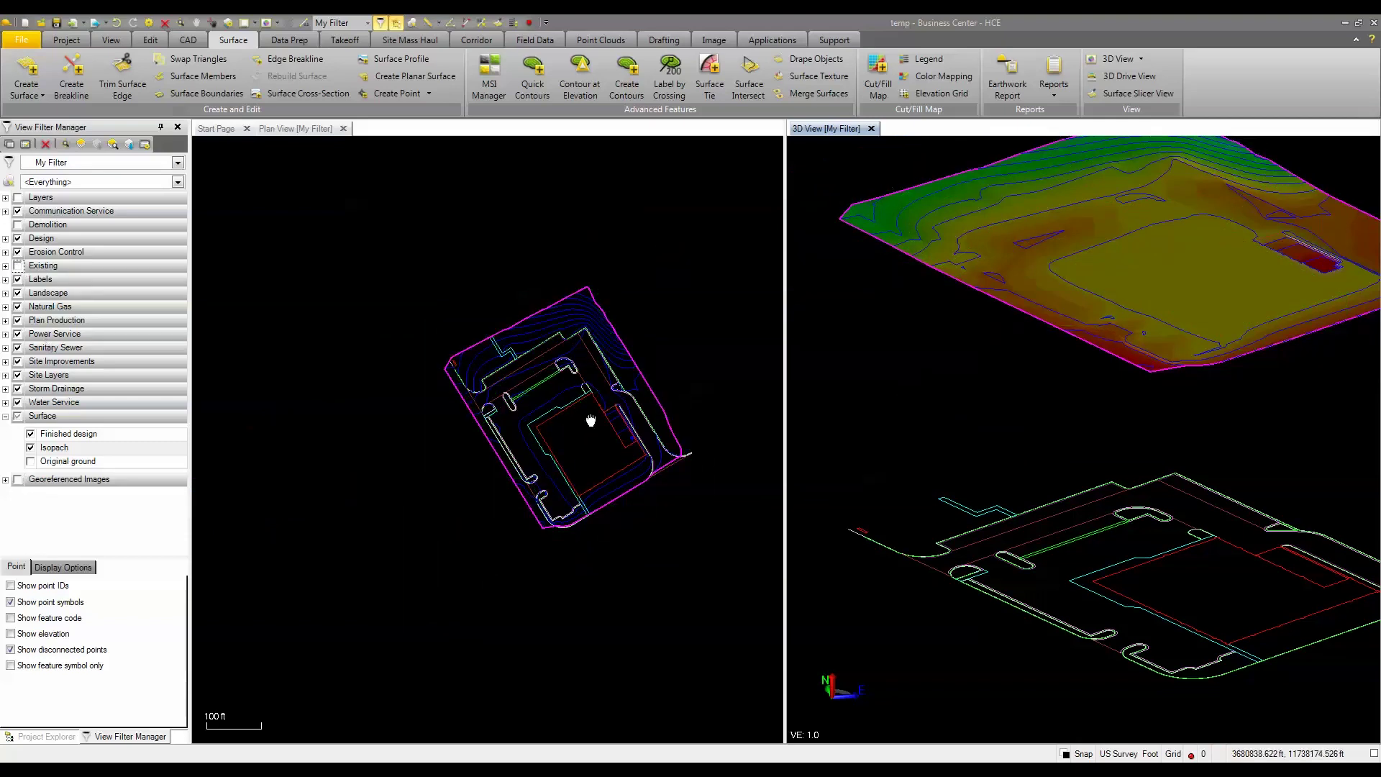
{"action": "scroll", "coordinate": [576, 424], "scroll_direction": "up", "scroll_amount": 1}
{"action": "scroll", "coordinate": [518, 431], "scroll_direction": "up", "scroll_amount": 2}
{"action": "scroll", "coordinate": [493, 441], "scroll_direction": "up", "scroll_amount": 1}
{"action": "scroll", "coordinate": [469, 438], "scroll_direction": "up", "scroll_amount": 1}
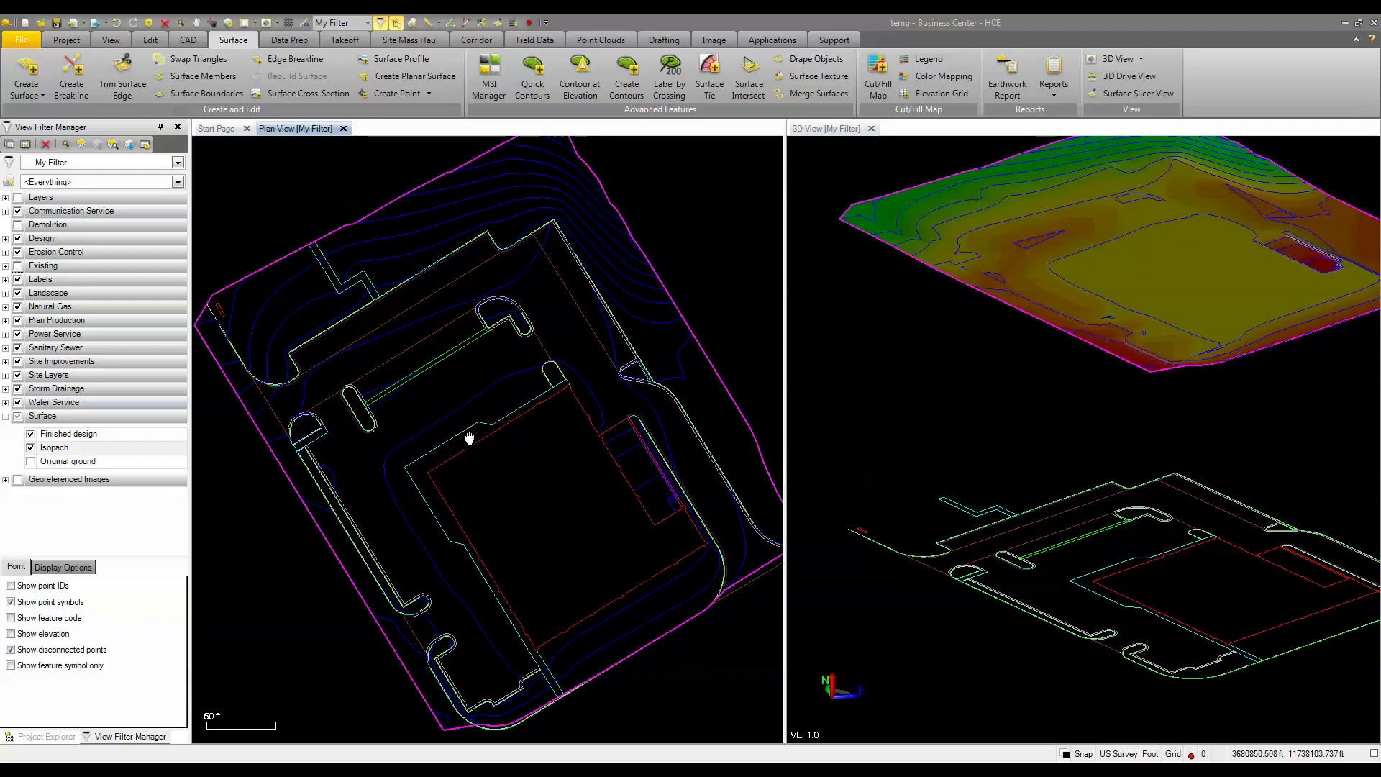
{"action": "scroll", "coordinate": [469, 438], "scroll_direction": "down", "scroll_amount": 1}
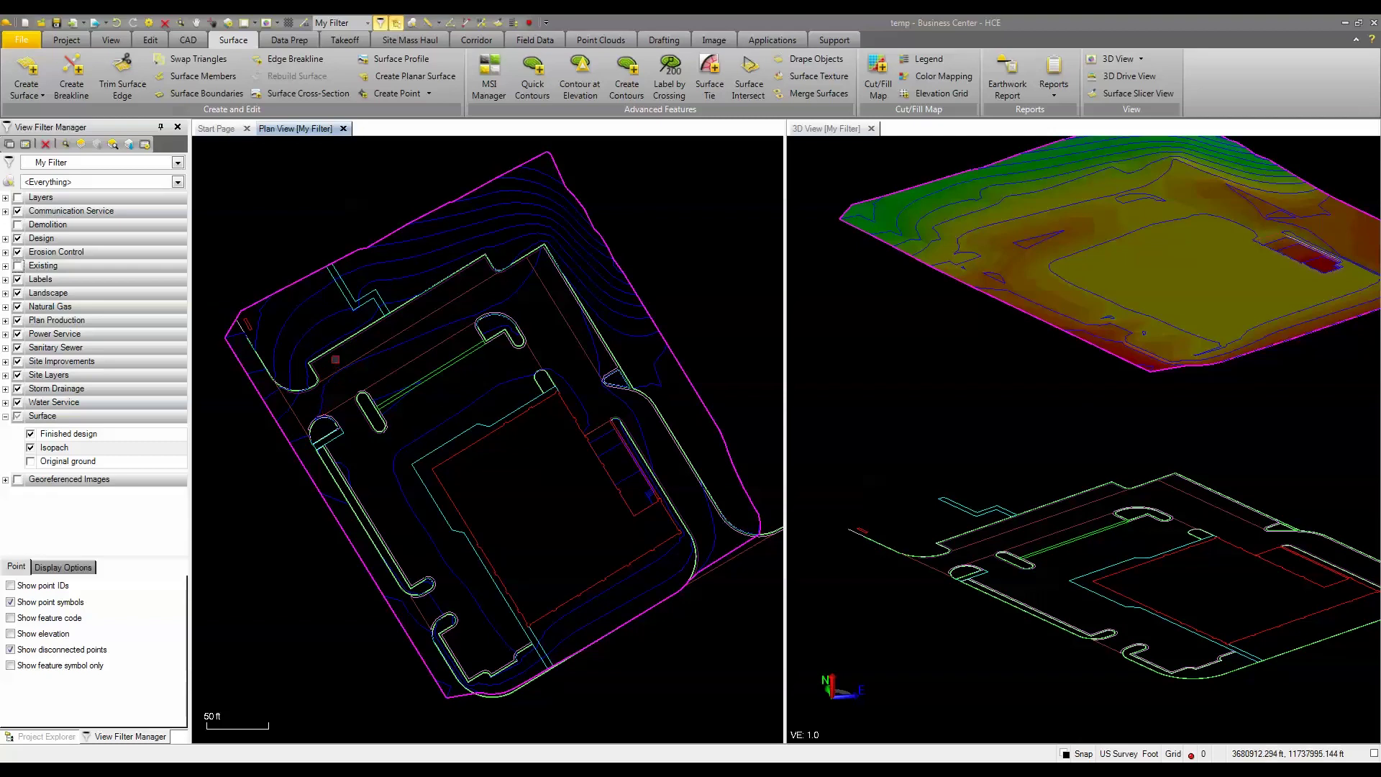
{"action": "scroll", "coordinate": [336, 360], "scroll_direction": "up", "scroll_amount": 3}
{"action": "scroll", "coordinate": [339, 345], "scroll_direction": "up", "scroll_amount": 2}
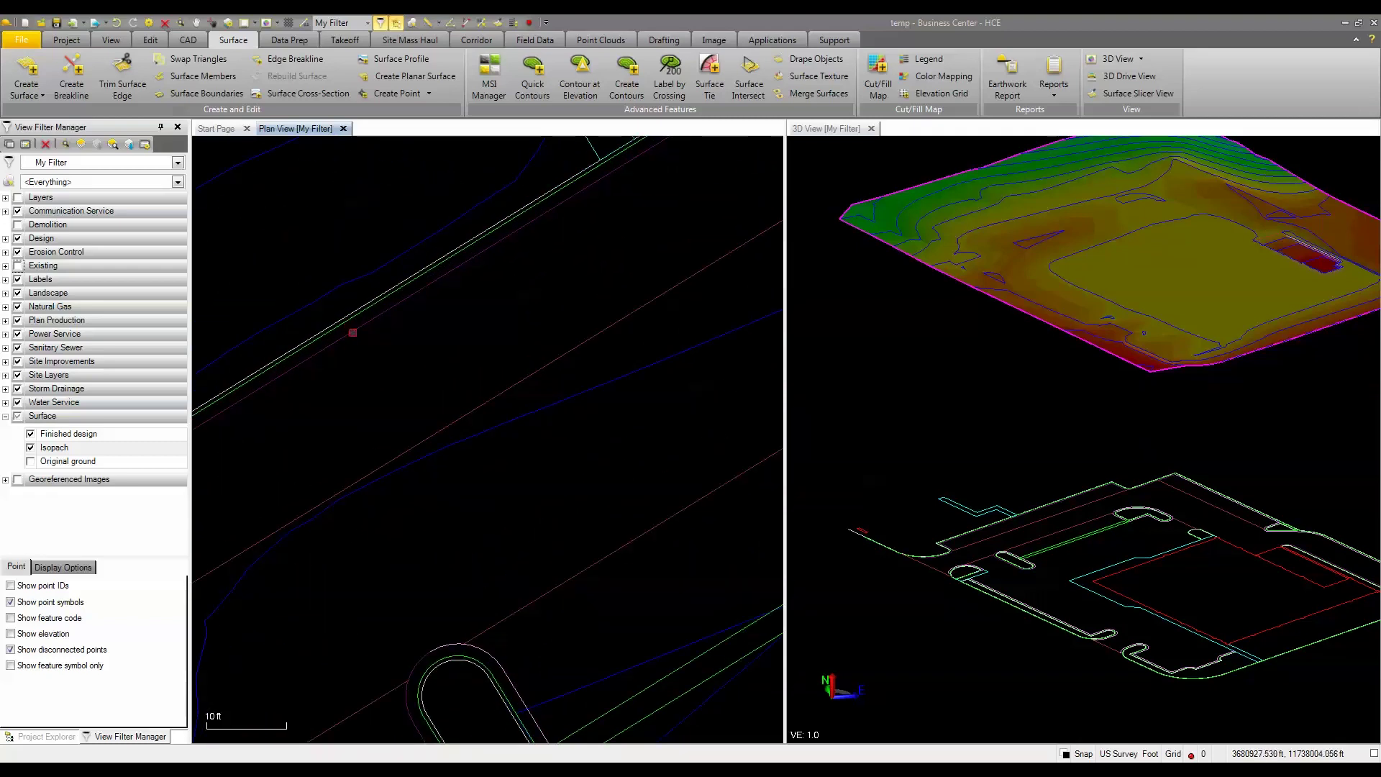
{"action": "scroll", "coordinate": [352, 325], "scroll_direction": "down", "scroll_amount": 2}
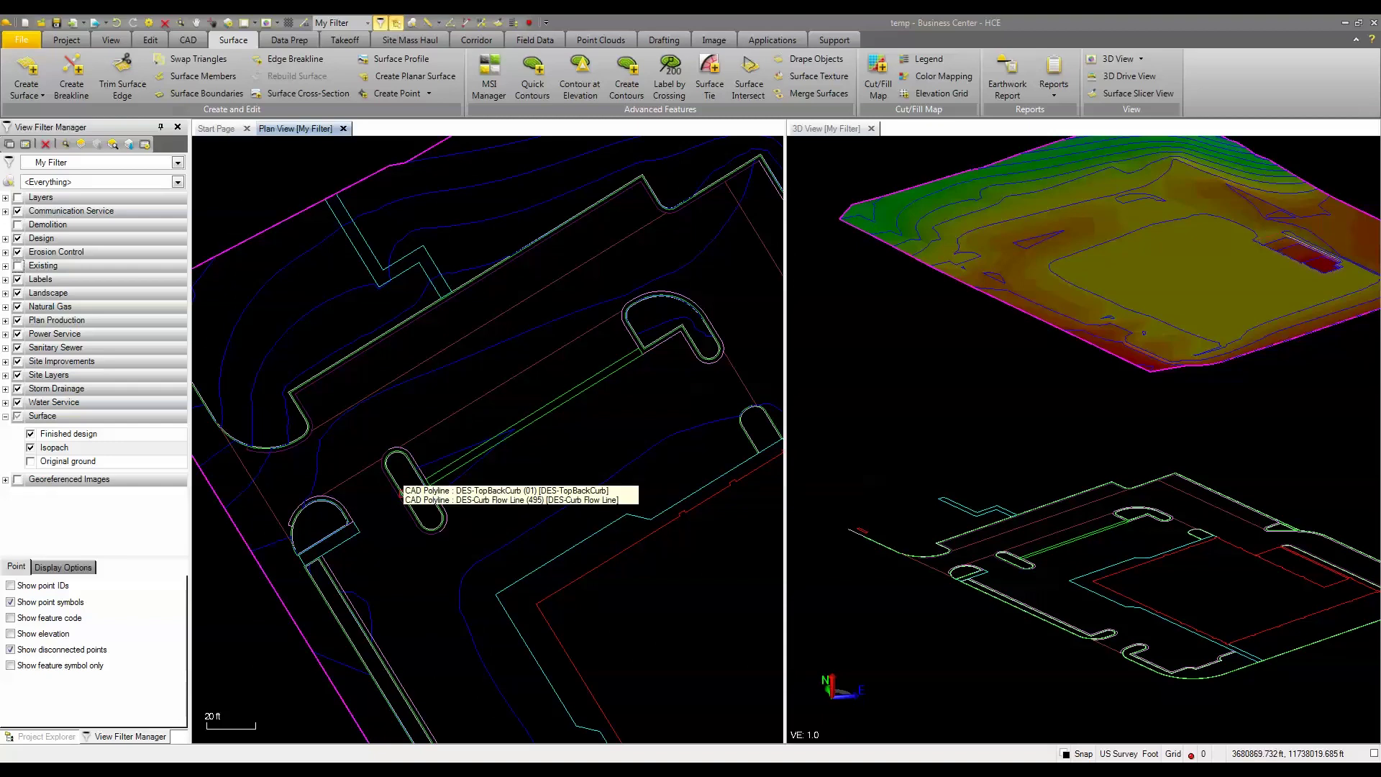
{"action": "scroll", "coordinate": [401, 495], "scroll_direction": "up", "scroll_amount": 2}
{"action": "scroll", "coordinate": [401, 495], "scroll_direction": "up", "scroll_amount": 2}
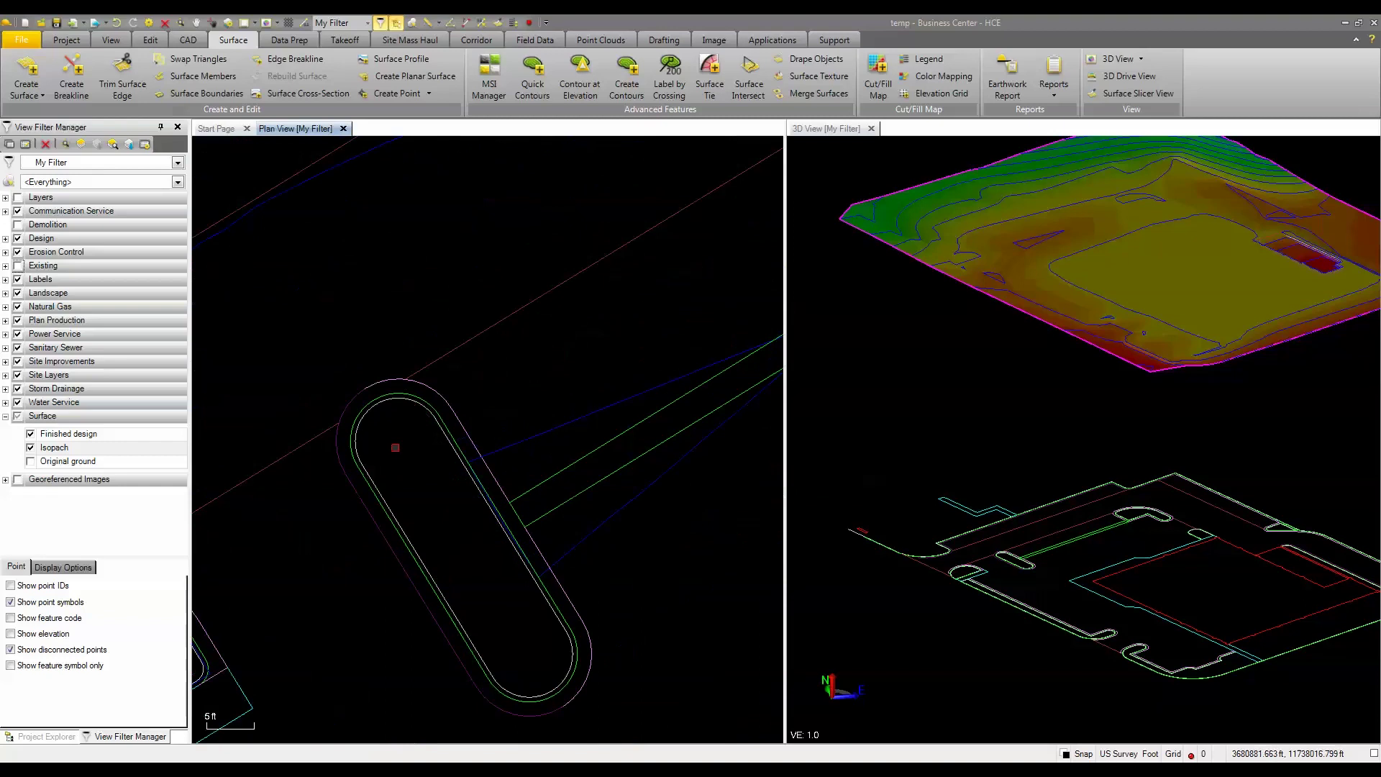
Confirm in Properties that the island's curb arc is on layer DES-VDOT-CG-6
{"action": "left_click", "coordinate": [349, 401]}
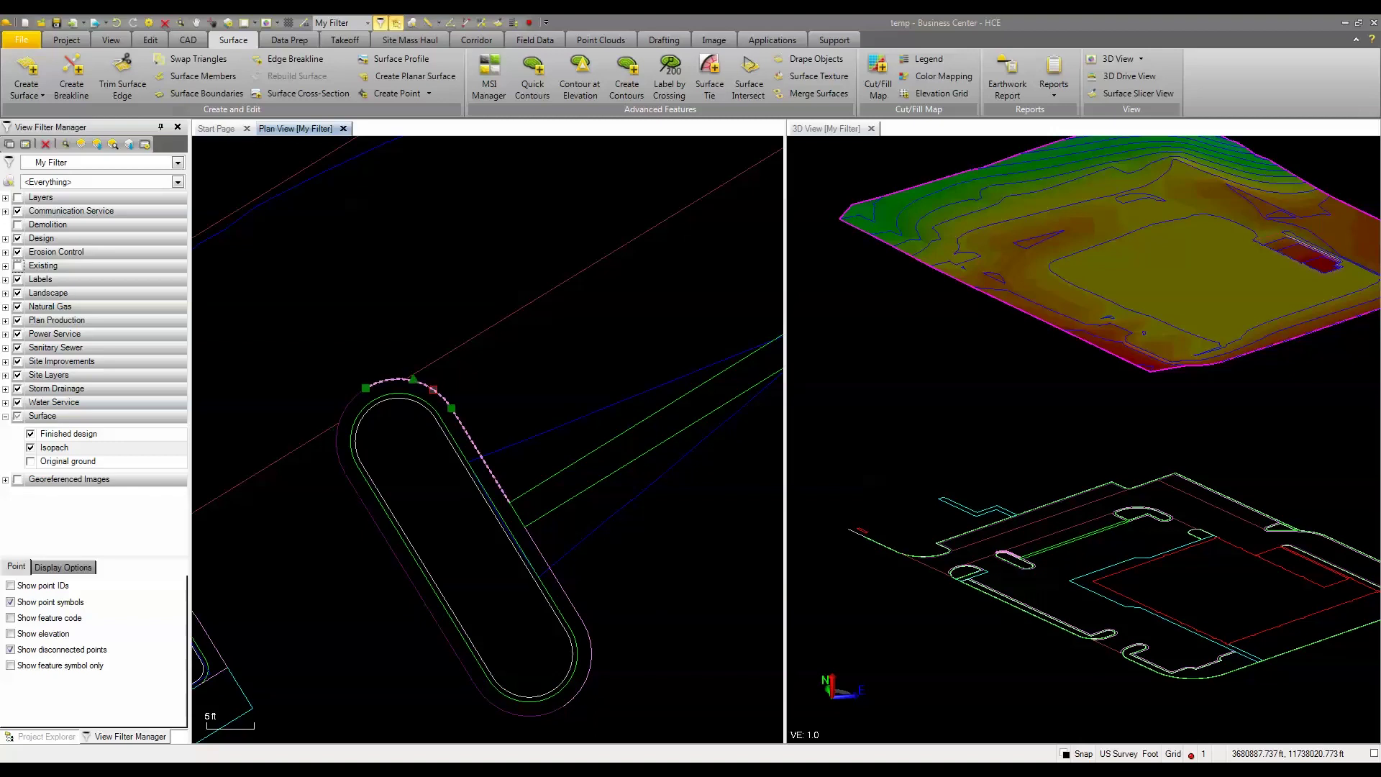
{"action": "right_click", "coordinate": [435, 390]}
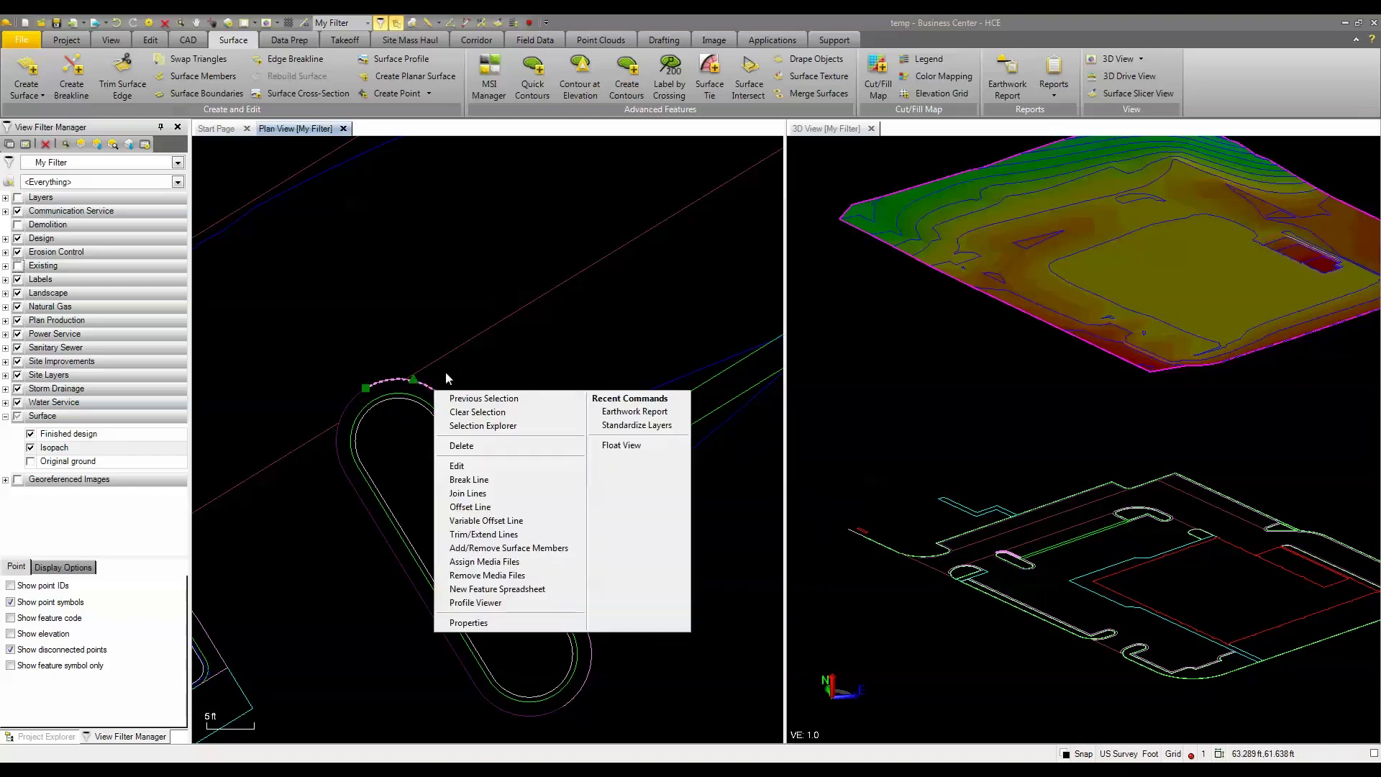
{"action": "left_click", "coordinate": [473, 625]}
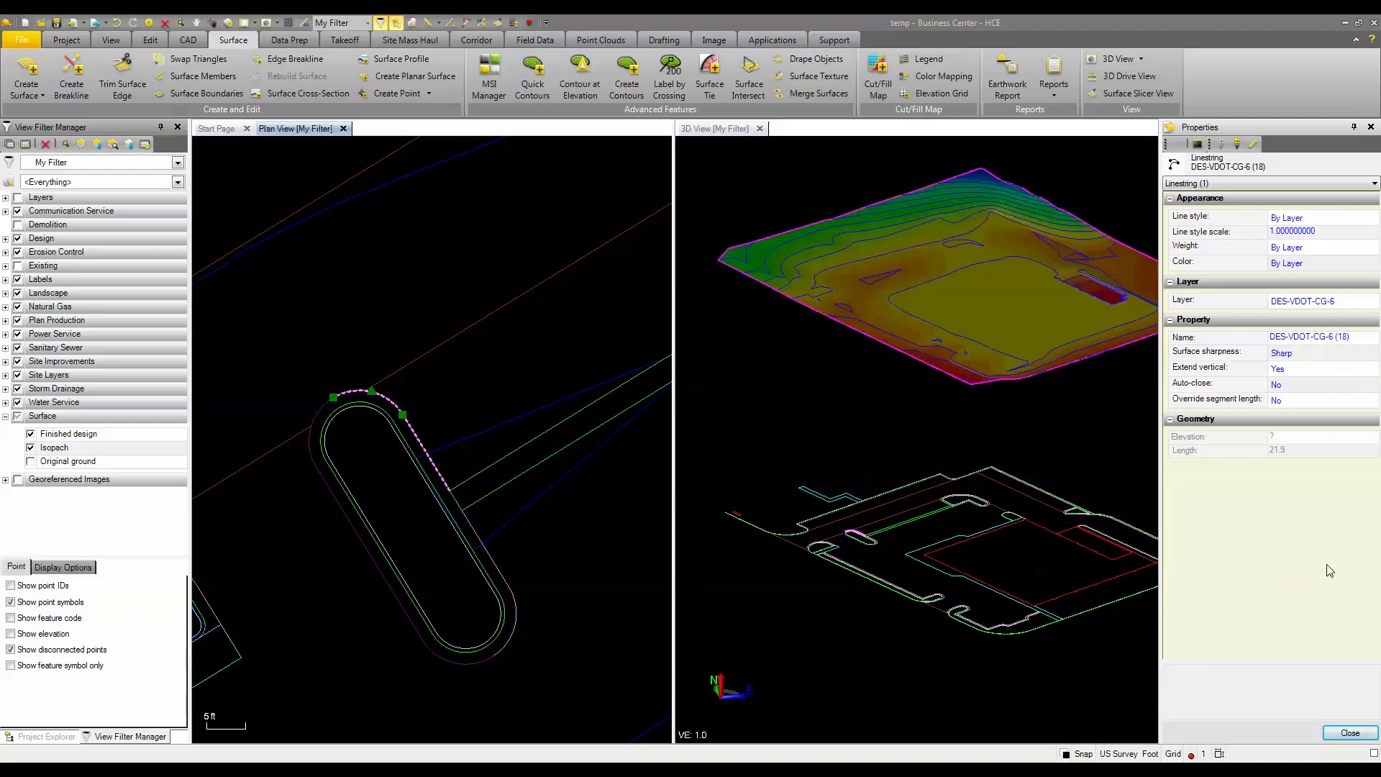
{"action": "left_click", "coordinate": [1349, 732]}
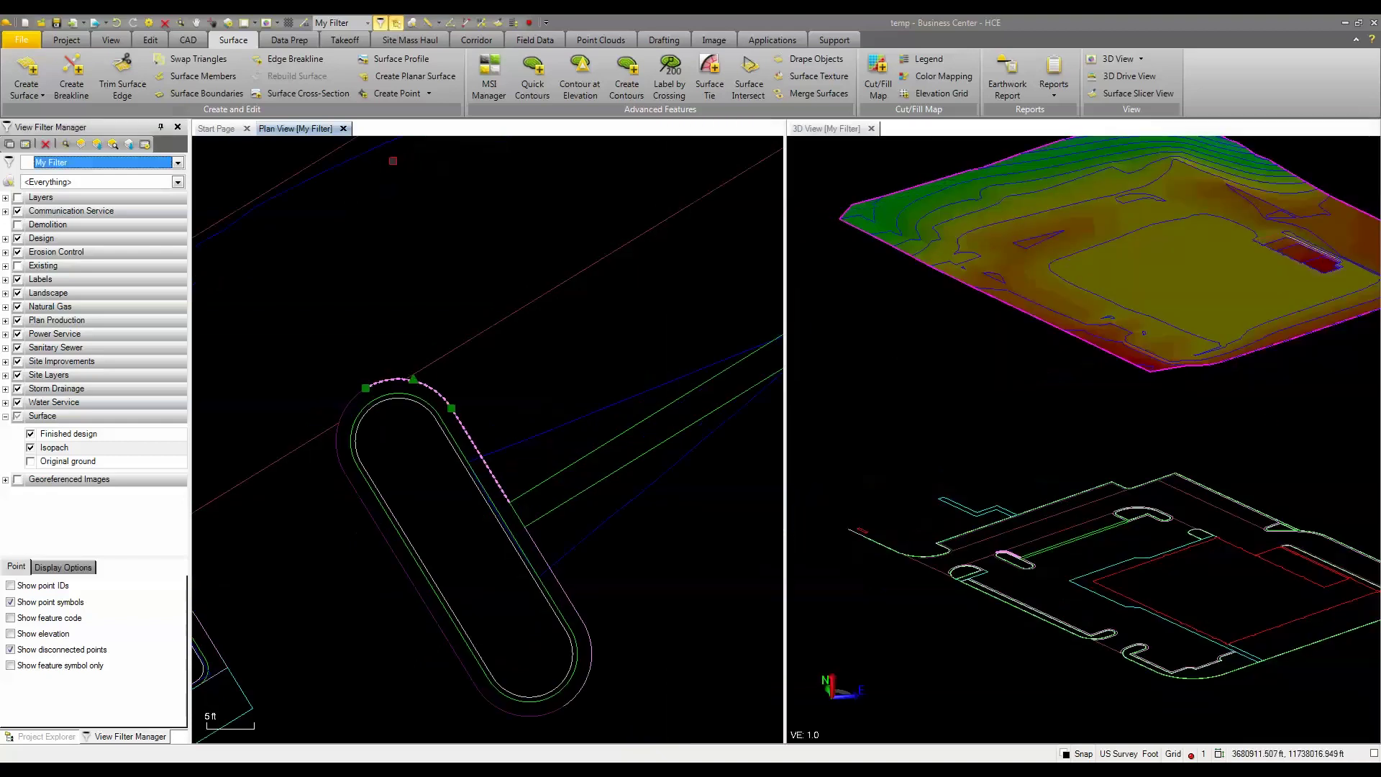
Categorize DES-VDOT-CG-6 as a Design takeoff layer and start associating it with a site improvement
{"action": "left_click", "coordinate": [344, 40]}
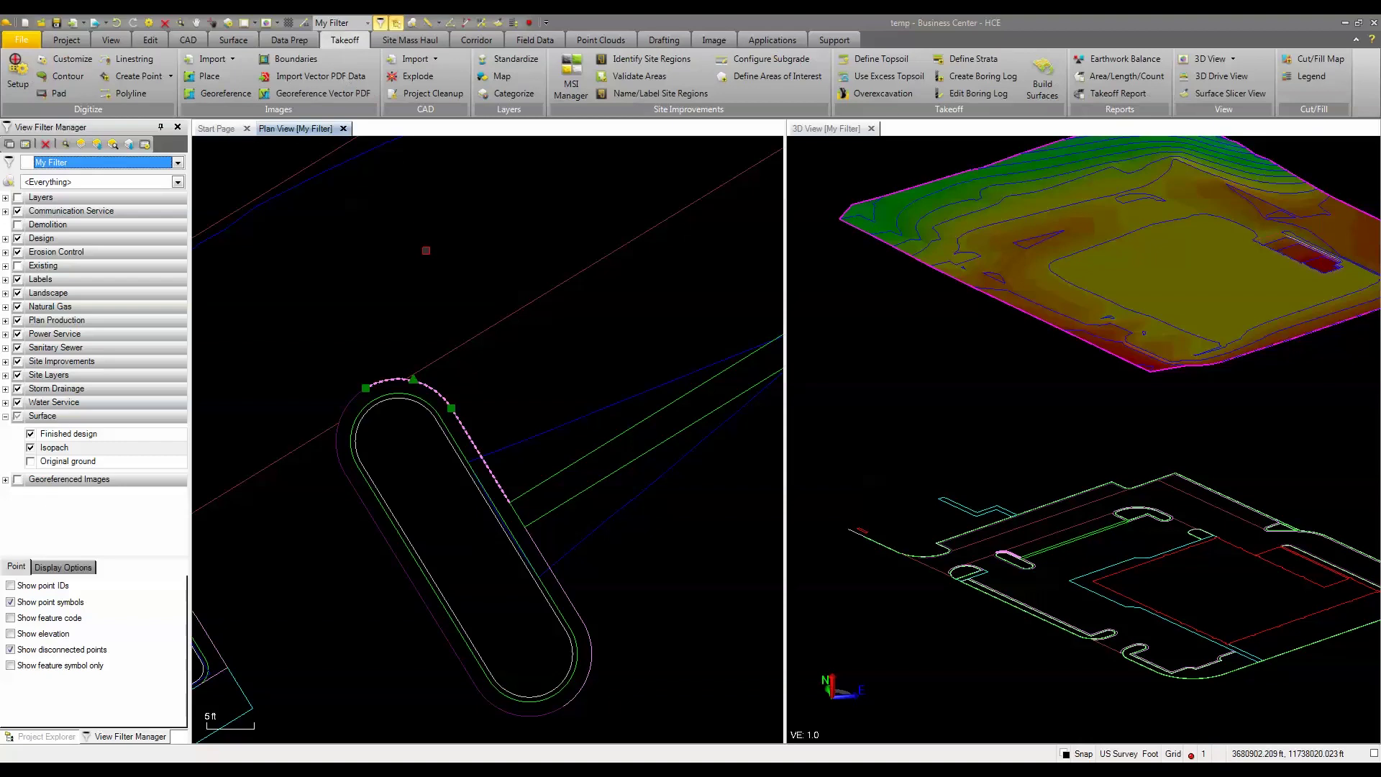
{"action": "left_click", "coordinate": [512, 94]}
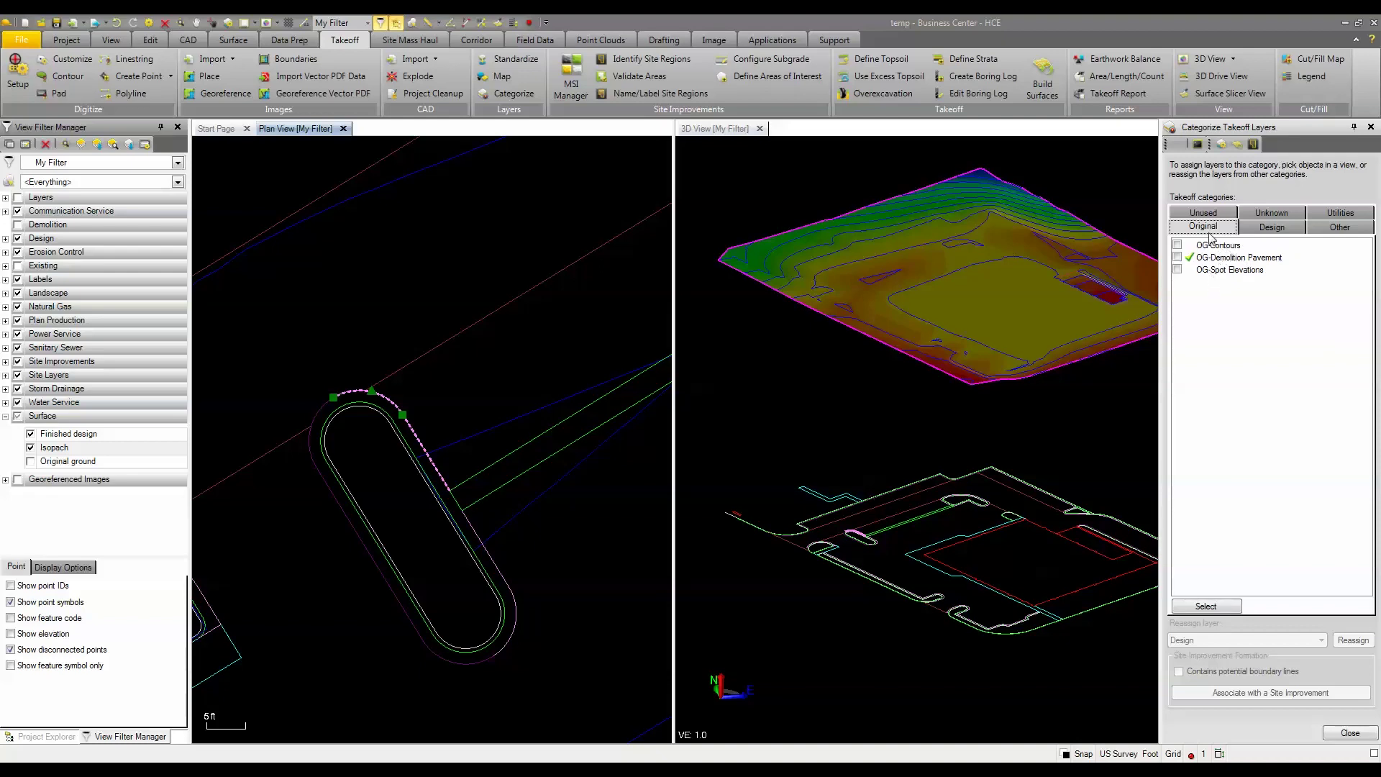
{"action": "left_click", "coordinate": [1271, 227]}
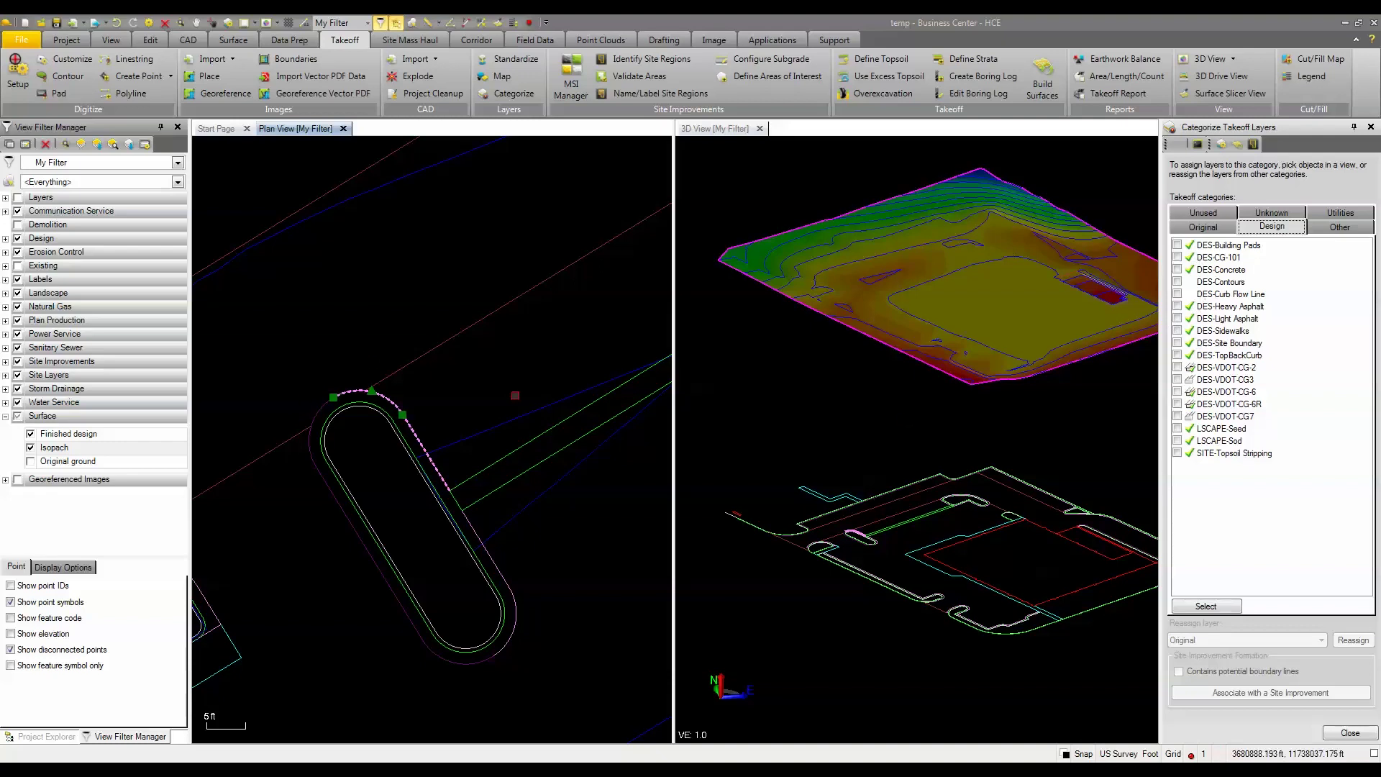
{"action": "scroll", "coordinate": [515, 399], "scroll_direction": "down", "scroll_amount": 2}
{"action": "scroll", "coordinate": [515, 399], "scroll_direction": "down", "scroll_amount": 3}
{"action": "middle_click_drag", "start_coordinate": [515, 399], "coordinate": [410, 431]}
{"action": "scroll", "coordinate": [410, 432], "scroll_direction": "down", "scroll_amount": 1}
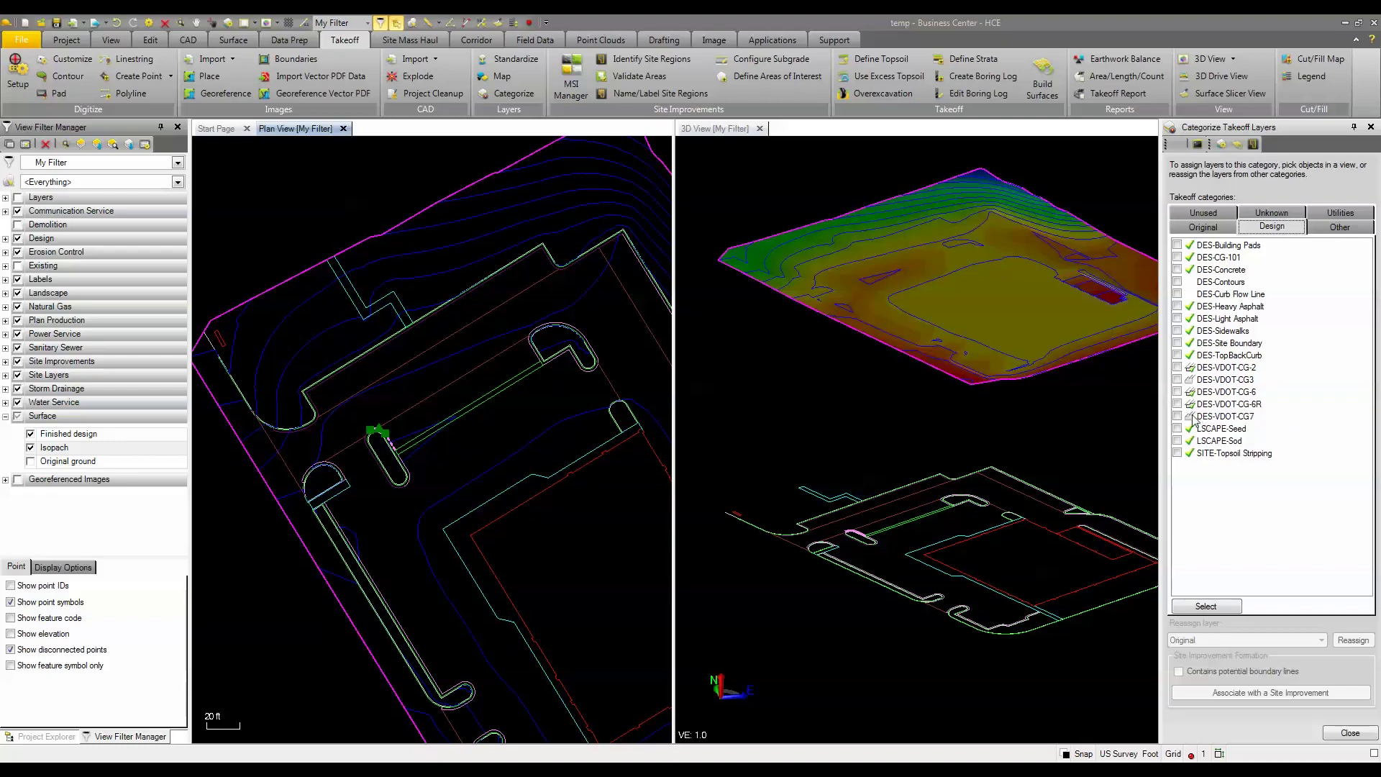
{"action": "left_click", "coordinate": [1218, 394]}
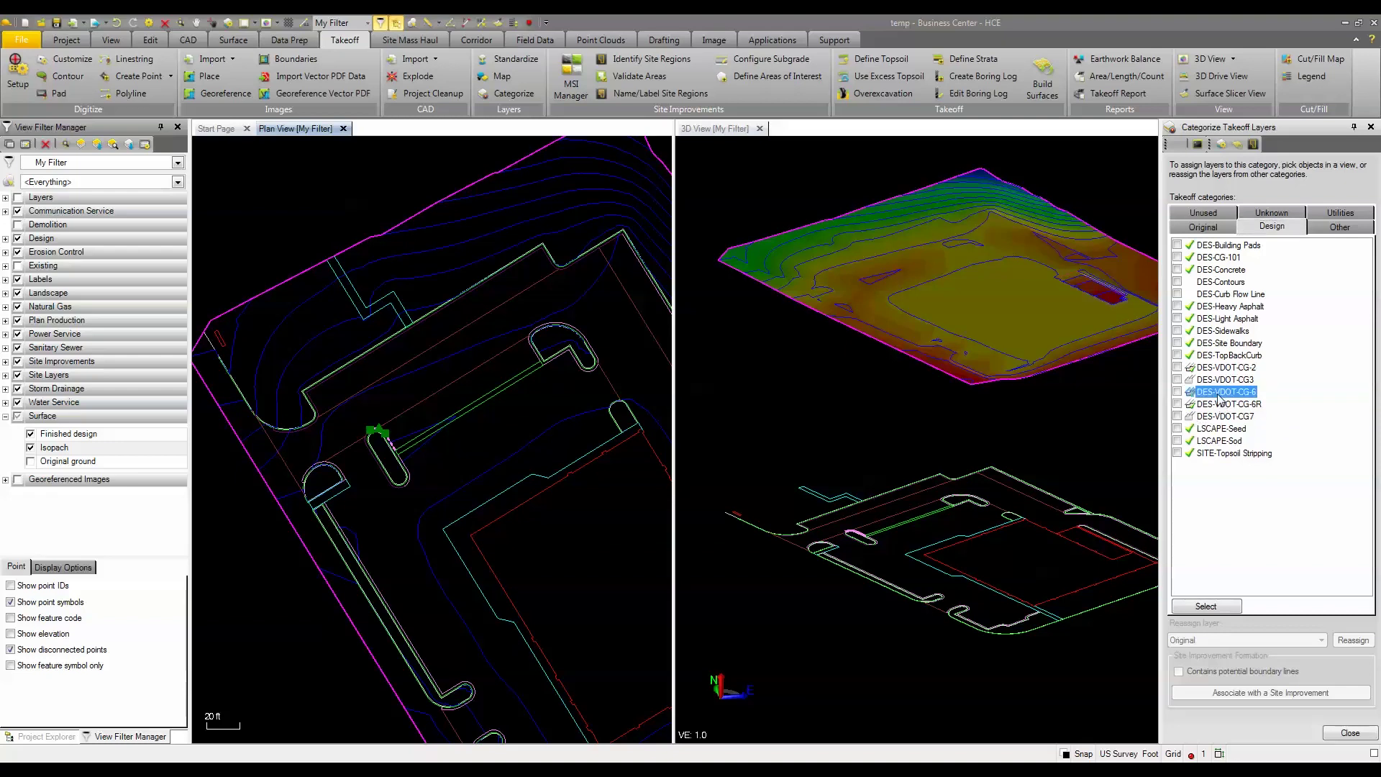
{"action": "left_click", "coordinate": [1177, 392]}
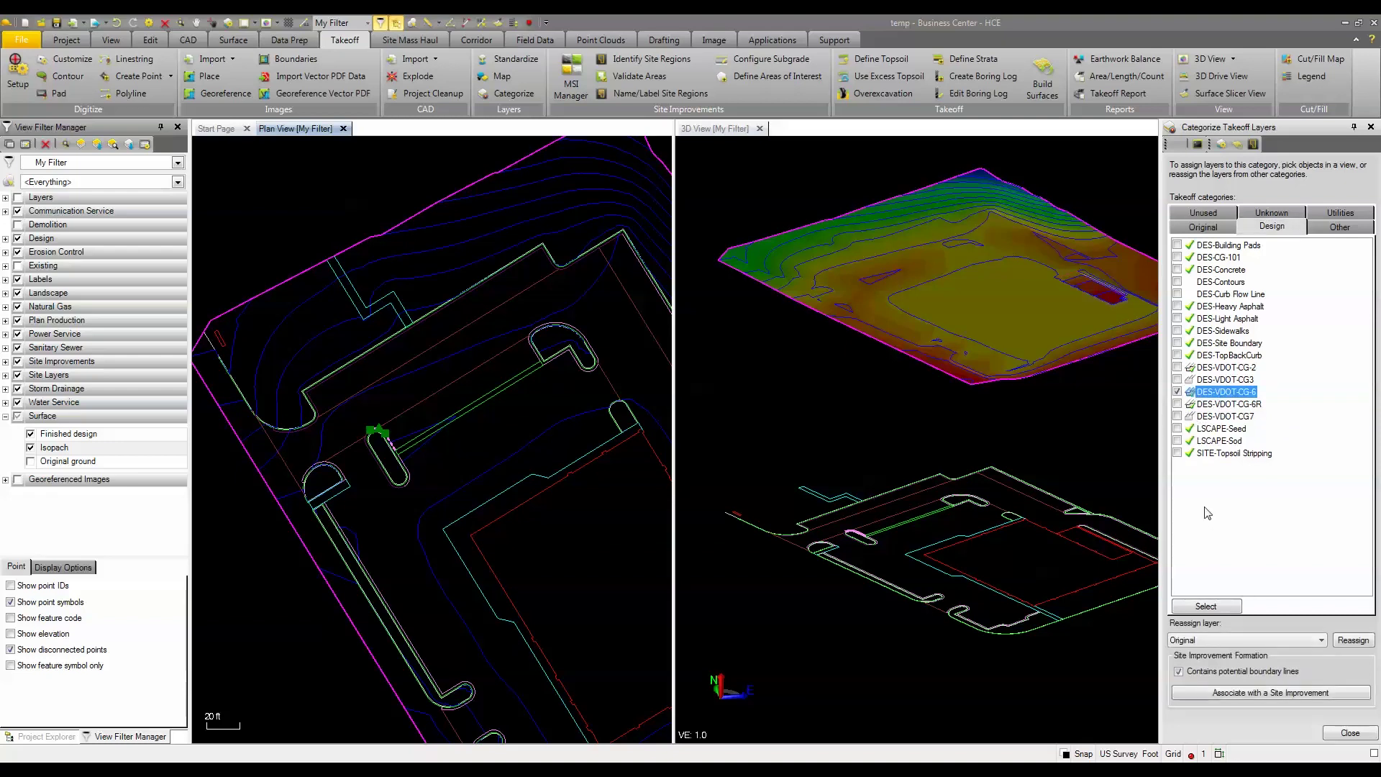
{"action": "left_click", "coordinate": [1273, 693]}
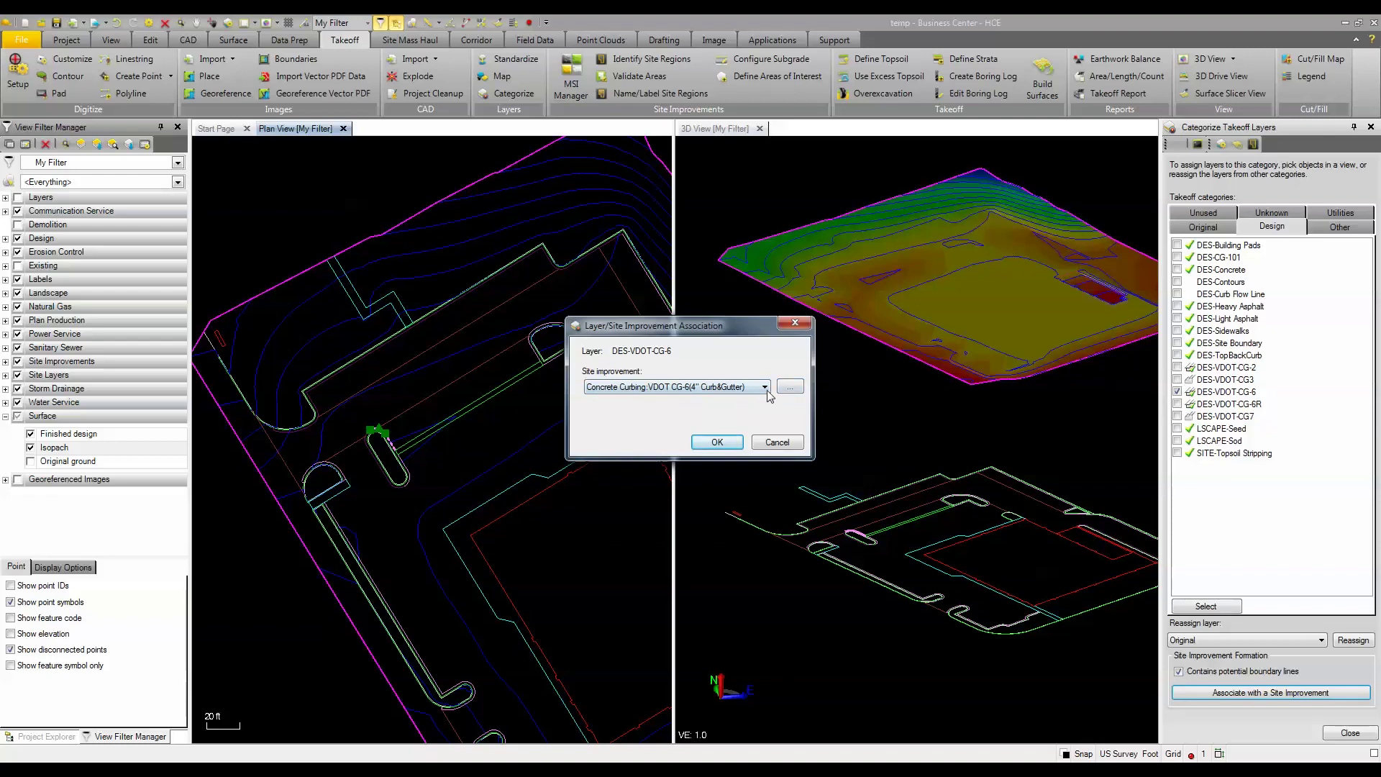
Open the Material and Site Improvement Manager from the Site improvement '...' button
{"action": "left_click", "coordinate": [789, 387]}
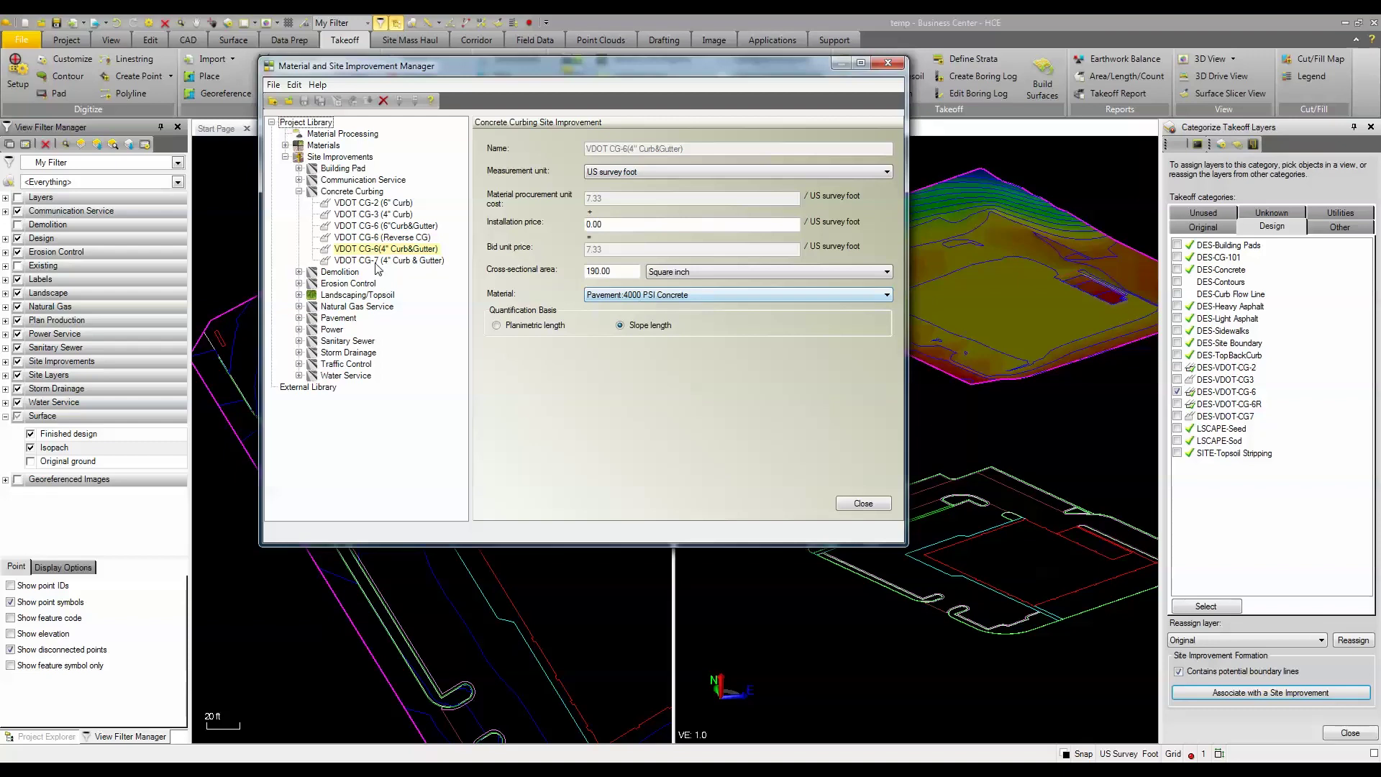
Review VDOT CG-6 (Reverse CG), the Pavement materials, and the Curb and Gutter pavement improvement
{"action": "left_click", "coordinate": [393, 242]}
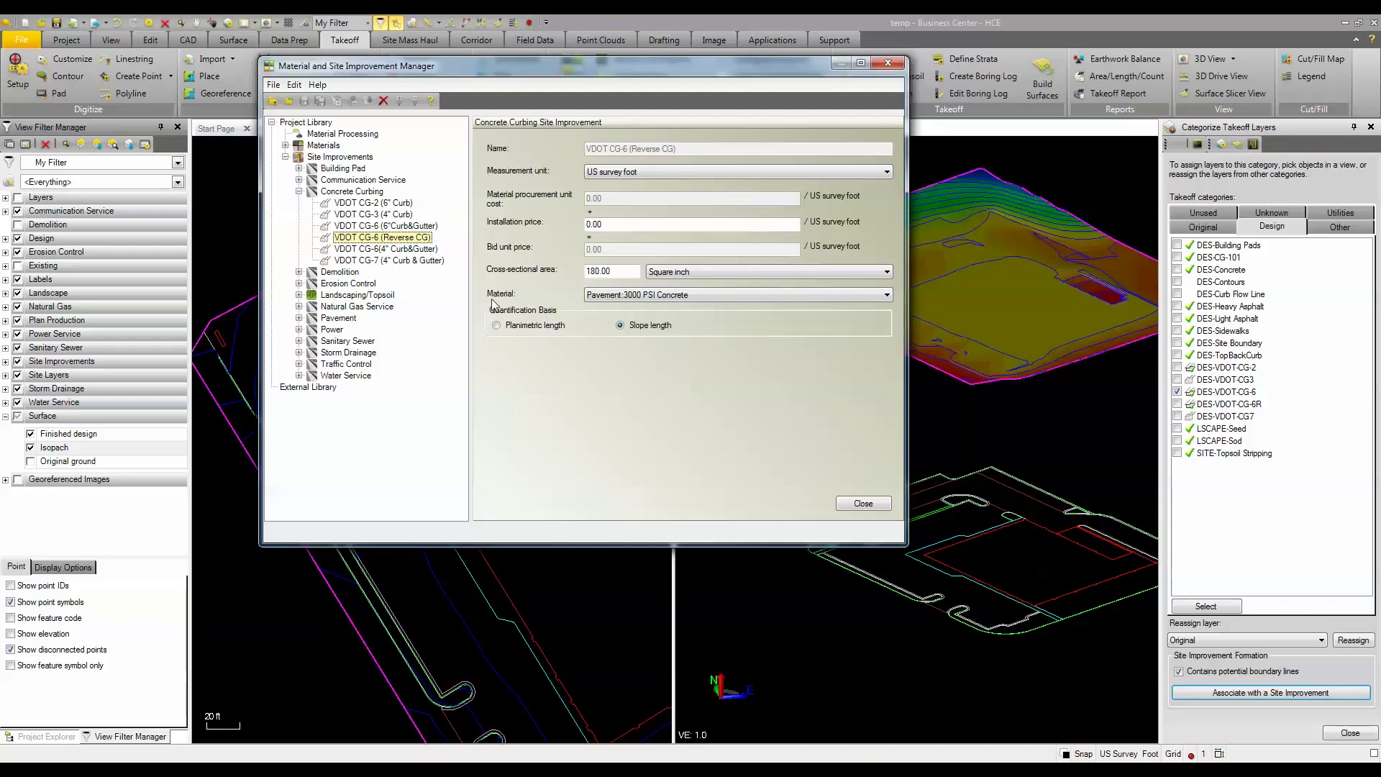
{"action": "left_click", "coordinate": [286, 146]}
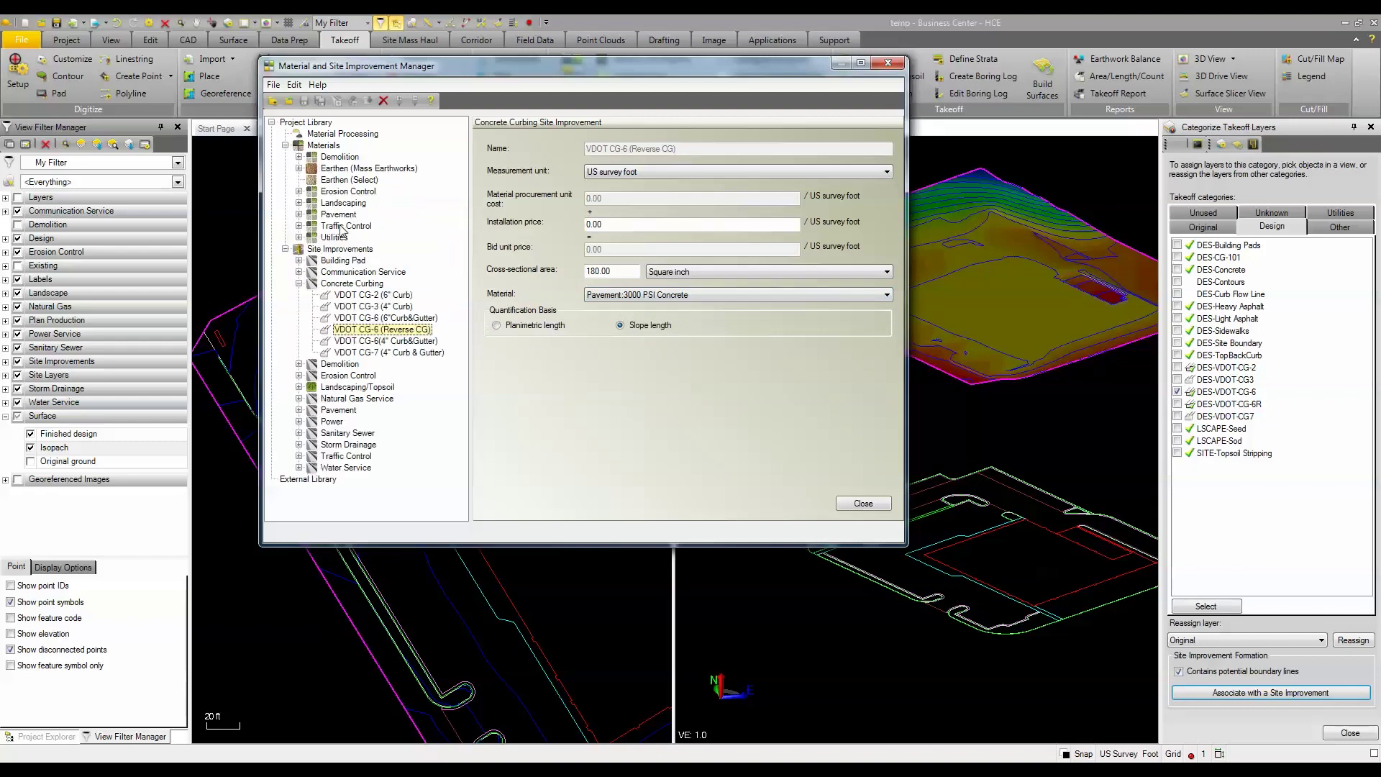
{"action": "left_click", "coordinate": [299, 215]}
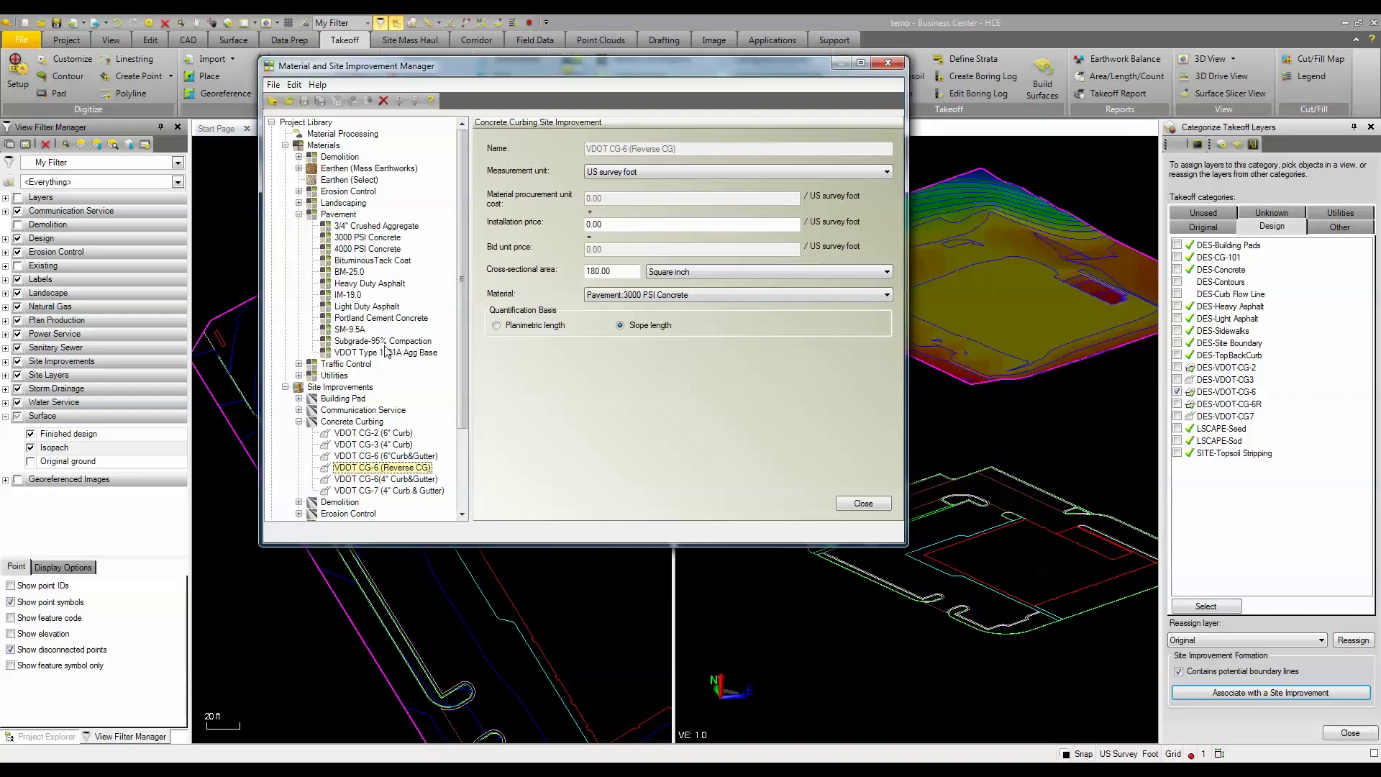
{"action": "scroll", "coordinate": [464, 320], "scroll_direction": "down", "scroll_amount": 2}
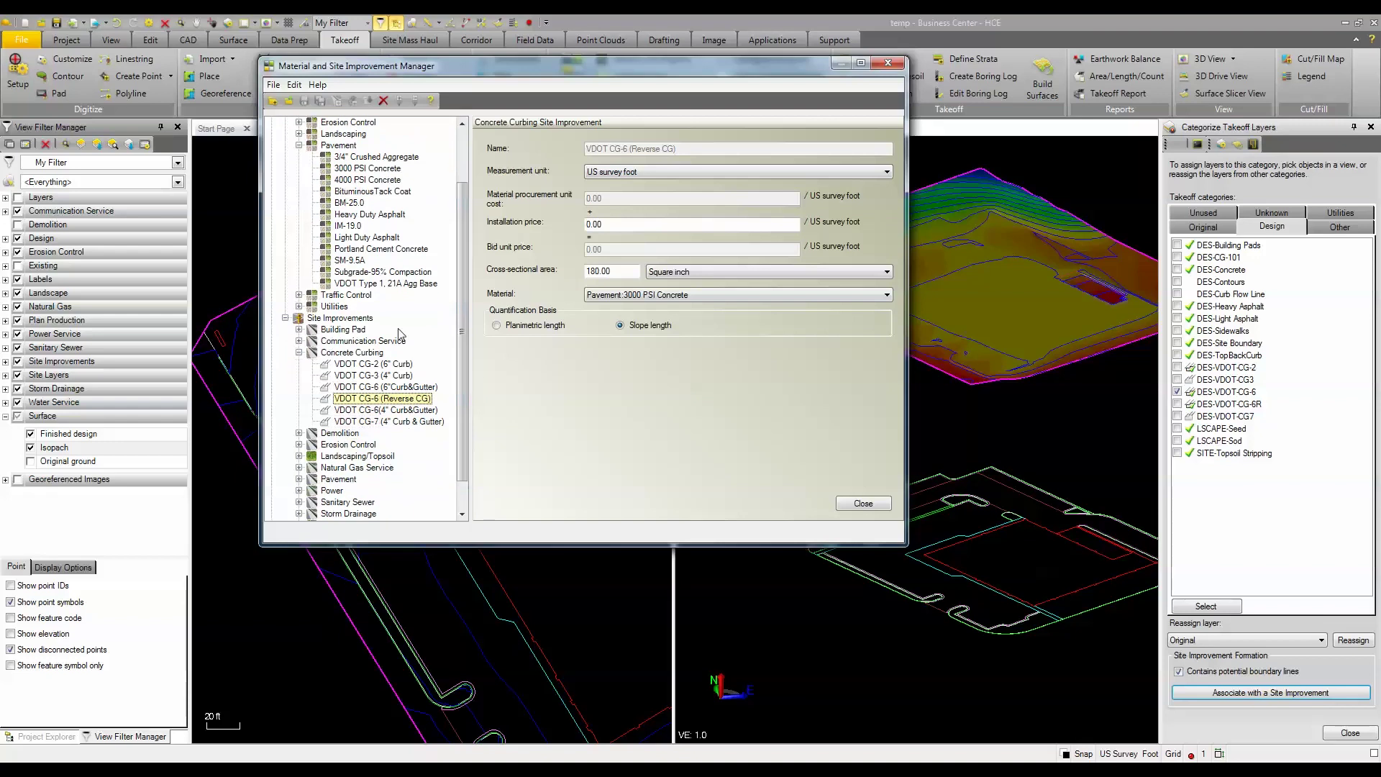
{"action": "scroll", "coordinate": [464, 270], "scroll_direction": "down", "scroll_amount": 1}
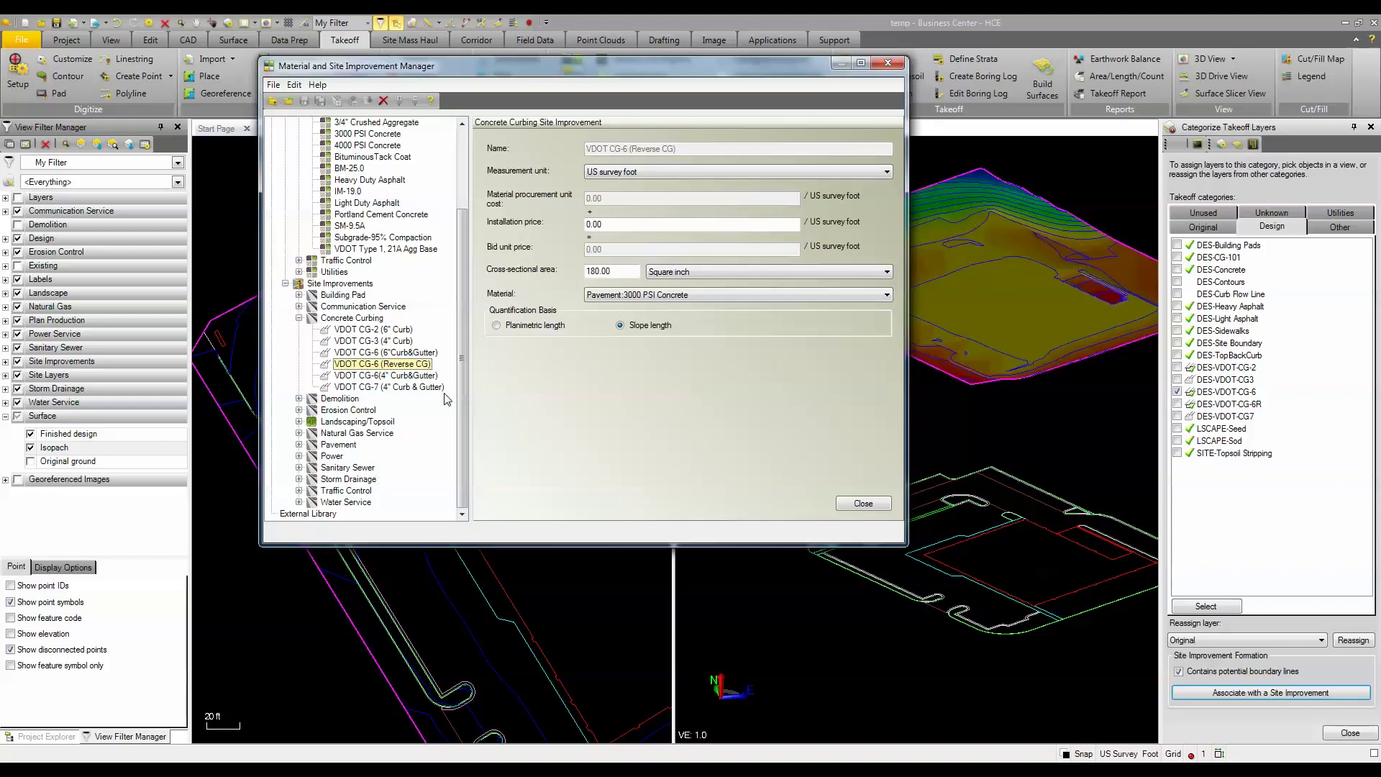
{"action": "left_click", "coordinate": [299, 444]}
{"action": "left_click_drag", "start_coordinate": [463, 342], "coordinate": [462, 387]}
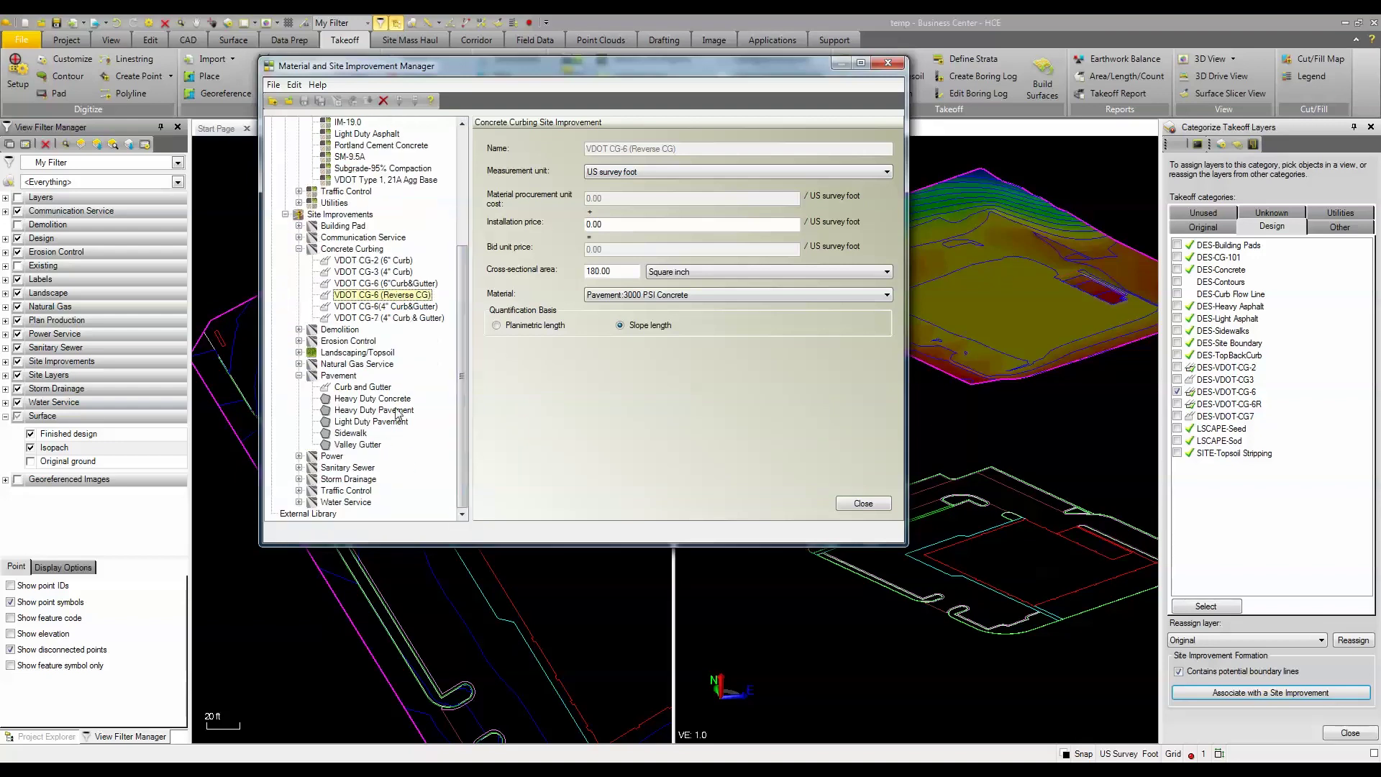
{"action": "left_click", "coordinate": [371, 390]}
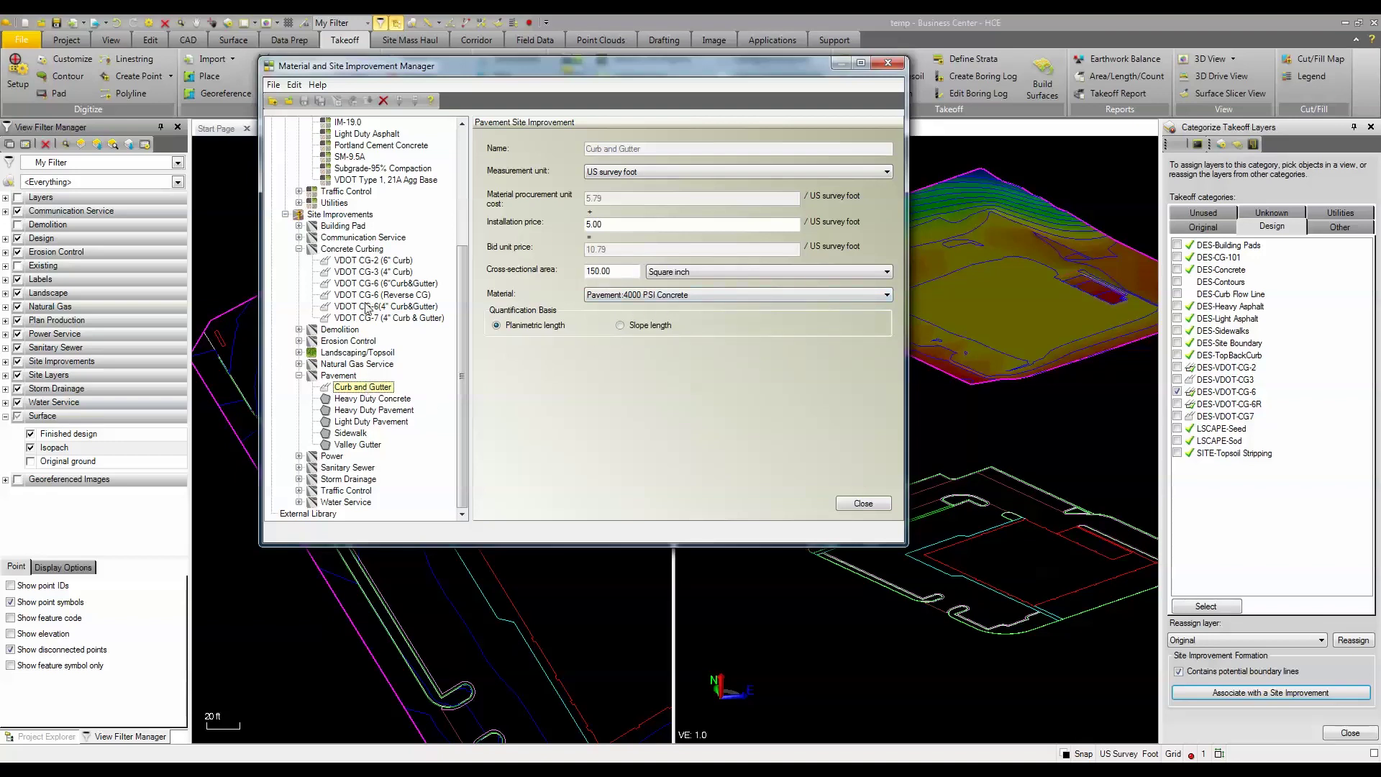
Inspect Heavy Duty Concrete's VDOT Type 1 21A Agg Base and Subgrade-95% Compaction layers
{"action": "left_click", "coordinate": [385, 400]}
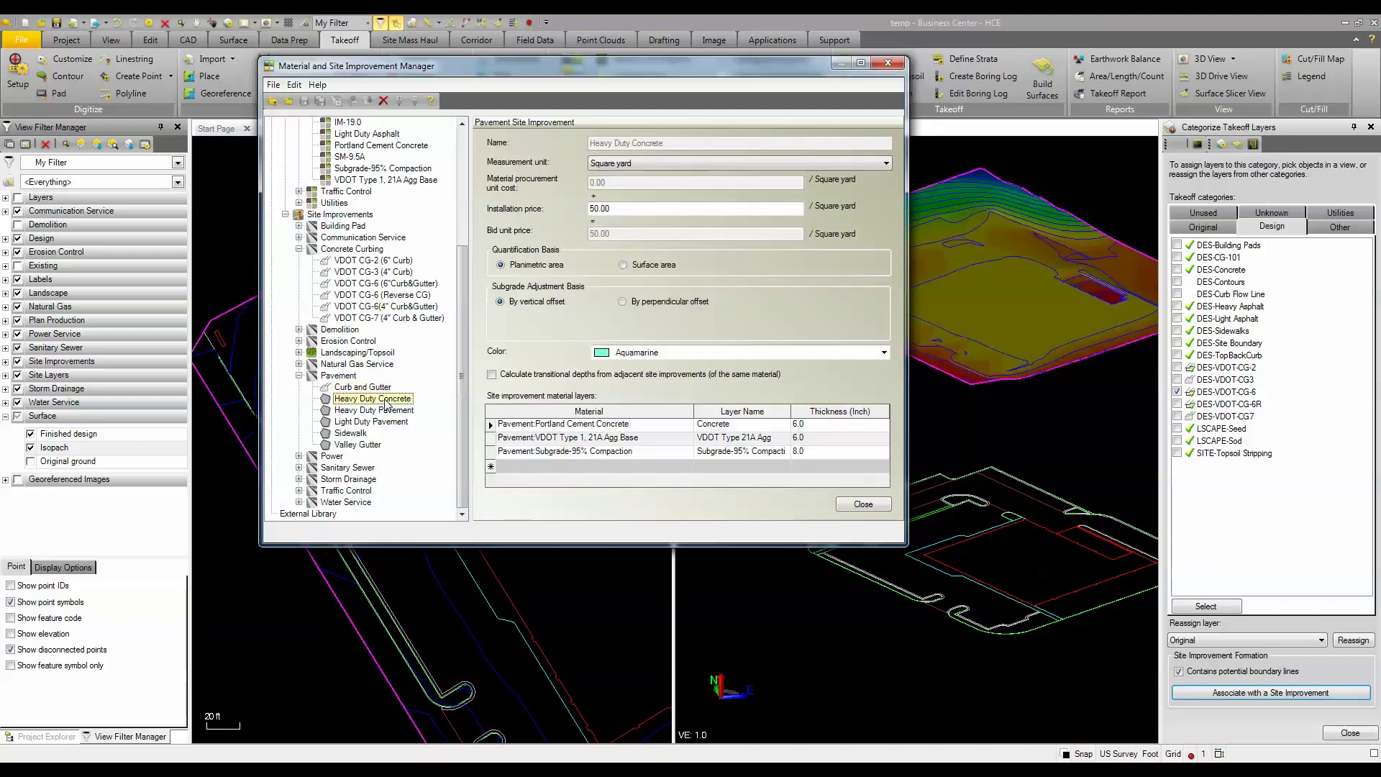
{"action": "left_click", "coordinate": [542, 440]}
{"action": "left_click", "coordinate": [610, 449]}
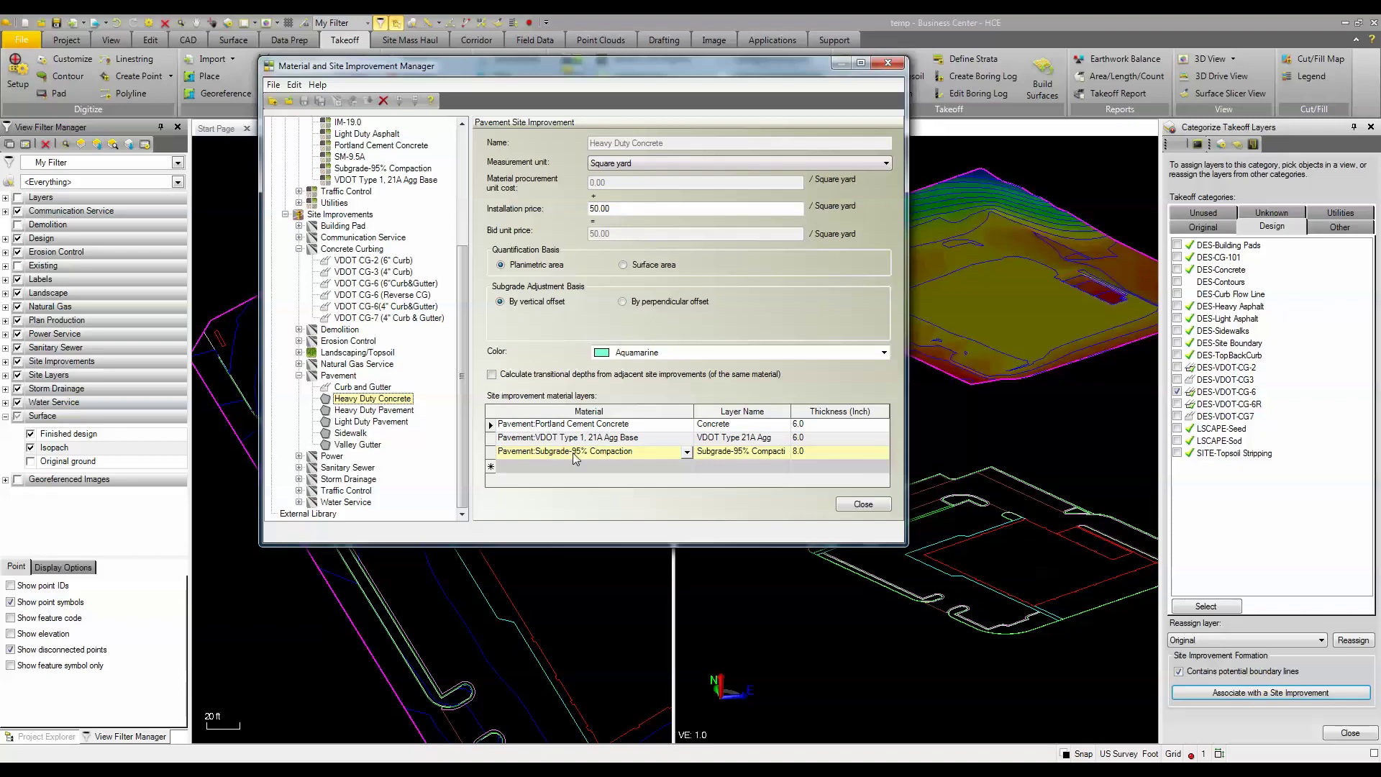
{"action": "left_click", "coordinate": [580, 461]}
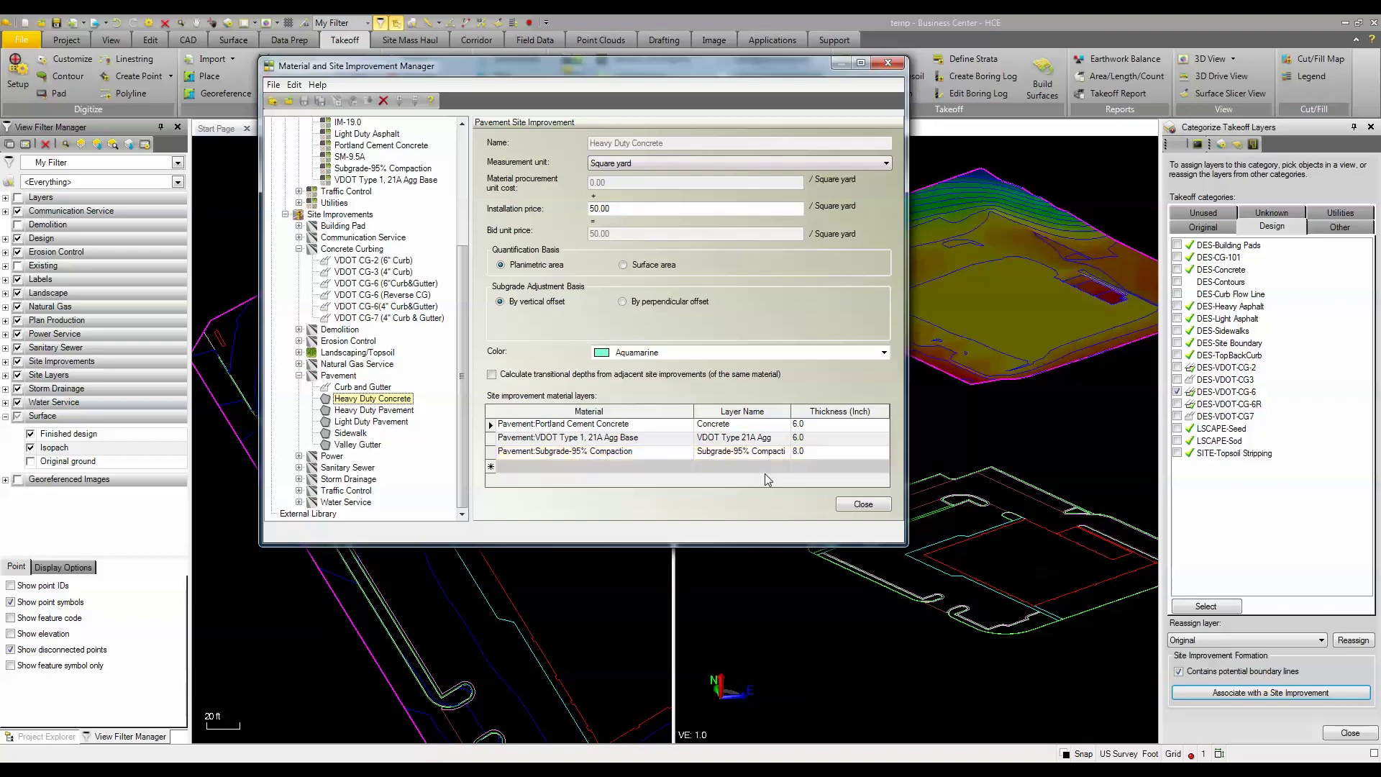
{"action": "left_click", "coordinate": [618, 452]}
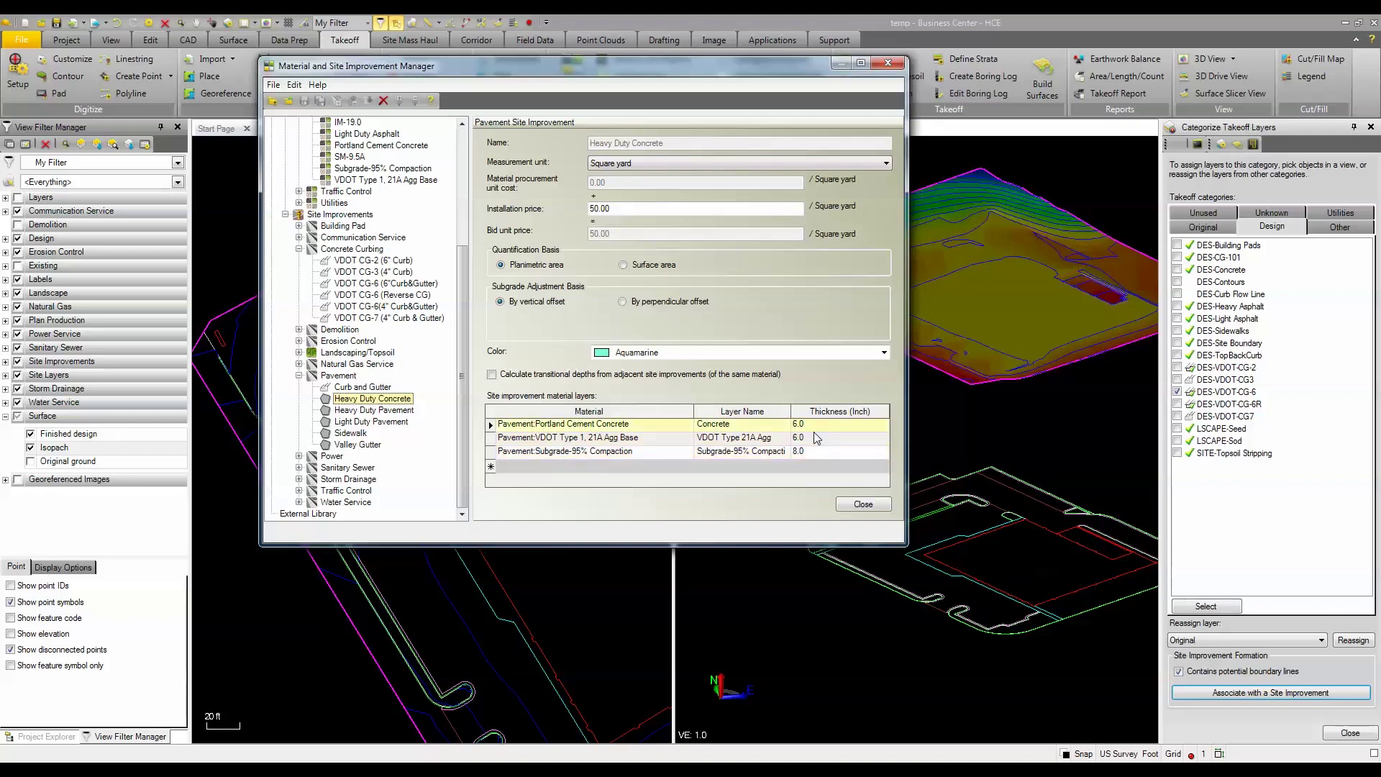
Compare Heavy Duty Pavement, Light Duty Pavement and Sidewalk, then choose Valley Gutter
{"action": "left_click", "coordinate": [357, 411]}
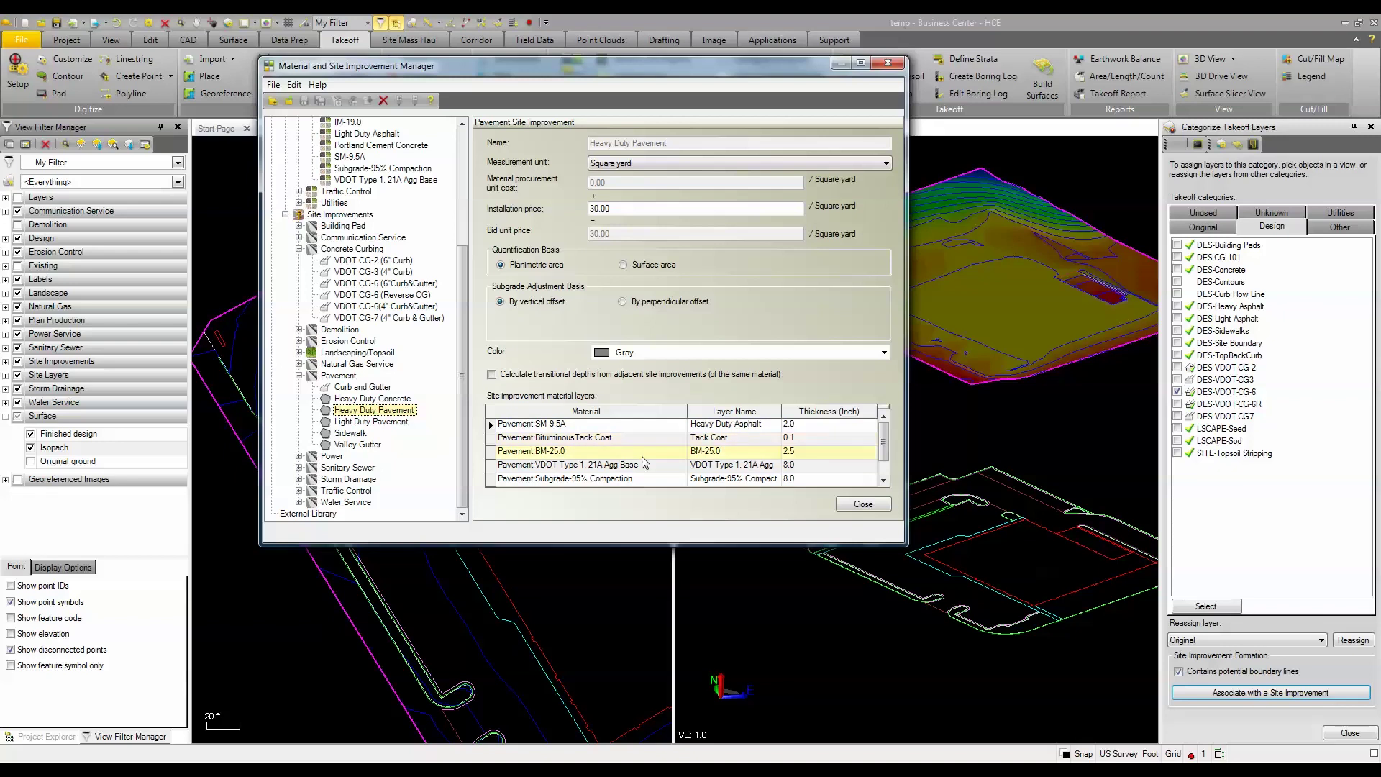
{"action": "left_click", "coordinate": [389, 423]}
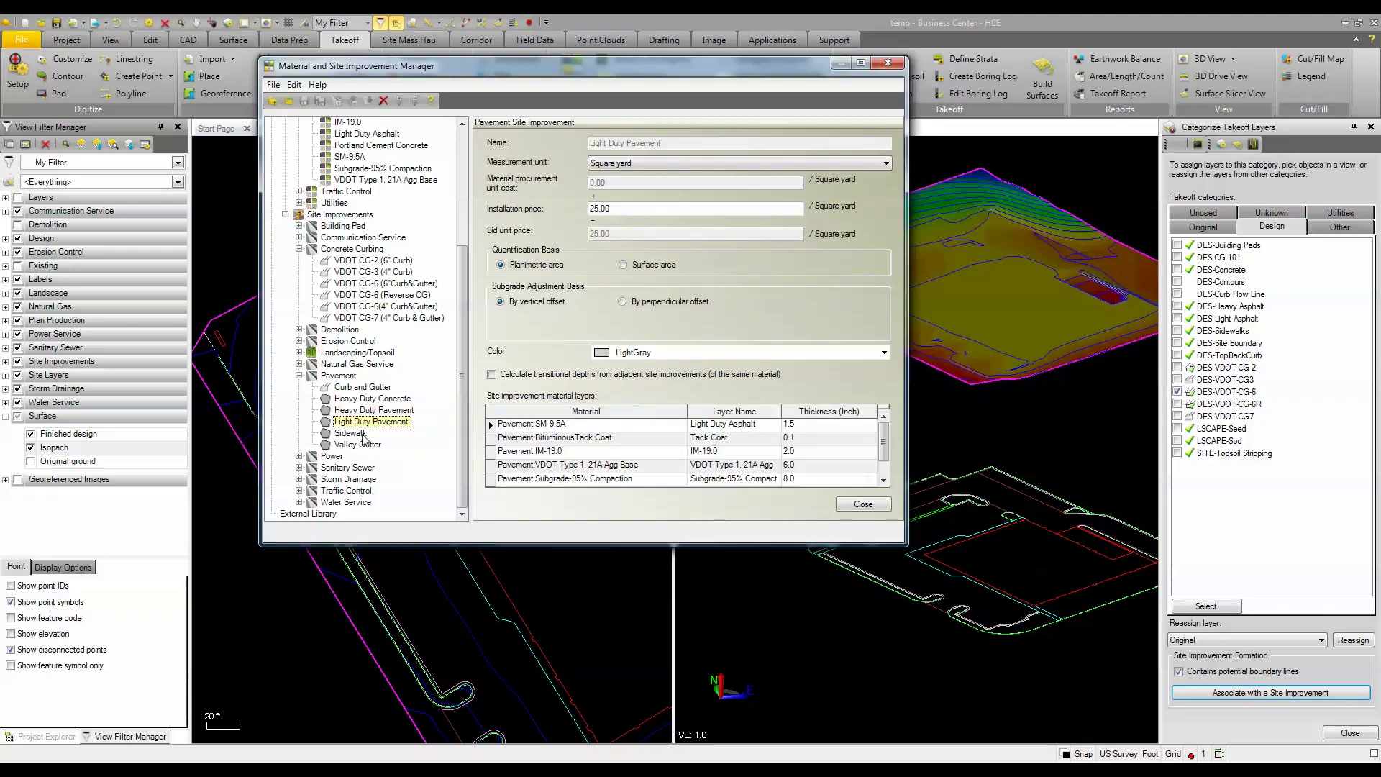
{"action": "left_click", "coordinate": [359, 435]}
{"action": "left_click", "coordinate": [362, 447]}
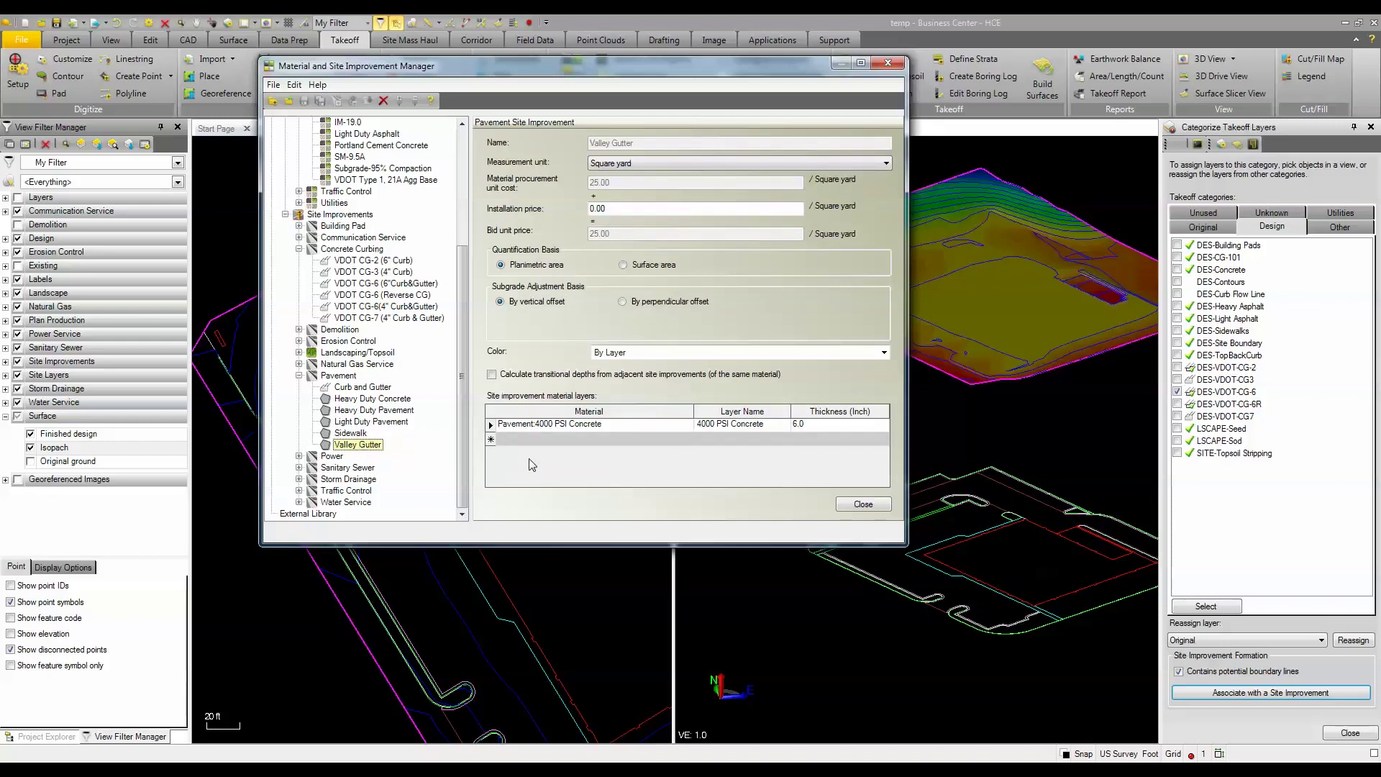
Close the library, dismiss the layer association unapplied, and recentre the site in plan view
{"action": "left_click", "coordinate": [861, 506]}
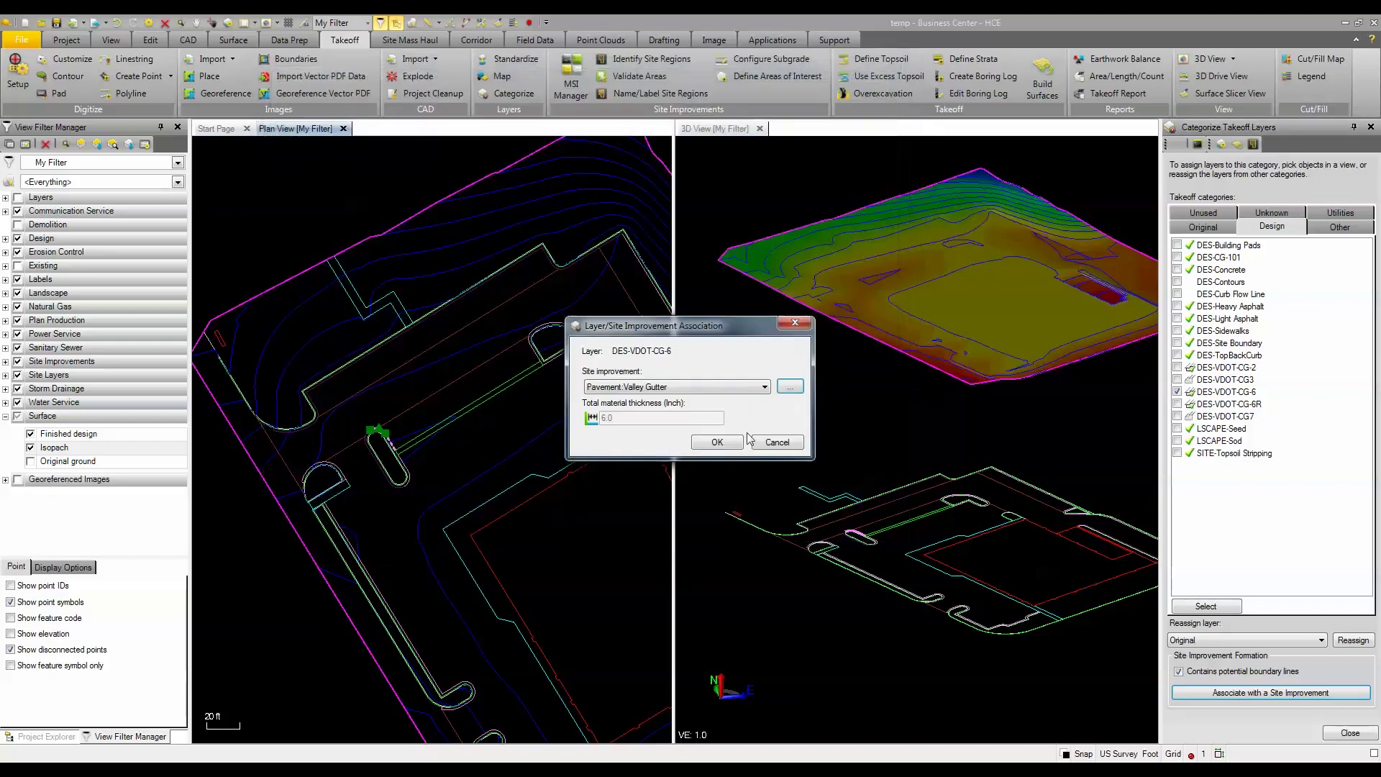
{"action": "left_click", "coordinate": [776, 444]}
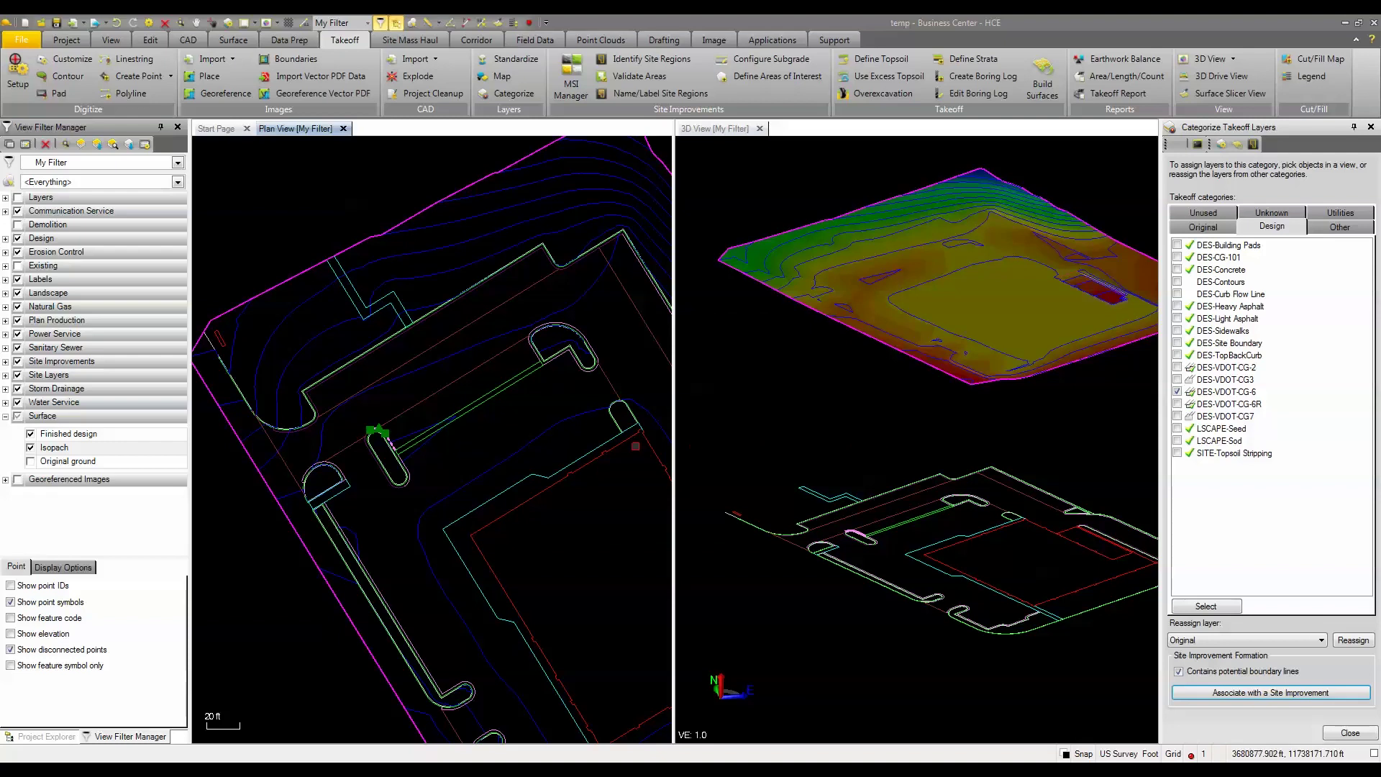
{"action": "scroll", "coordinate": [635, 446], "scroll_direction": "down", "scroll_amount": 3}
{"action": "mouse_move", "coordinate": [539, 494]}
{"action": "middle_mouse_down"}
{"action": "mouse_move", "coordinate": [410, 450]}
{"action": "mouse_move", "coordinate": [430, 464]}
{"action": "middle_mouse_up"}
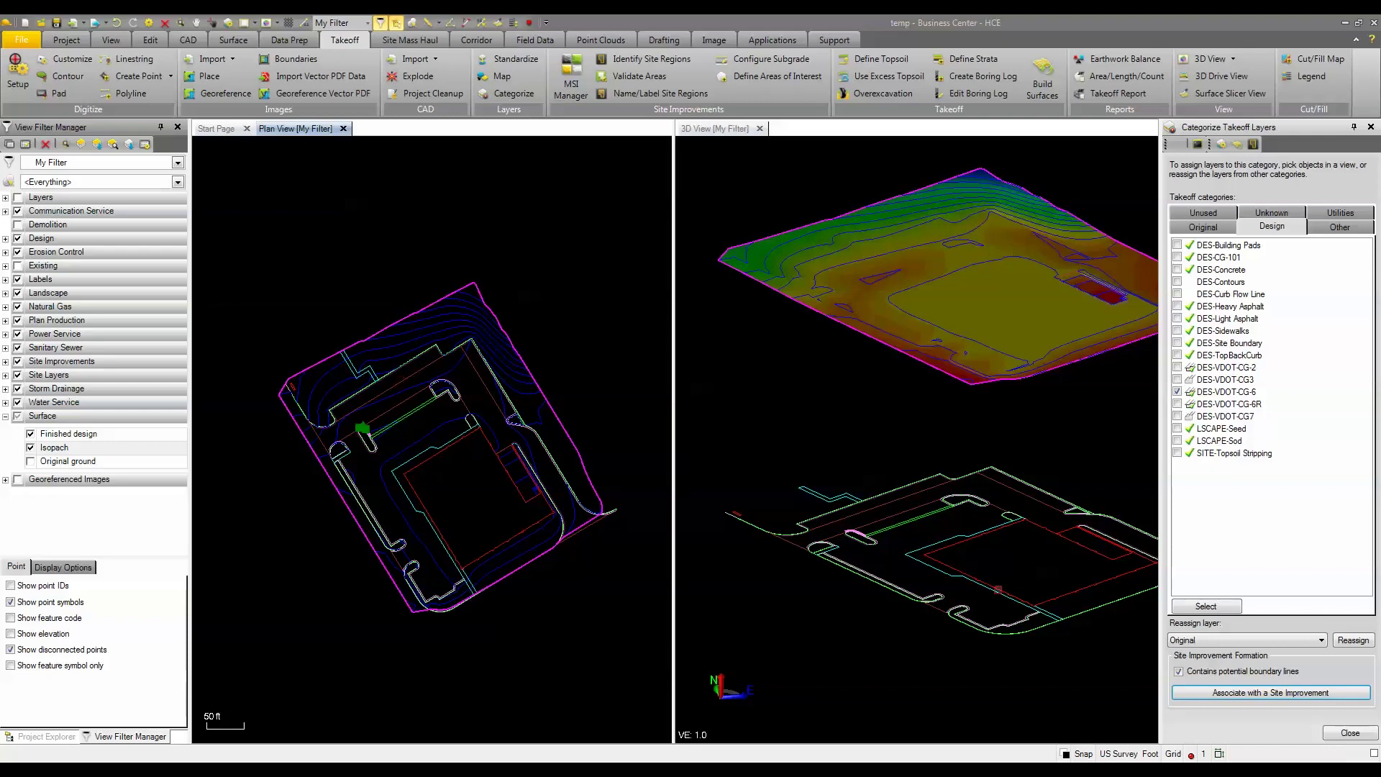
Orbit the 3D model edge-on, close takeoff categorization, and start Identify Site Regions
{"action": "left_click_drag", "start_coordinate": [998, 588], "coordinate": [997, 597]}
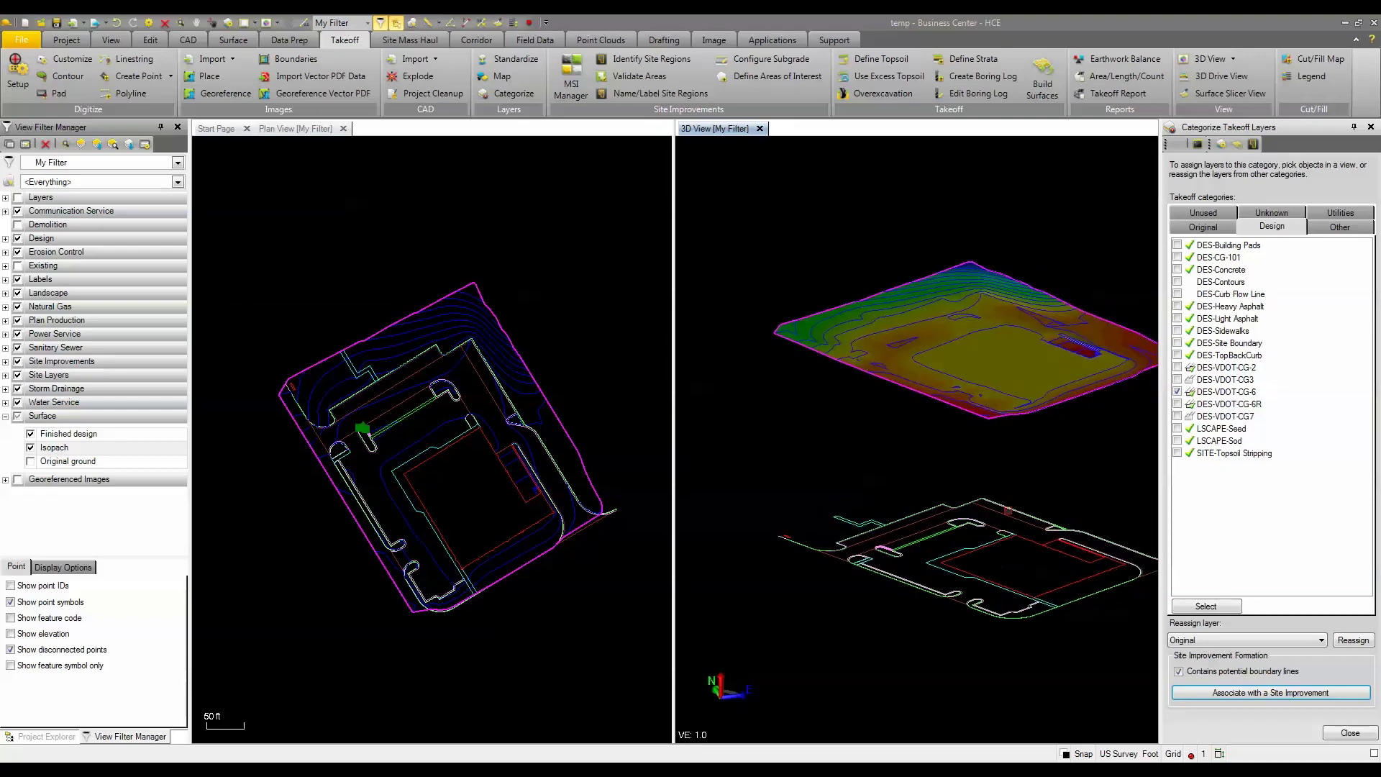
{"action": "middle_click_drag", "start_coordinate": [1007, 508], "coordinate": [937, 502]}
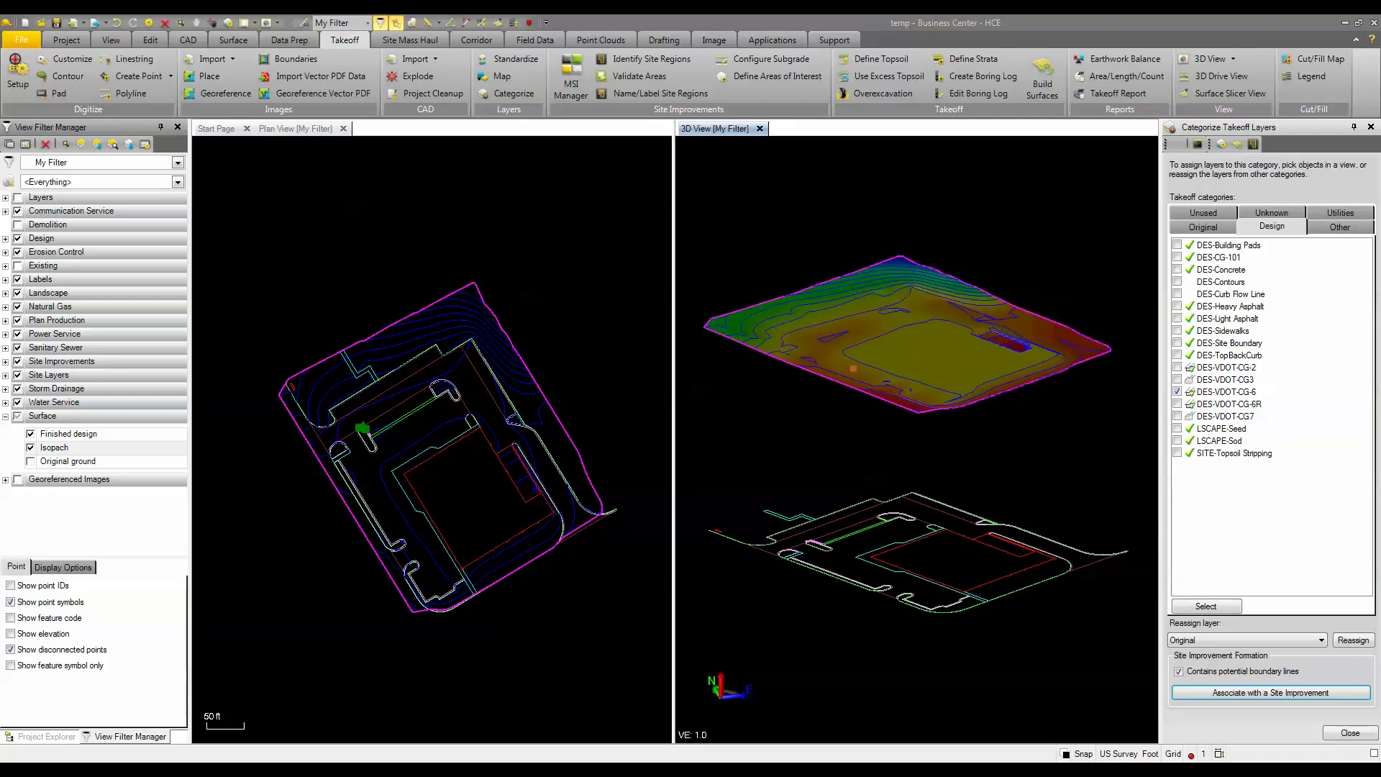
{"action": "left_click", "coordinate": [1349, 732]}
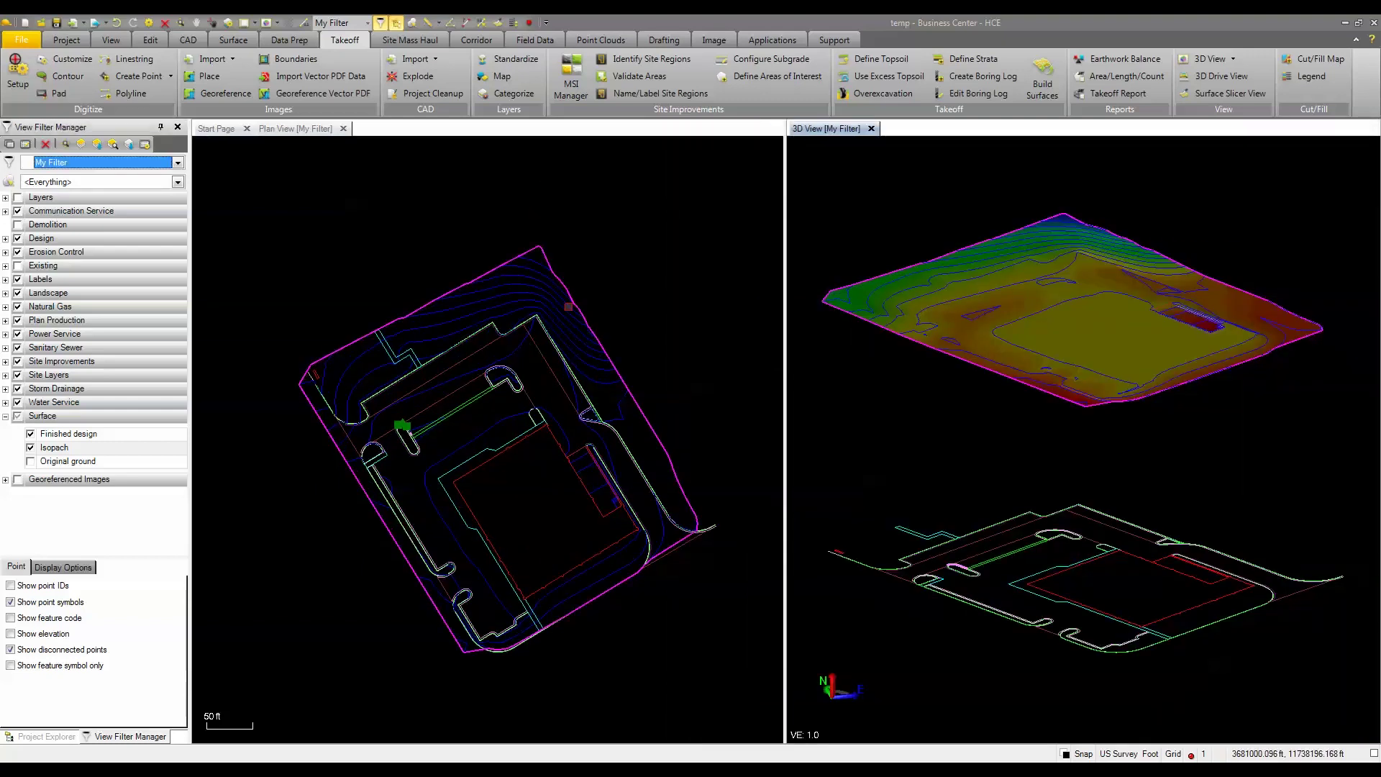
{"action": "left_click", "coordinate": [632, 58]}
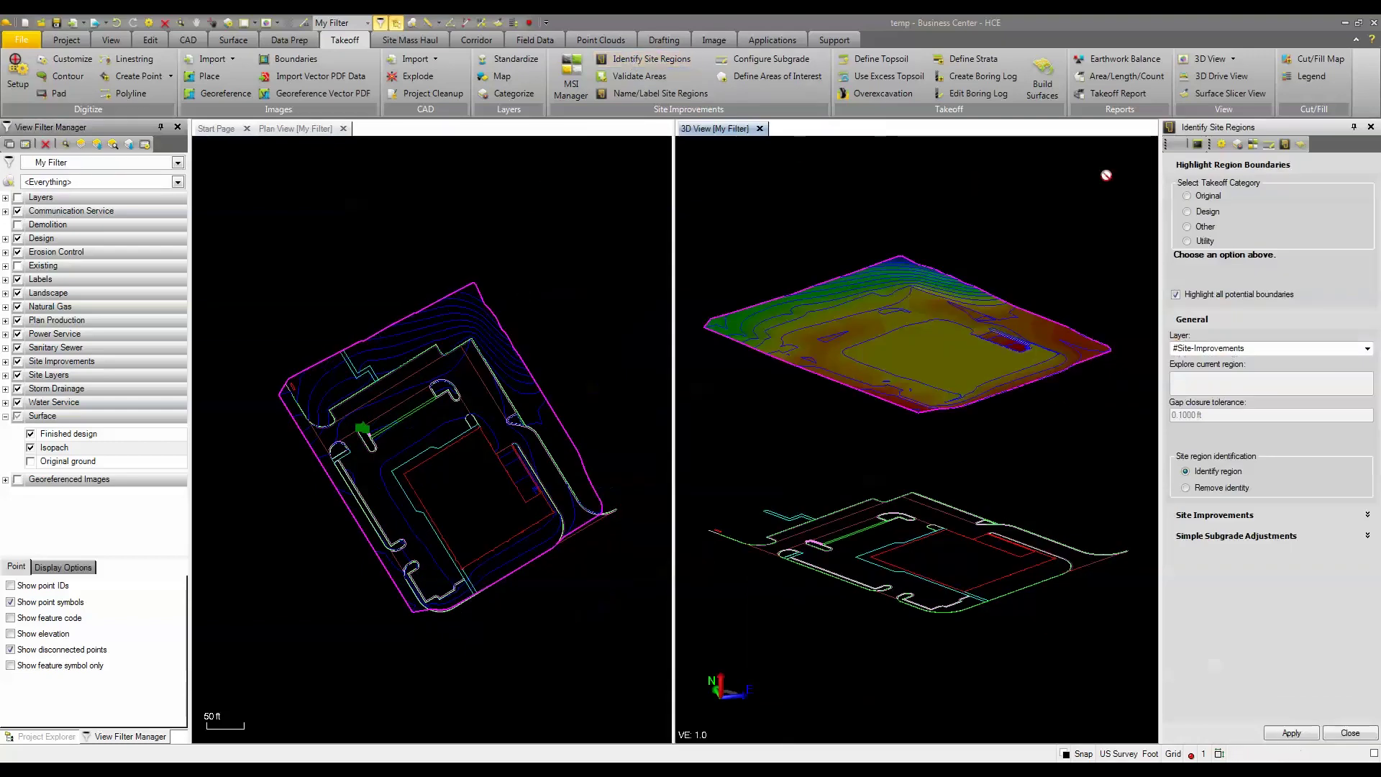
Choose the Design category to highlight its 64 potential boundary lines, then zoom to inspect them
{"action": "left_click", "coordinate": [1187, 212]}
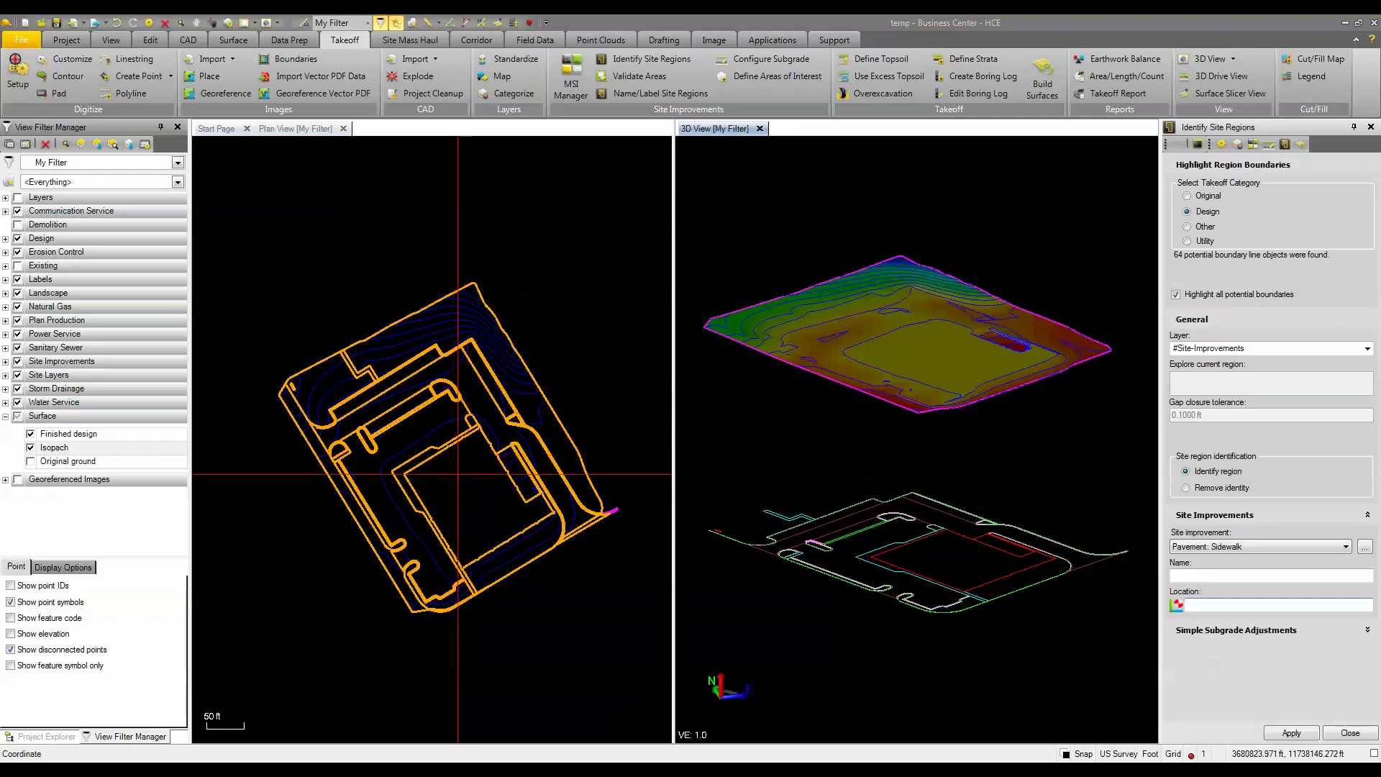
{"action": "scroll", "coordinate": [606, 518], "scroll_direction": "up", "scroll_amount": 2}
{"action": "scroll", "coordinate": [594, 489], "scroll_direction": "up", "scroll_amount": 3}
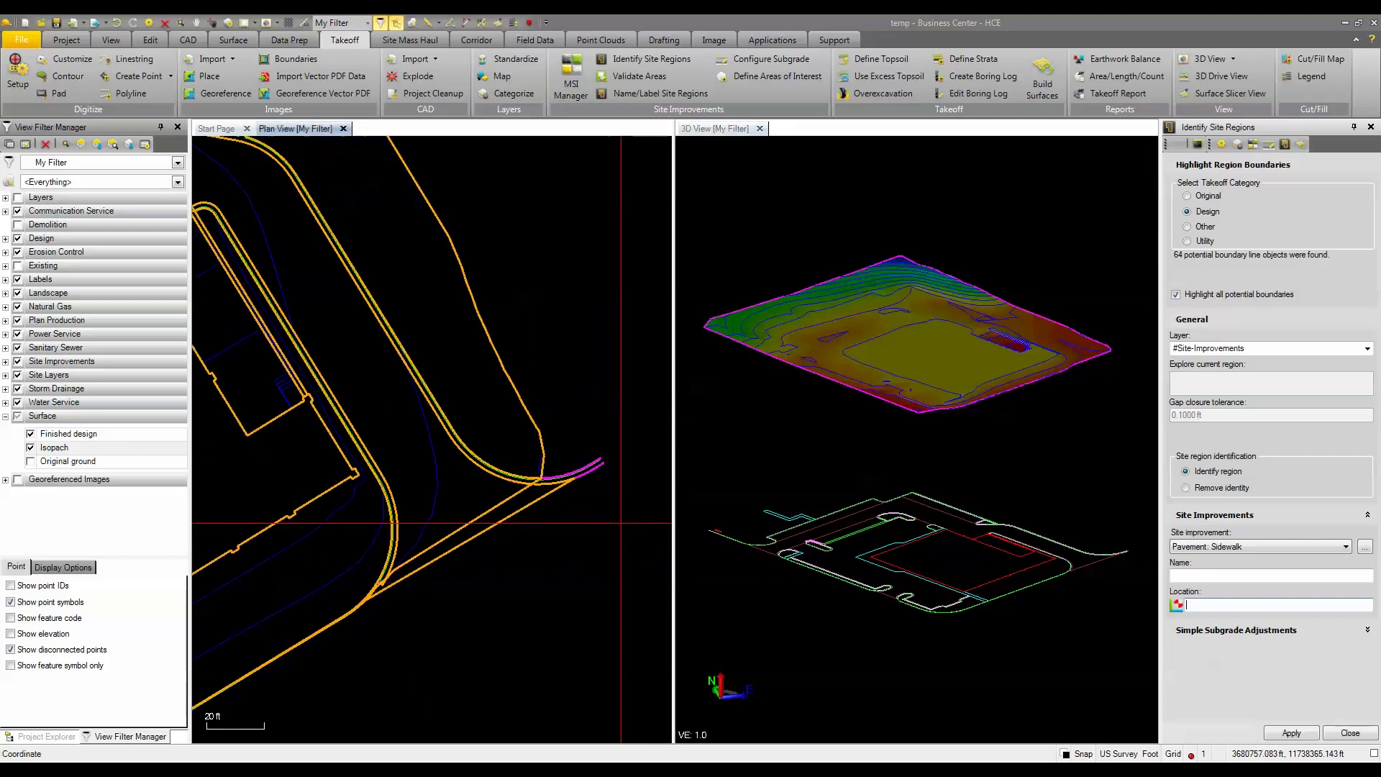
{"action": "scroll", "coordinate": [568, 477], "scroll_direction": "up", "scroll_amount": 2}
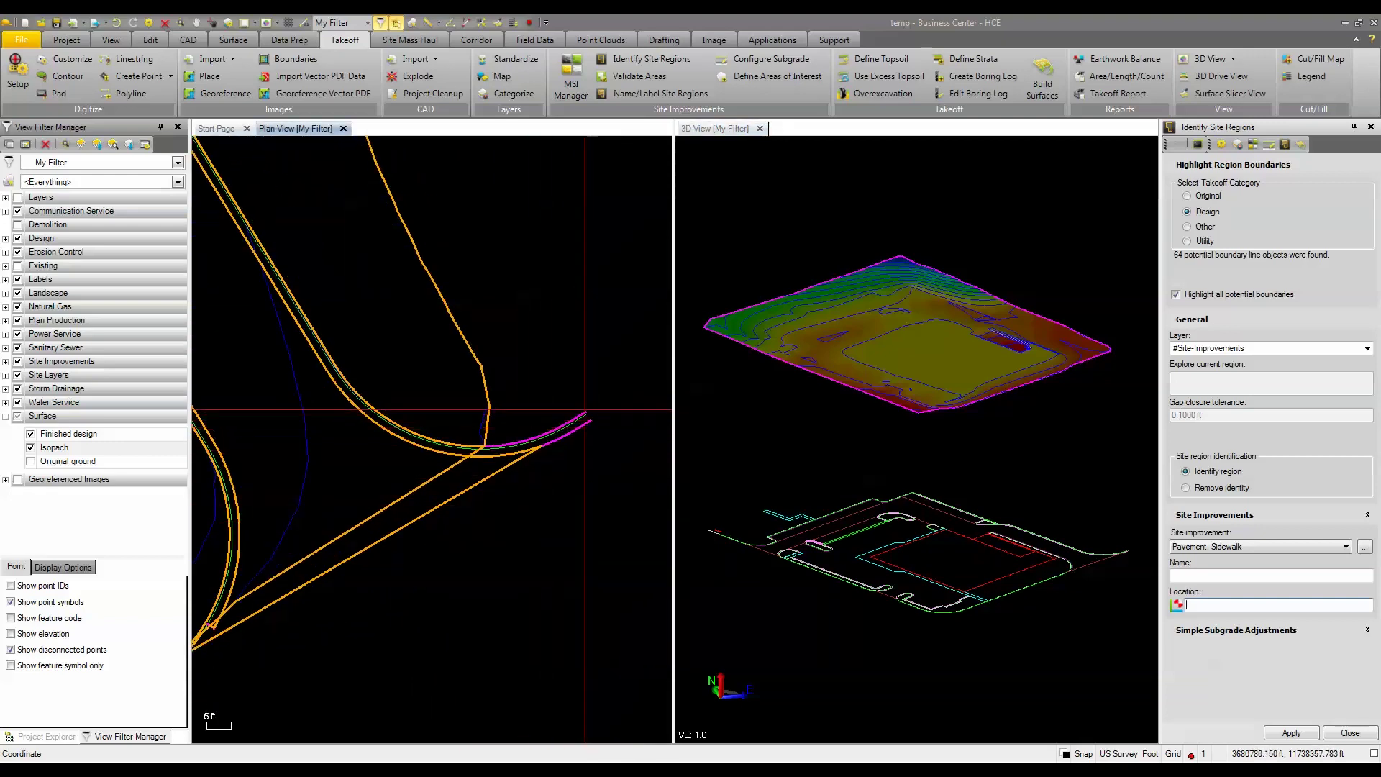
{"action": "scroll", "coordinate": [585, 410], "scroll_direction": "up", "scroll_amount": 2}
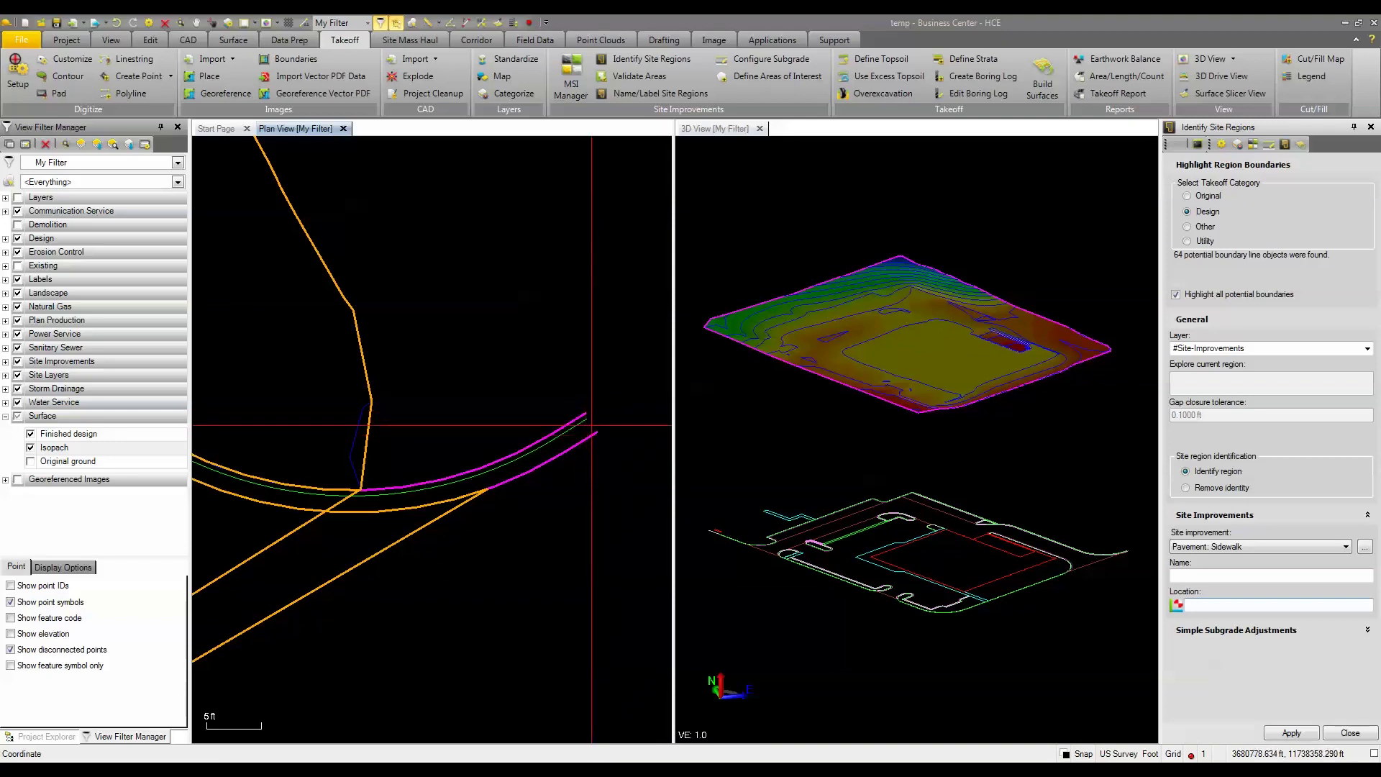
{"action": "scroll", "coordinate": [478, 484], "scroll_direction": "down", "scroll_amount": 3}
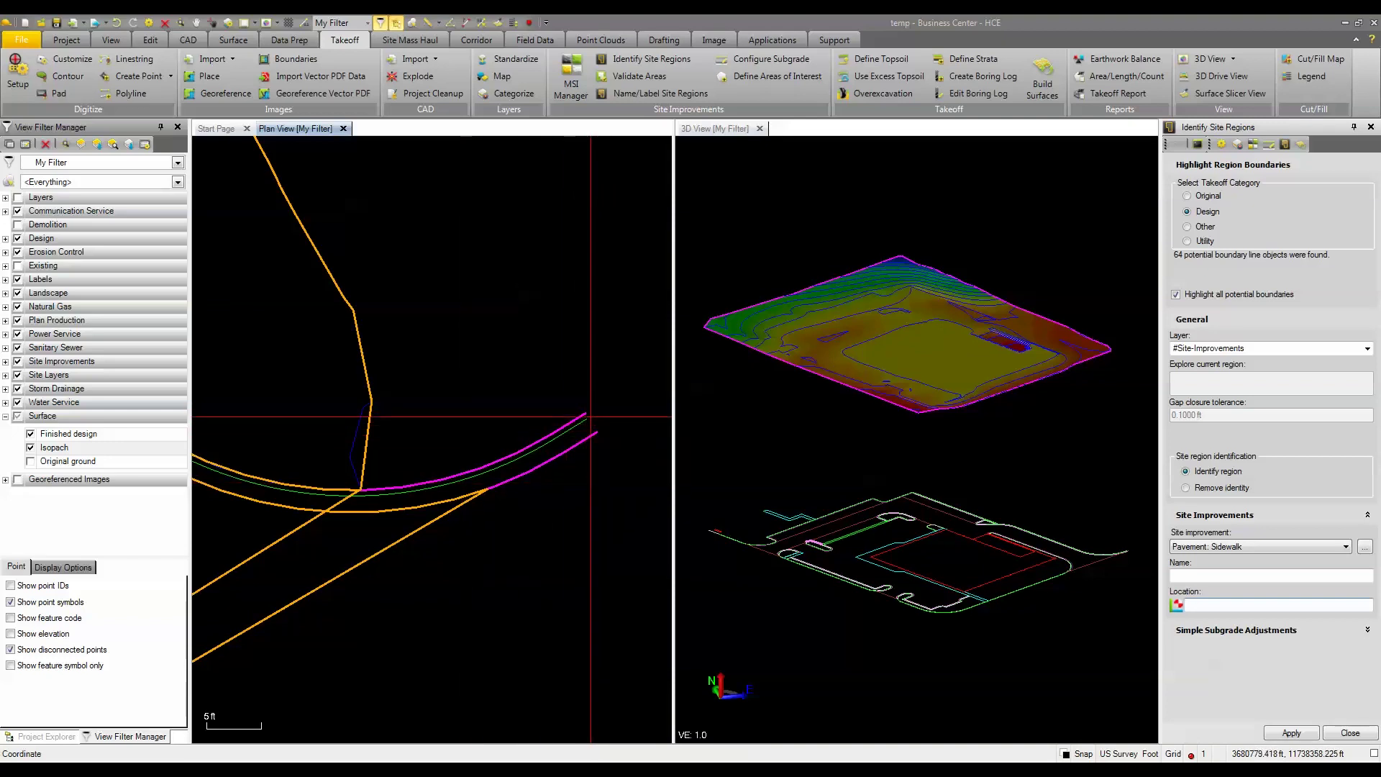
{"action": "scroll", "coordinate": [471, 474], "scroll_direction": "down", "scroll_amount": 2}
{"action": "scroll", "coordinate": [503, 464], "scroll_direction": "down", "scroll_amount": 2}
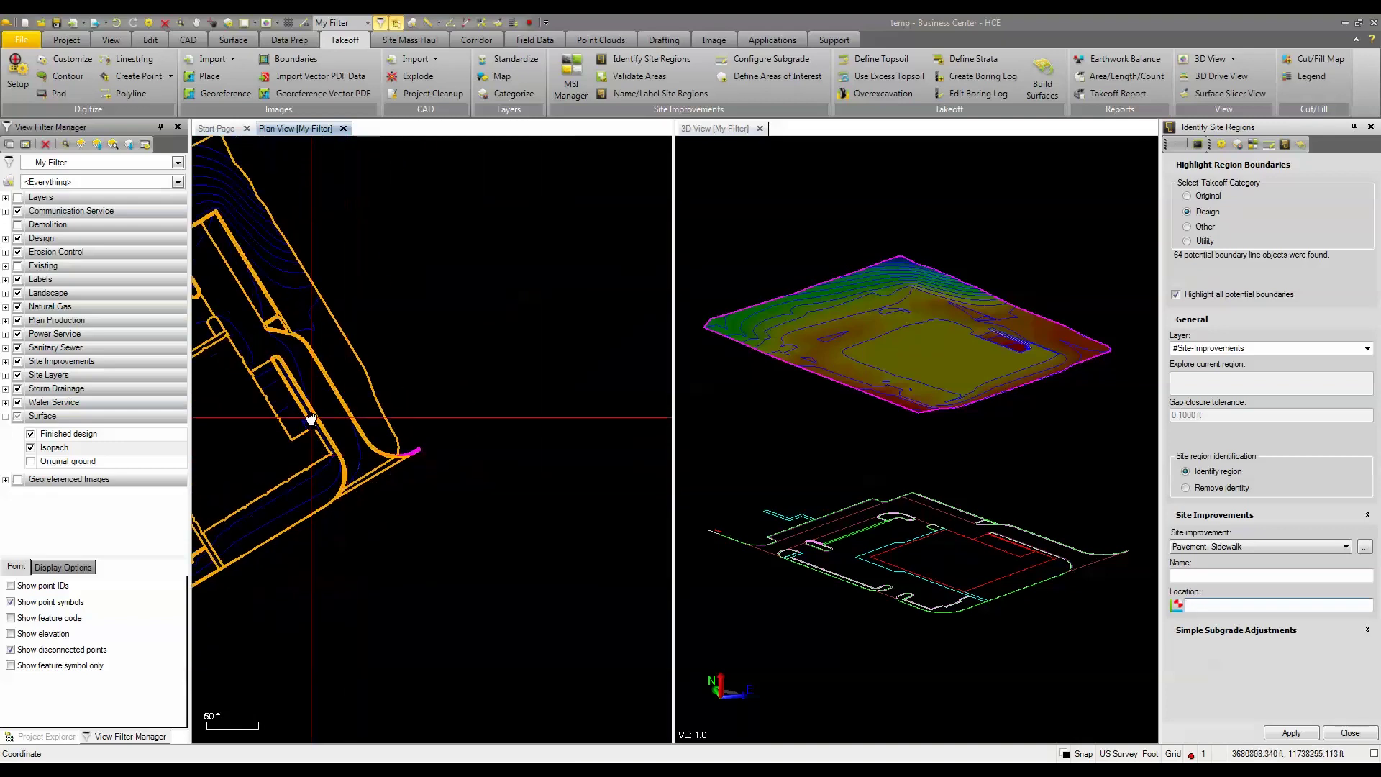
{"action": "scroll", "coordinate": [528, 461], "scroll_direction": "down", "scroll_amount": 2}
{"action": "scroll", "coordinate": [528, 461], "scroll_direction": "down", "scroll_amount": 1}
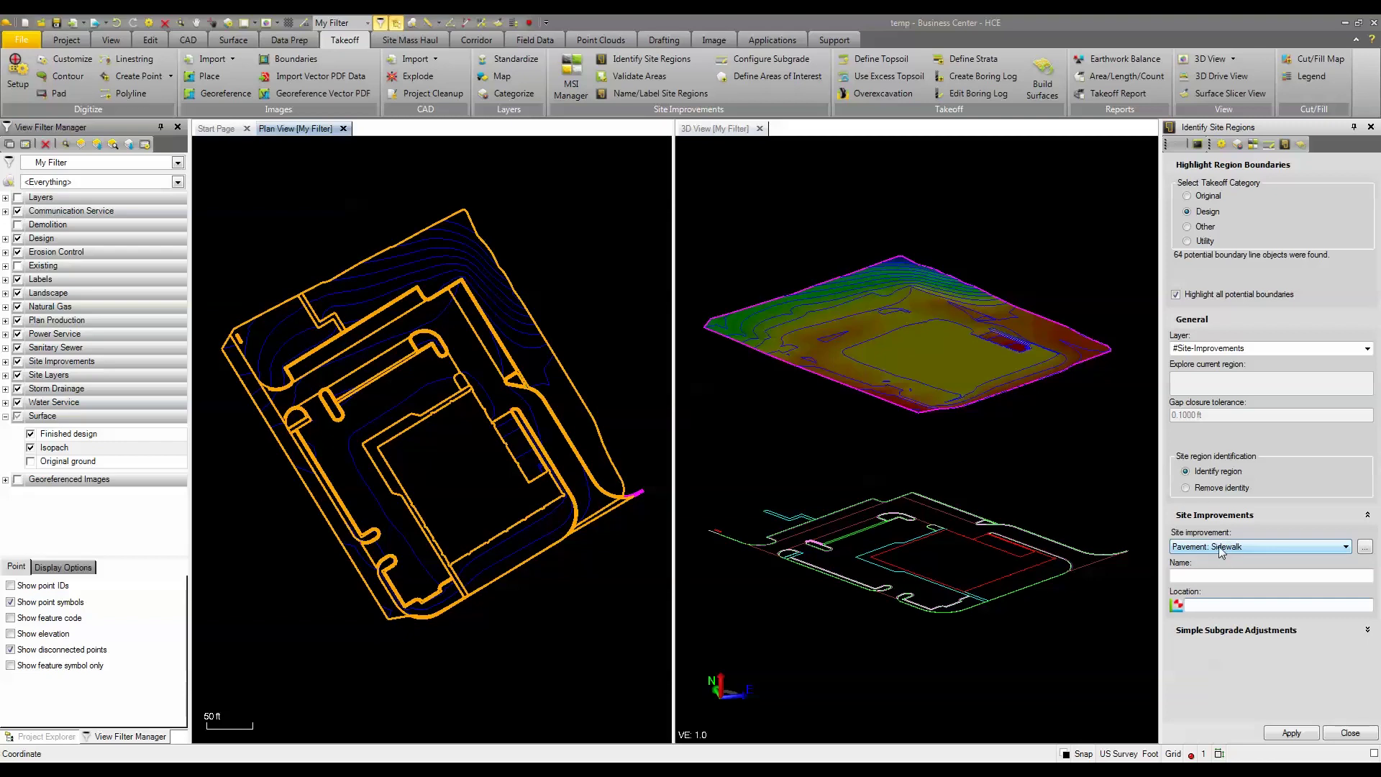
Mark the first sidewalk area and the L-shaped sidewalk area as Sidewalk regions
{"action": "left_click", "coordinate": [1194, 575]}
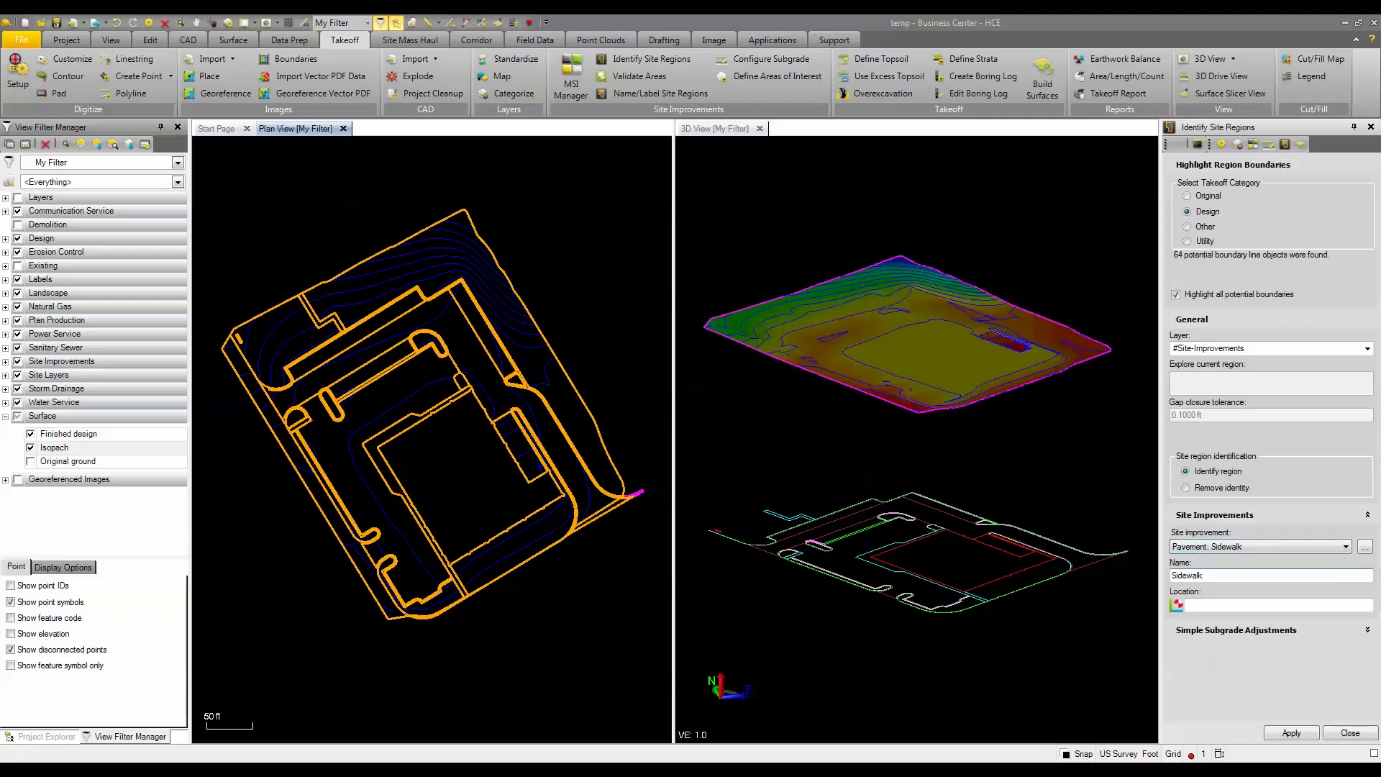
{"action": "left_click", "coordinate": [1219, 604]}
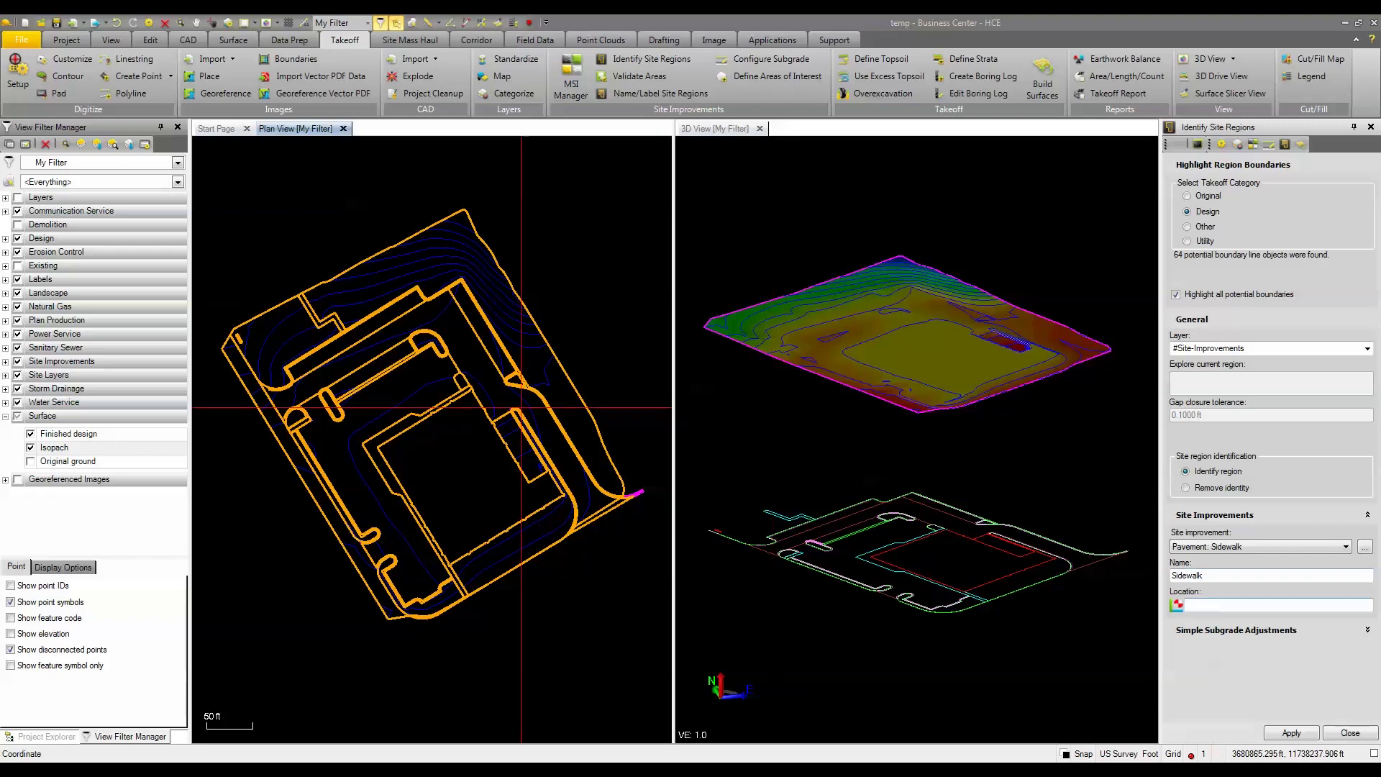
{"action": "scroll", "coordinate": [323, 309], "scroll_direction": "up", "scroll_amount": 3}
{"action": "left_click", "coordinate": [347, 356]}
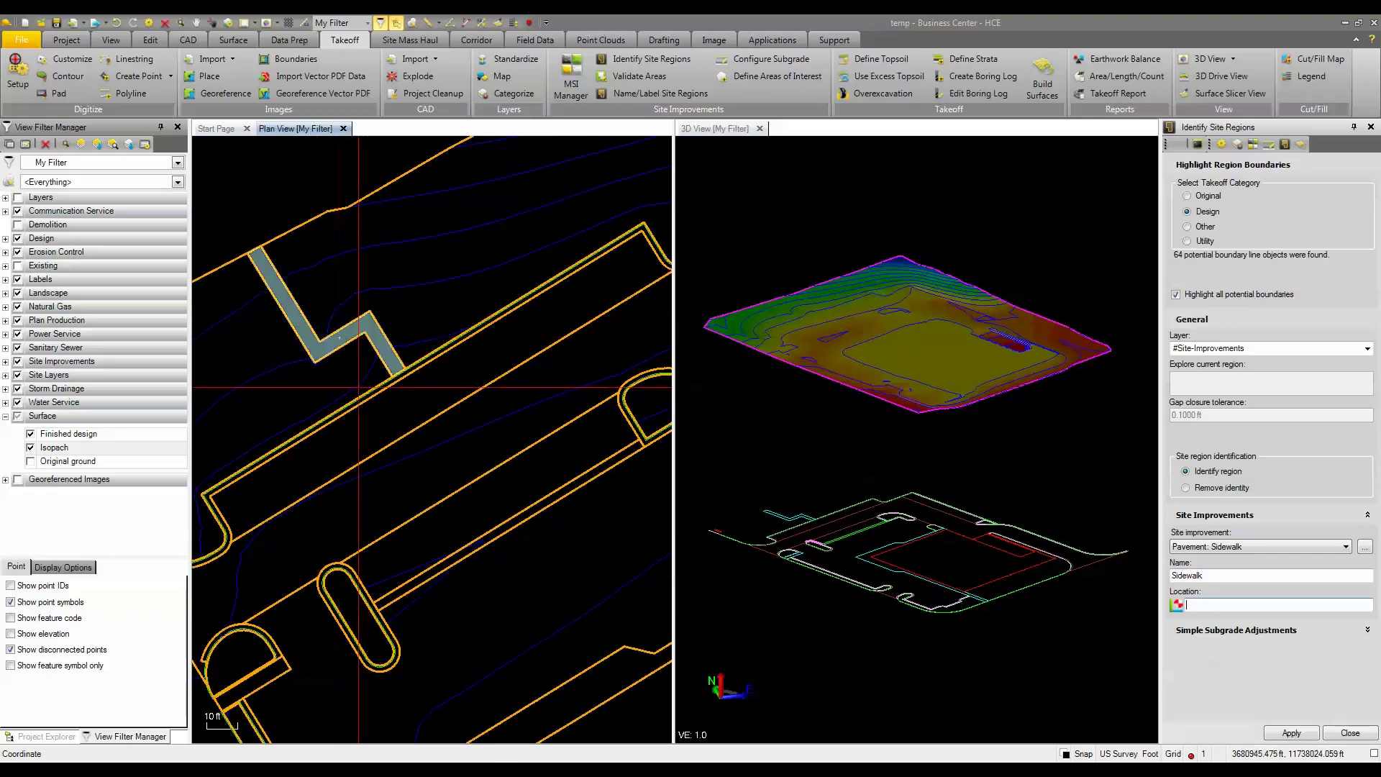
{"action": "scroll", "coordinate": [484, 586], "scroll_direction": "down", "scroll_amount": 1}
{"action": "left_click", "coordinate": [392, 477]}
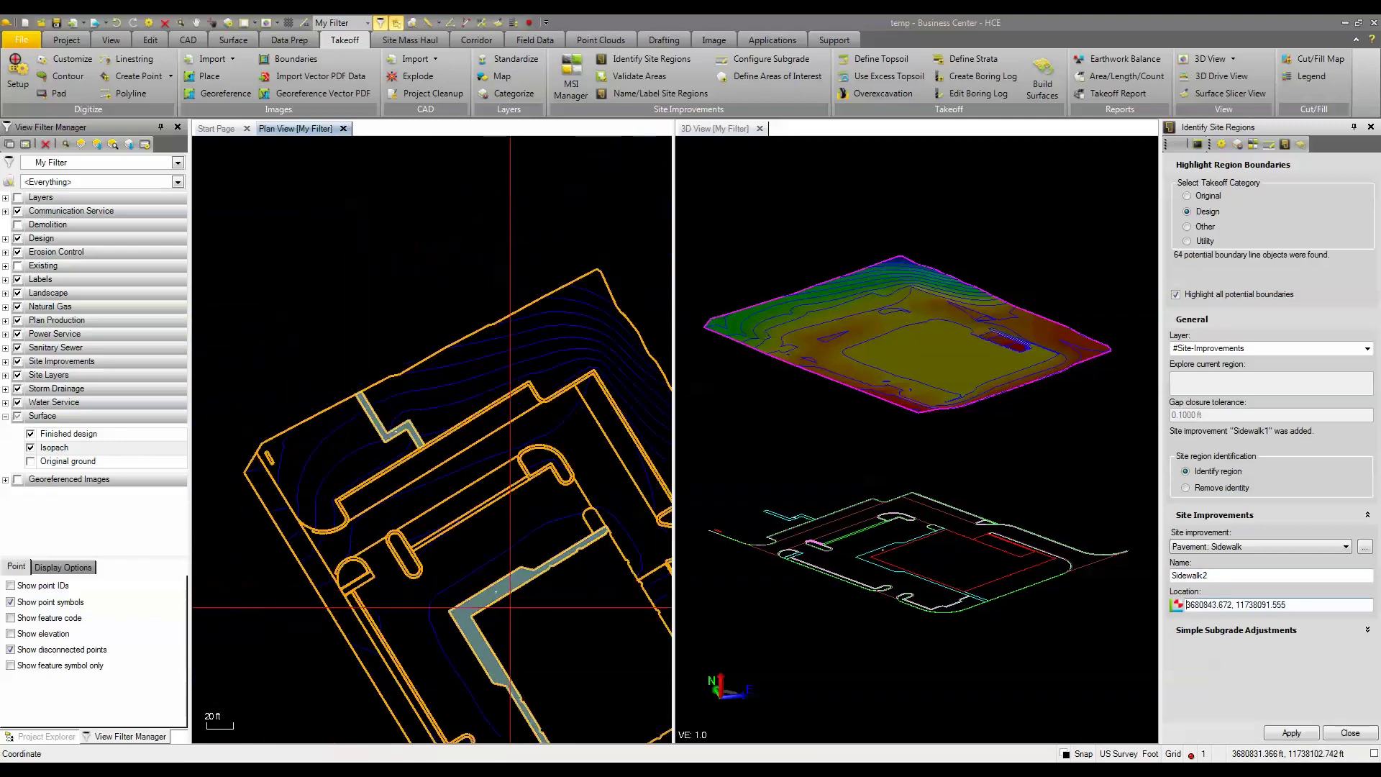
{"action": "scroll", "coordinate": [392, 477], "scroll_direction": "down", "scroll_amount": 2}
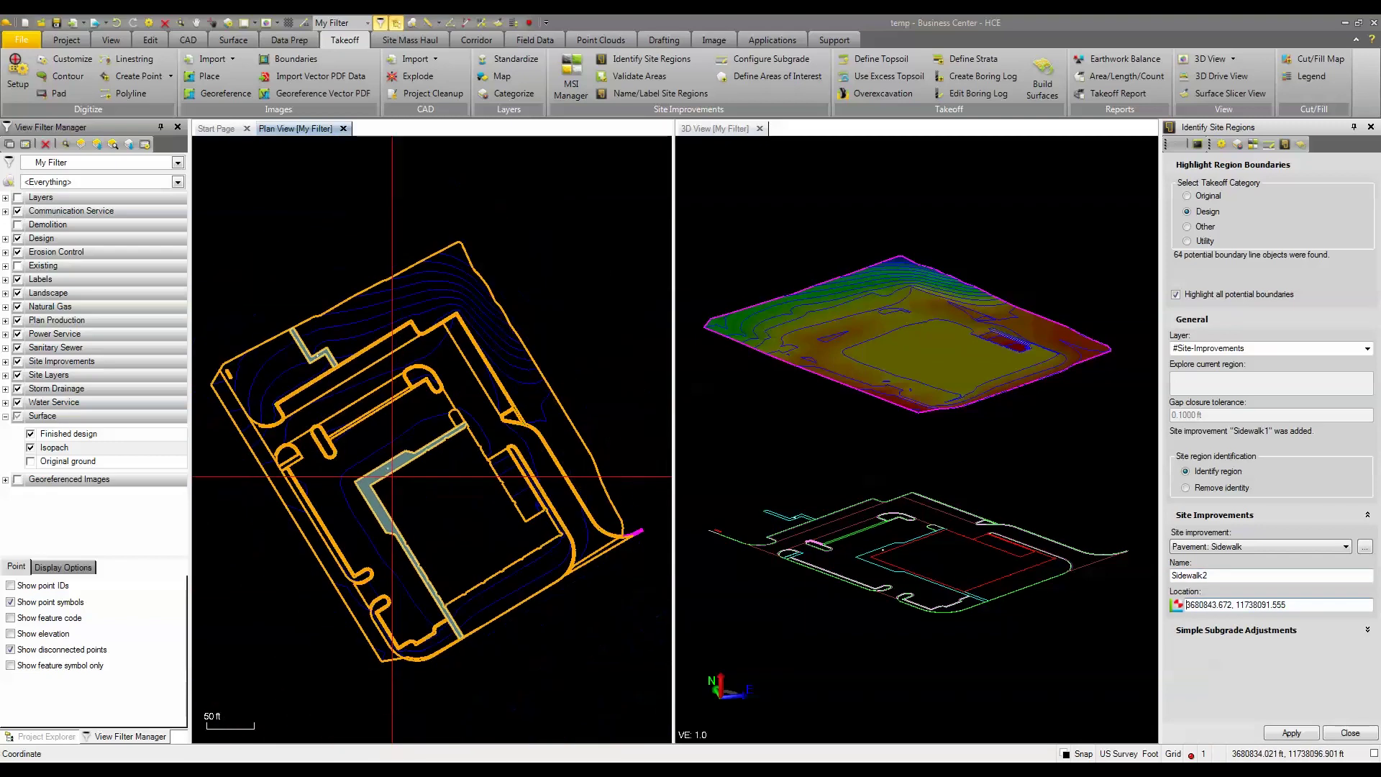
Add a Loading Dock region using Heavy Duty Concrete on the loading dock area
{"action": "left_click", "coordinate": [1211, 546]}
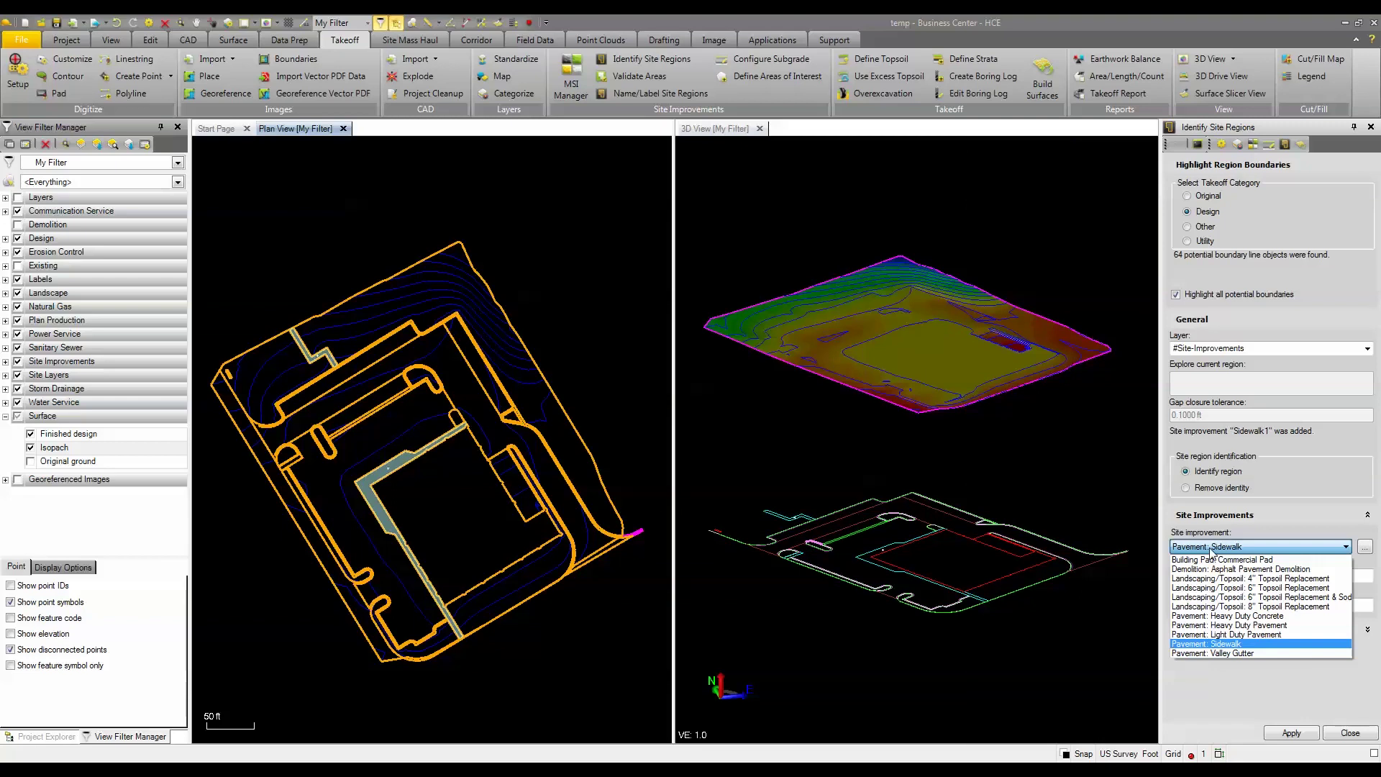
{"action": "left_click", "coordinate": [1228, 617]}
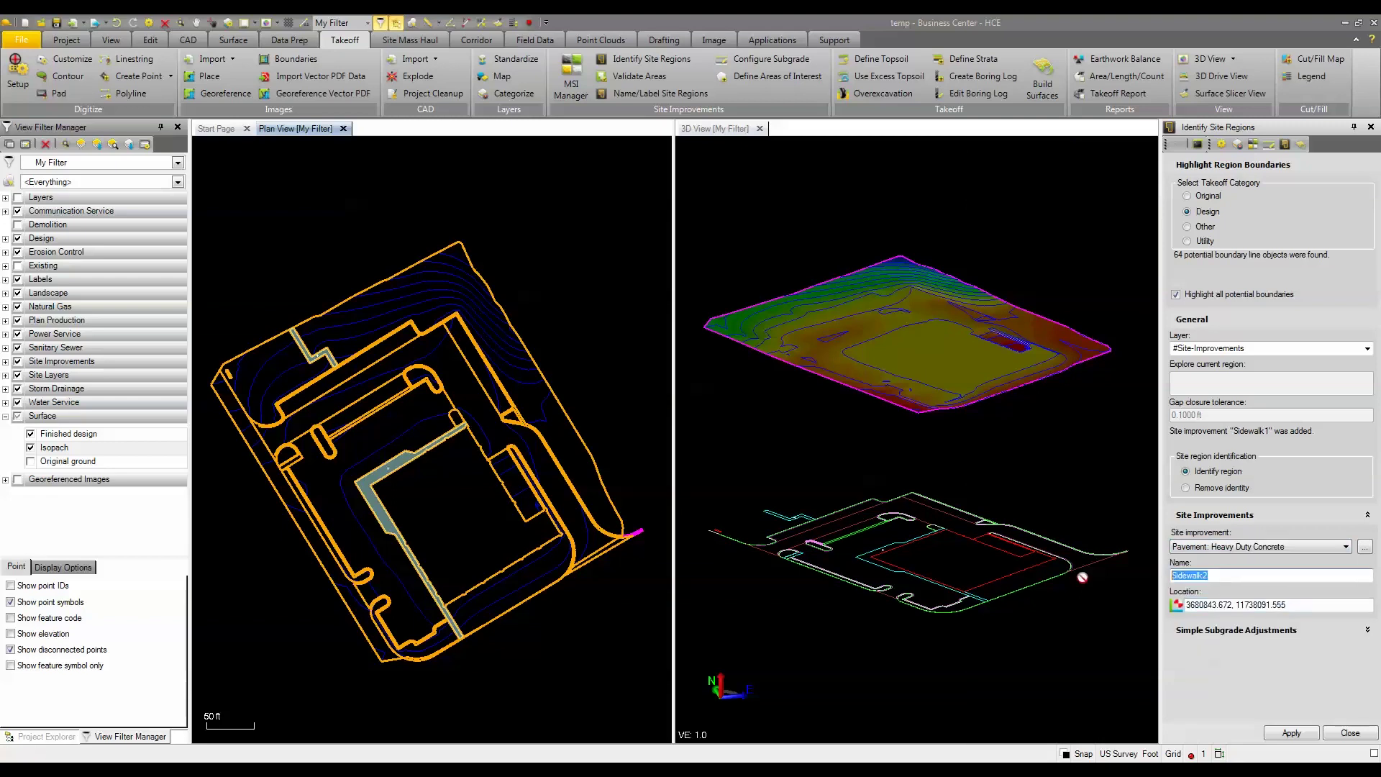
{"action": "type", "text": "Loading Dock"}
{"action": "left_click", "coordinate": [1232, 604]}
{"action": "left_click", "coordinate": [522, 488]}
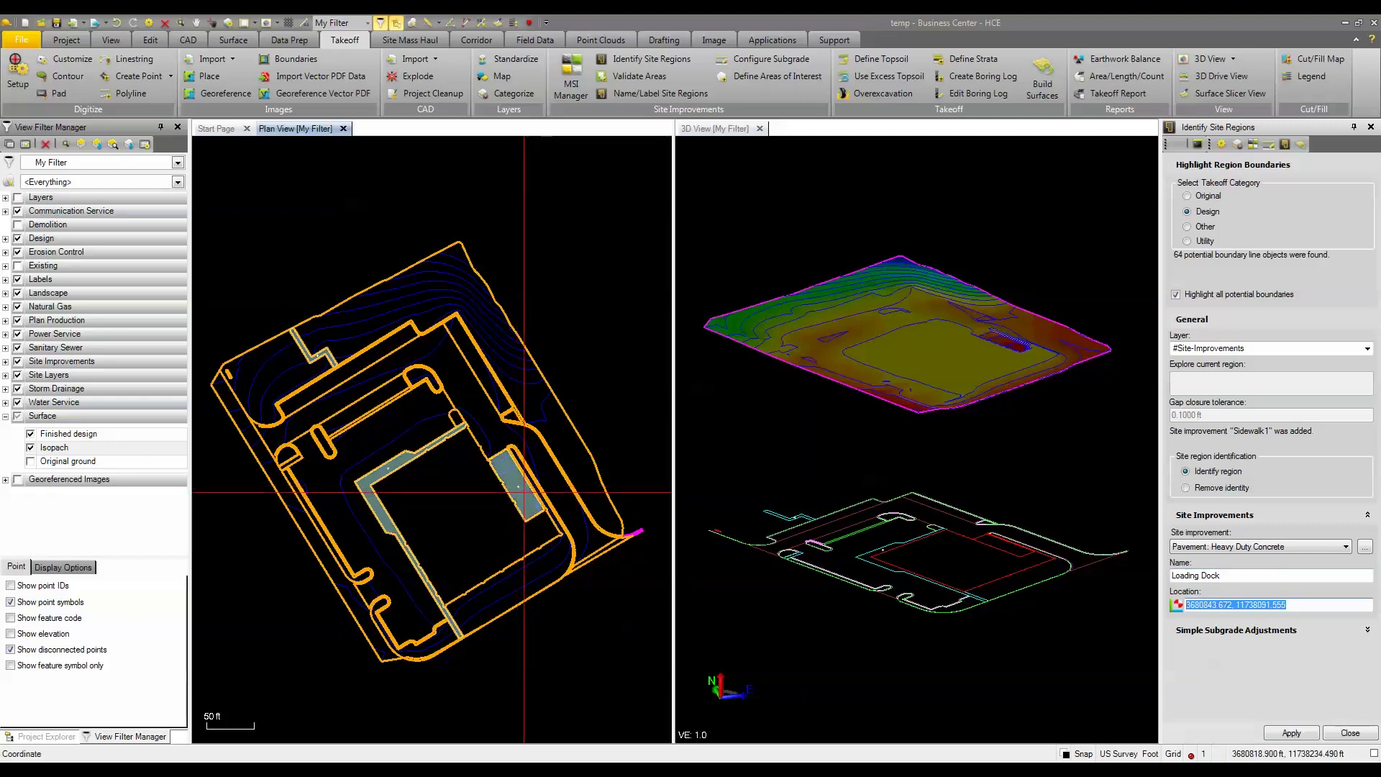
Add a Heavy Duty Paving region using Pavement: Heavy Duty Pavement on its area
{"action": "left_click", "coordinate": [1278, 554]}
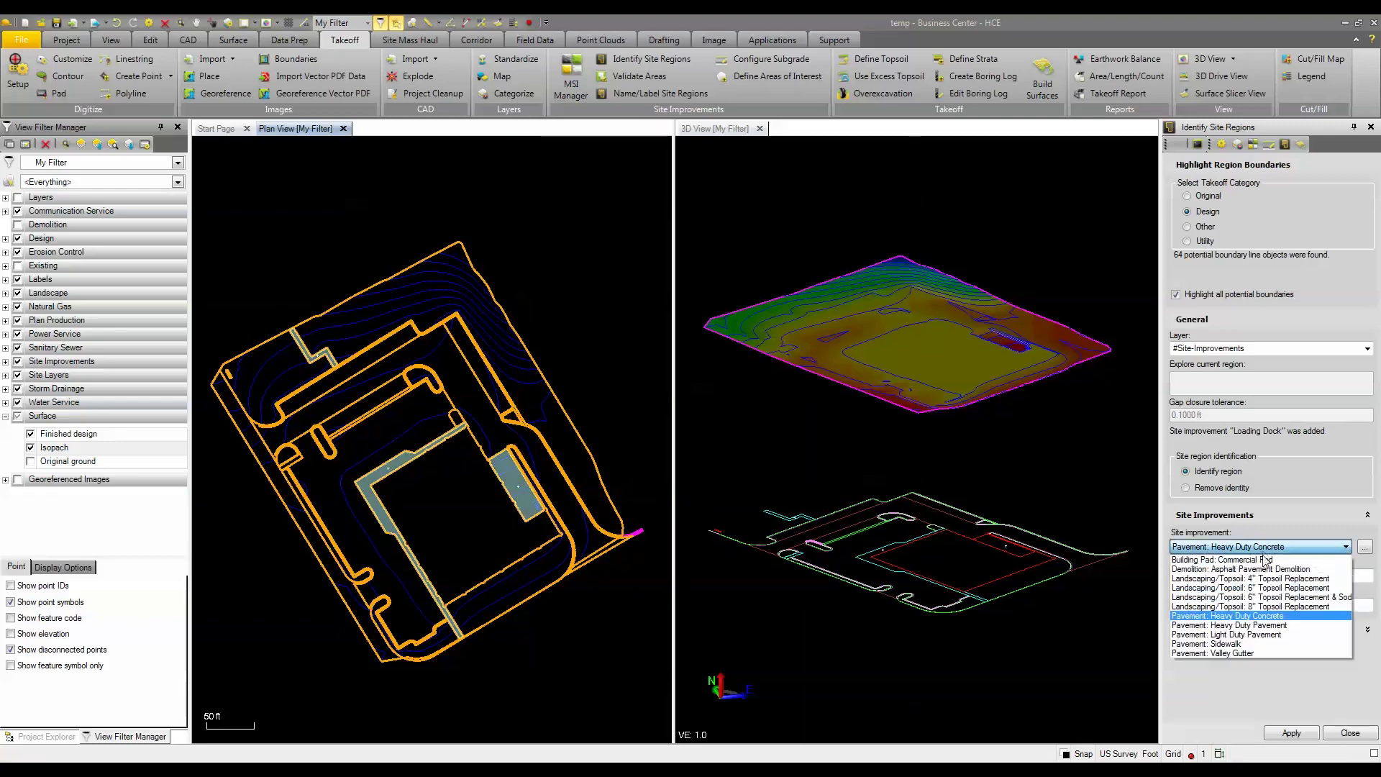
{"action": "left_click", "coordinate": [1248, 626]}
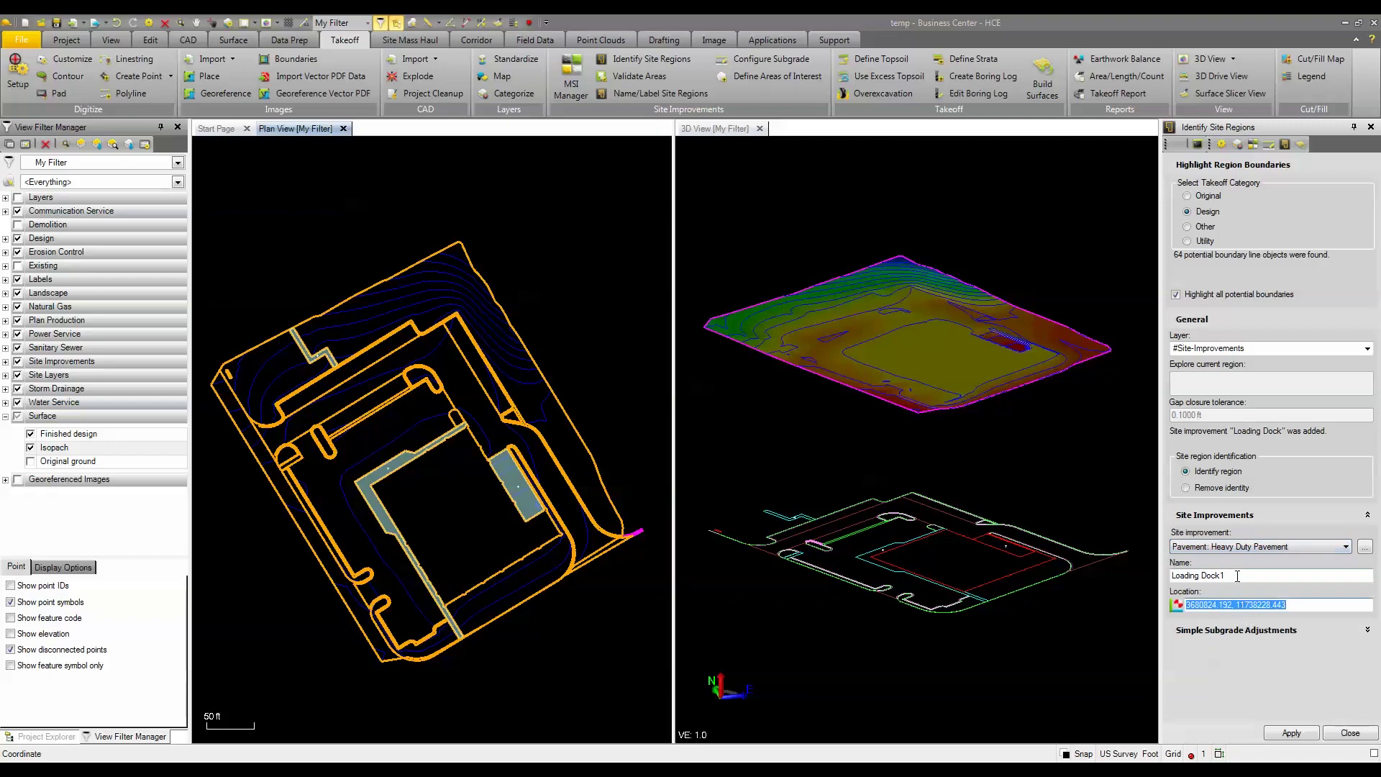
{"action": "type", "text": "Heavy Duty Paving"}
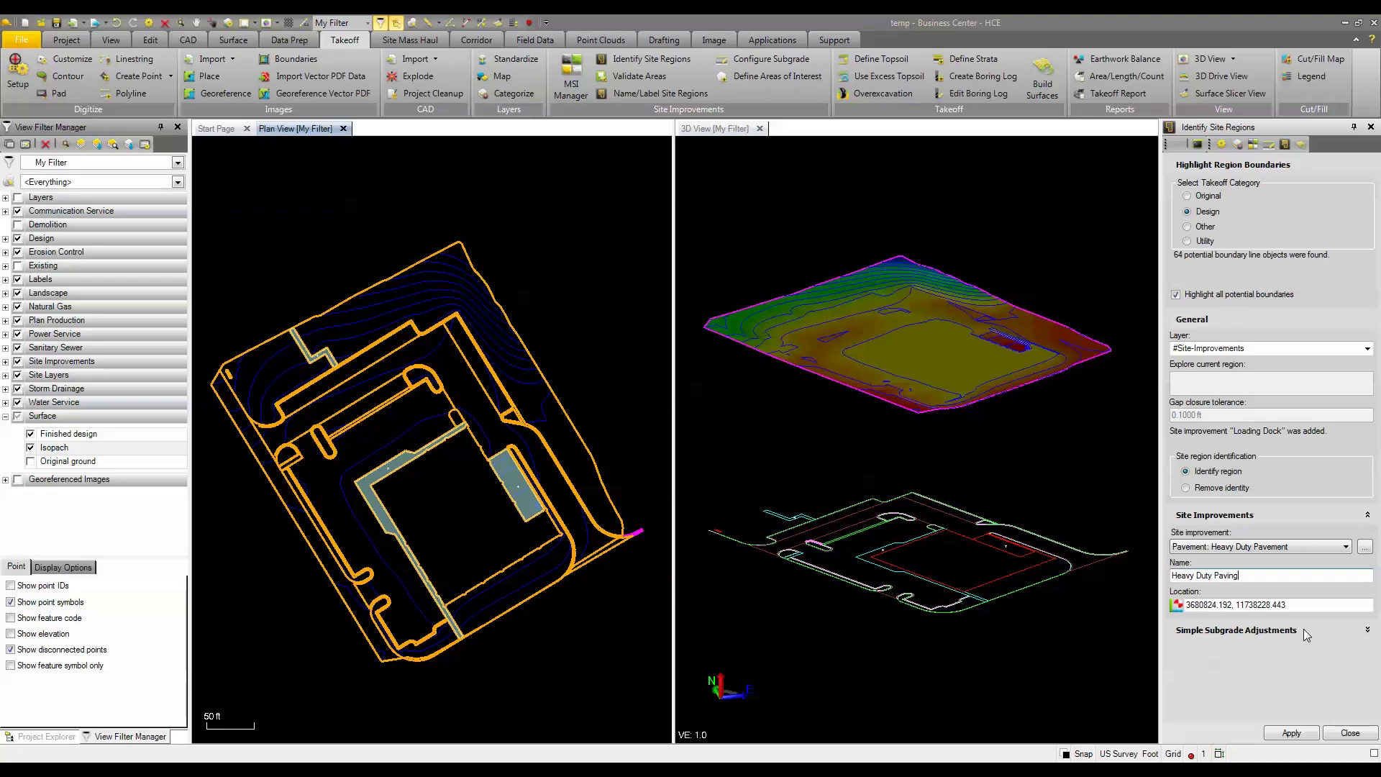
{"action": "key", "text": "Tab"}
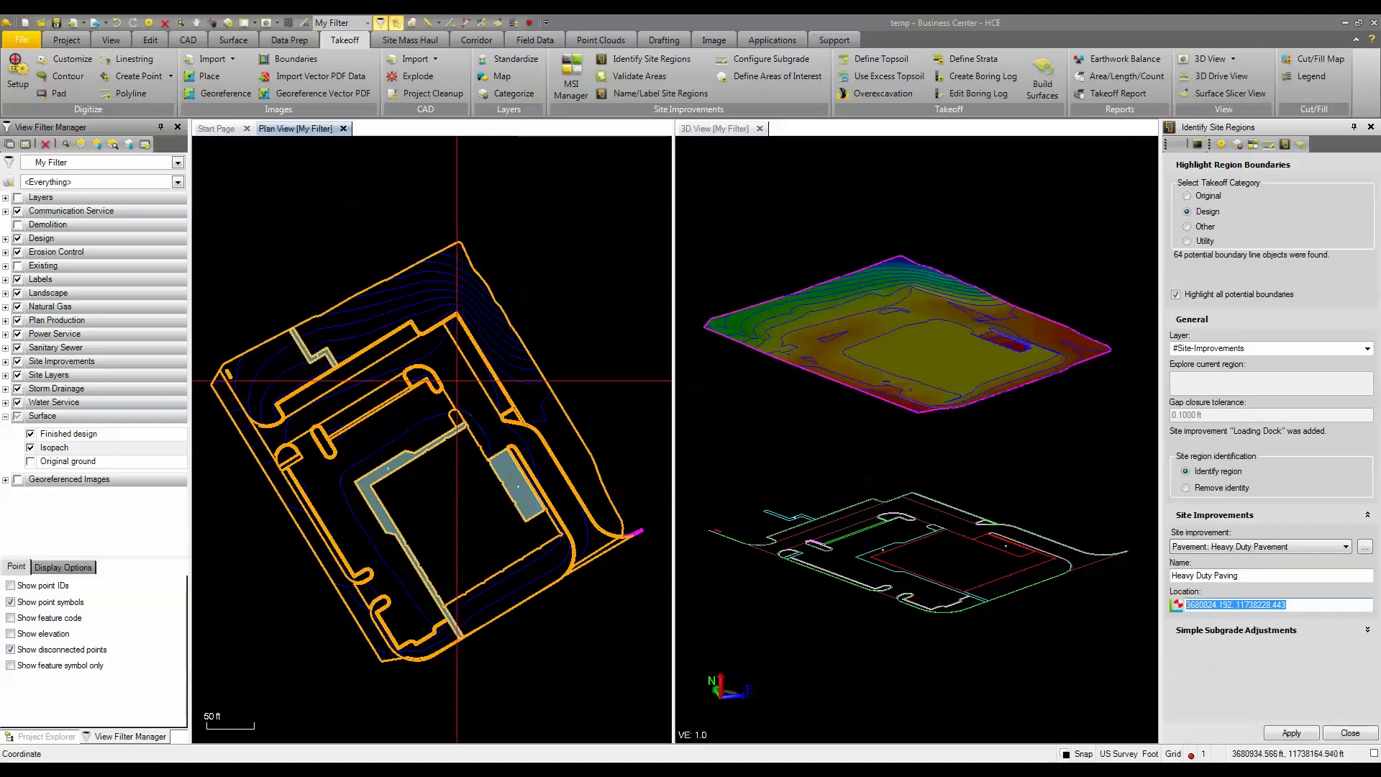
{"action": "left_click", "coordinate": [457, 380]}
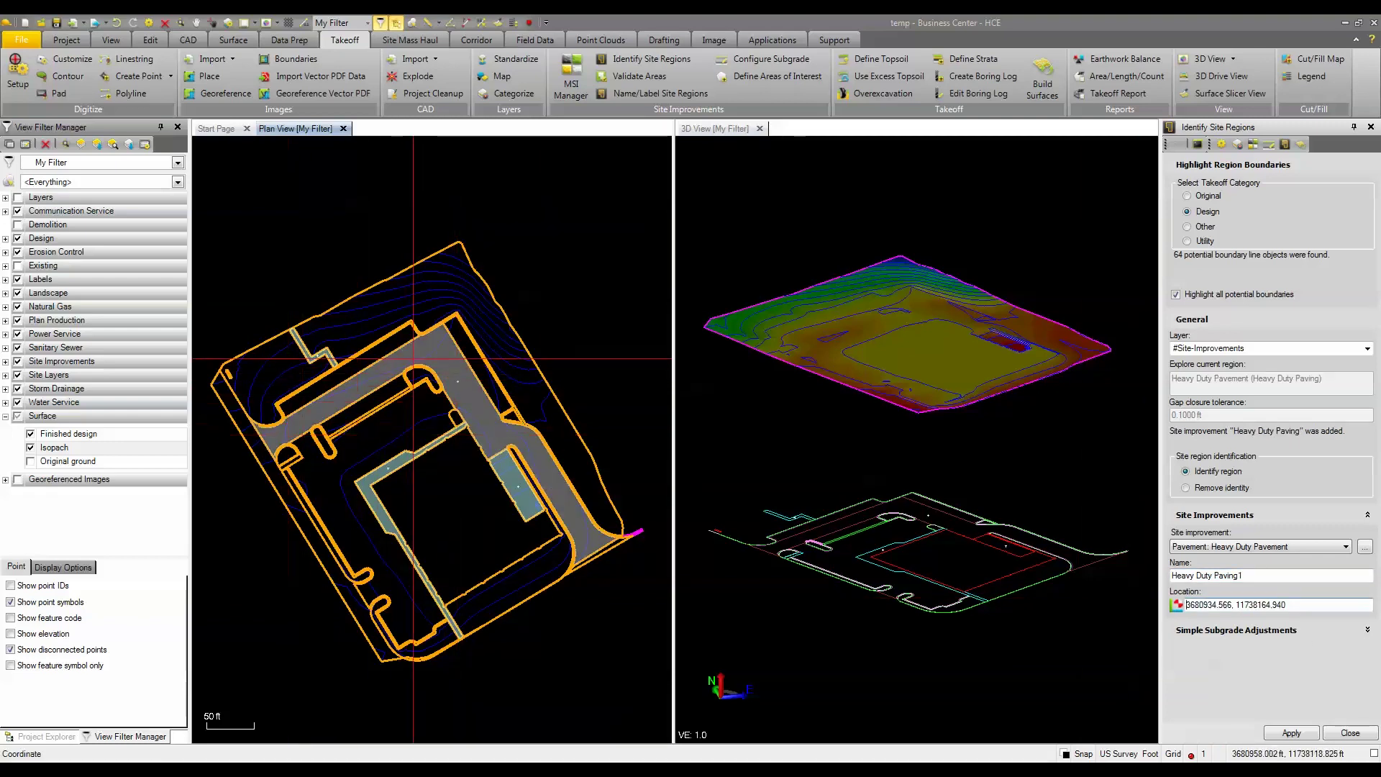
Set the improvement to Pavement: Light Duty Pavement and name the region Light Duty Paving
{"action": "left_click", "coordinate": [1253, 547]}
{"action": "left_click", "coordinate": [1255, 644]}
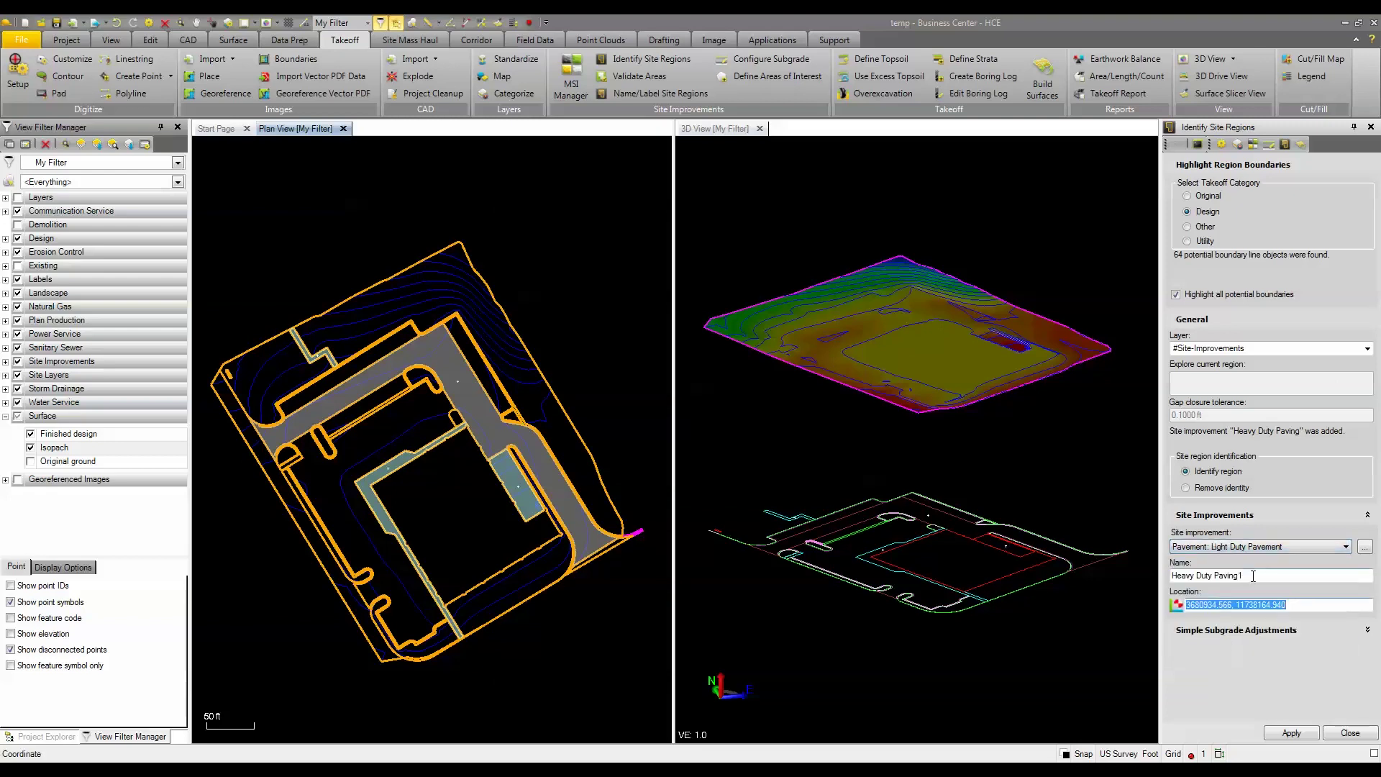
{"action": "left_click_drag", "start_coordinate": [1188, 575], "coordinate": [1106, 581]}
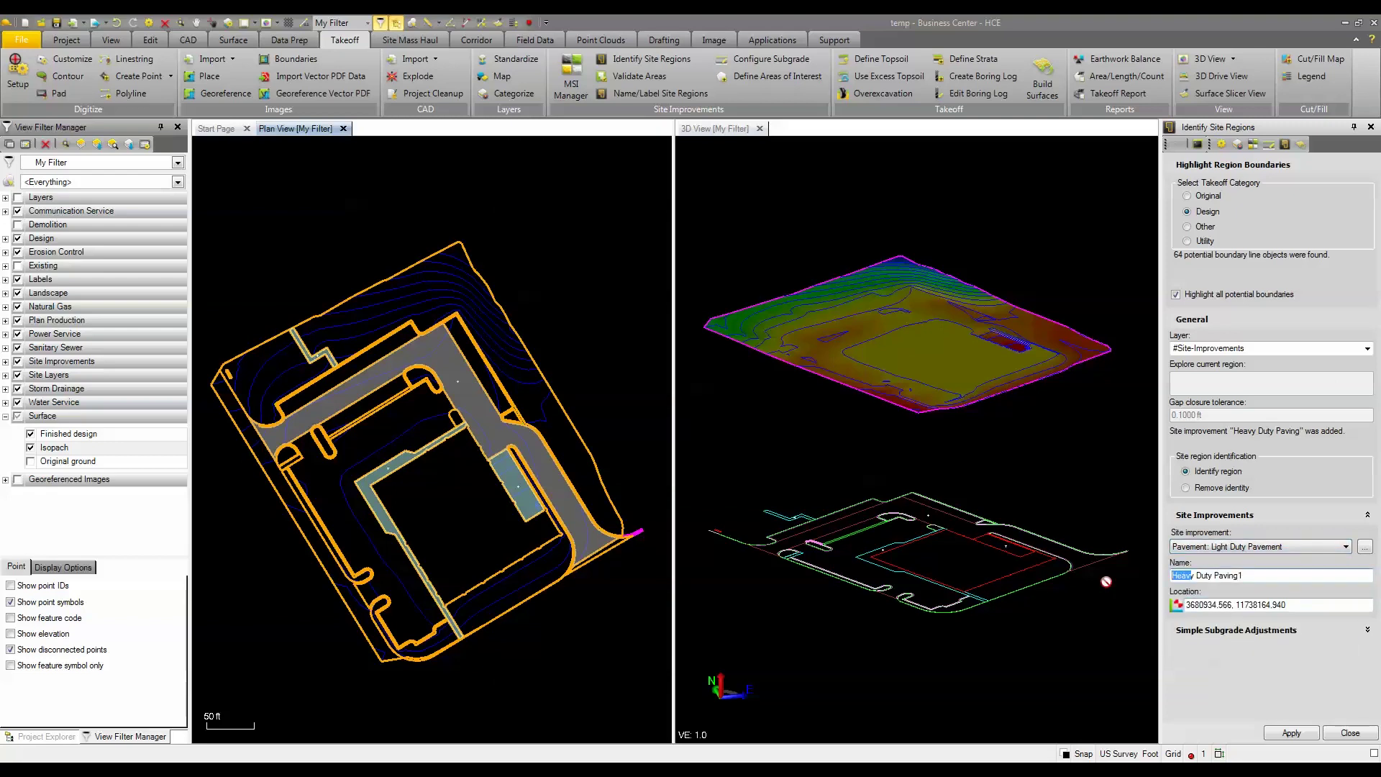
{"action": "type", "text": "Ligh"}
{"action": "key", "text": "Delete"}
Mark four remaining paved areas, including the L-shaped one, as Light Duty Paving regions
{"action": "left_click", "coordinate": [1297, 608]}
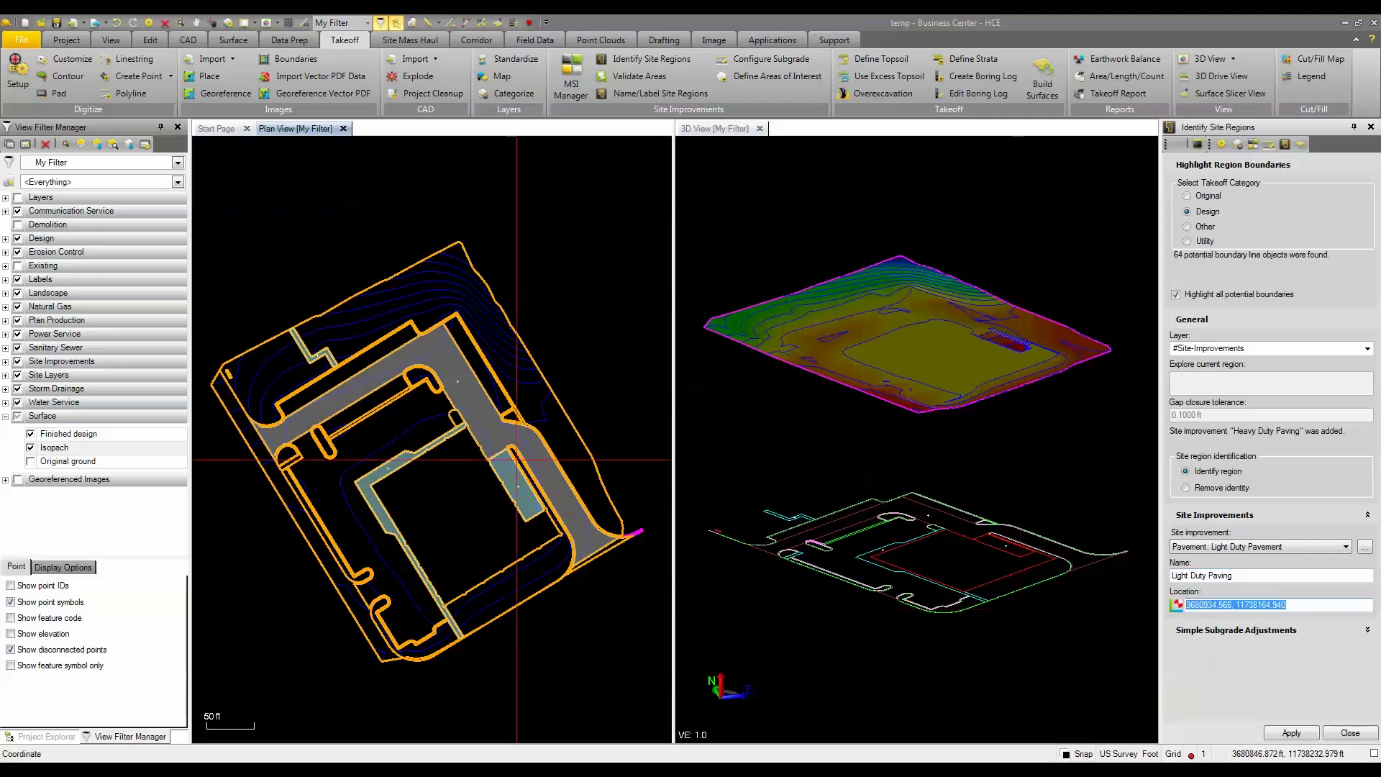
{"action": "left_click", "coordinate": [381, 351]}
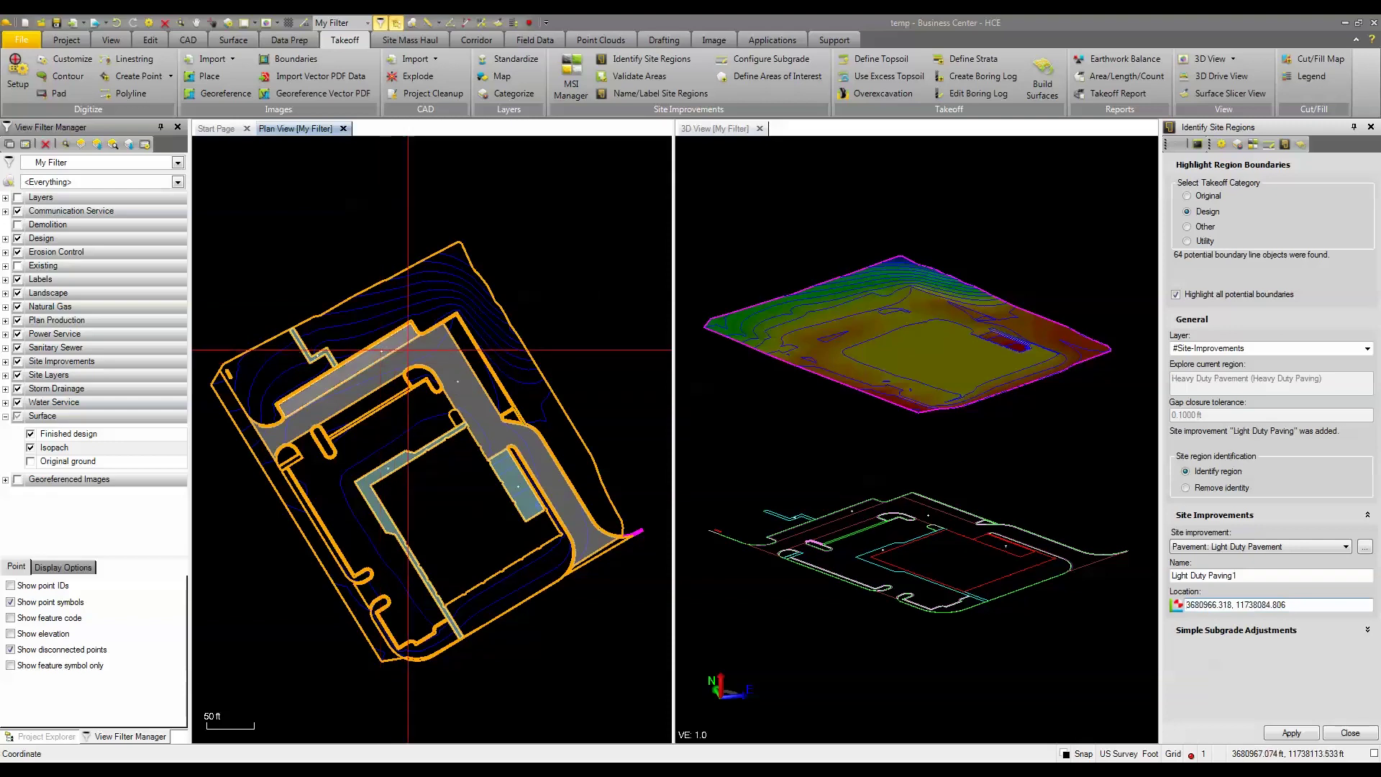
{"action": "left_click", "coordinate": [468, 349]}
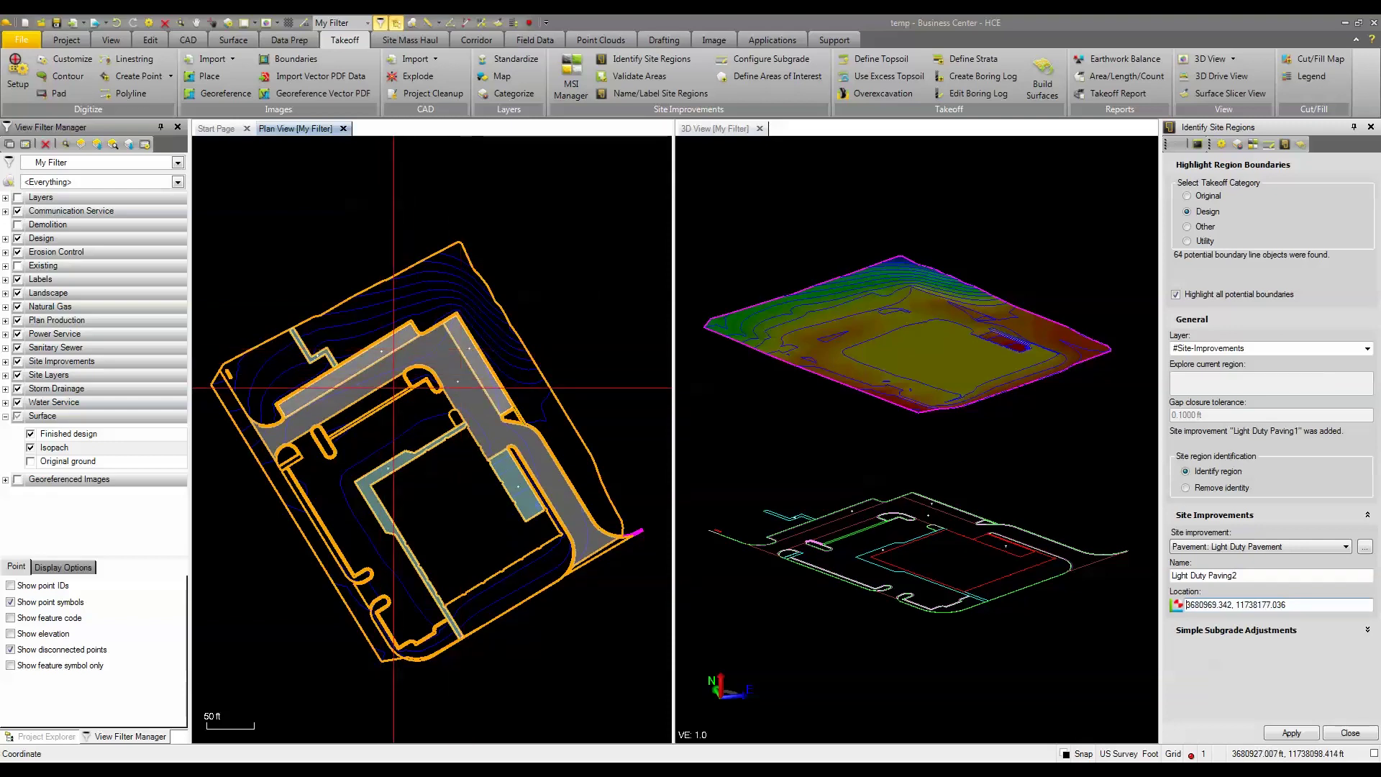
{"action": "left_click", "coordinate": [443, 428]}
{"action": "left_click", "coordinate": [409, 419]}
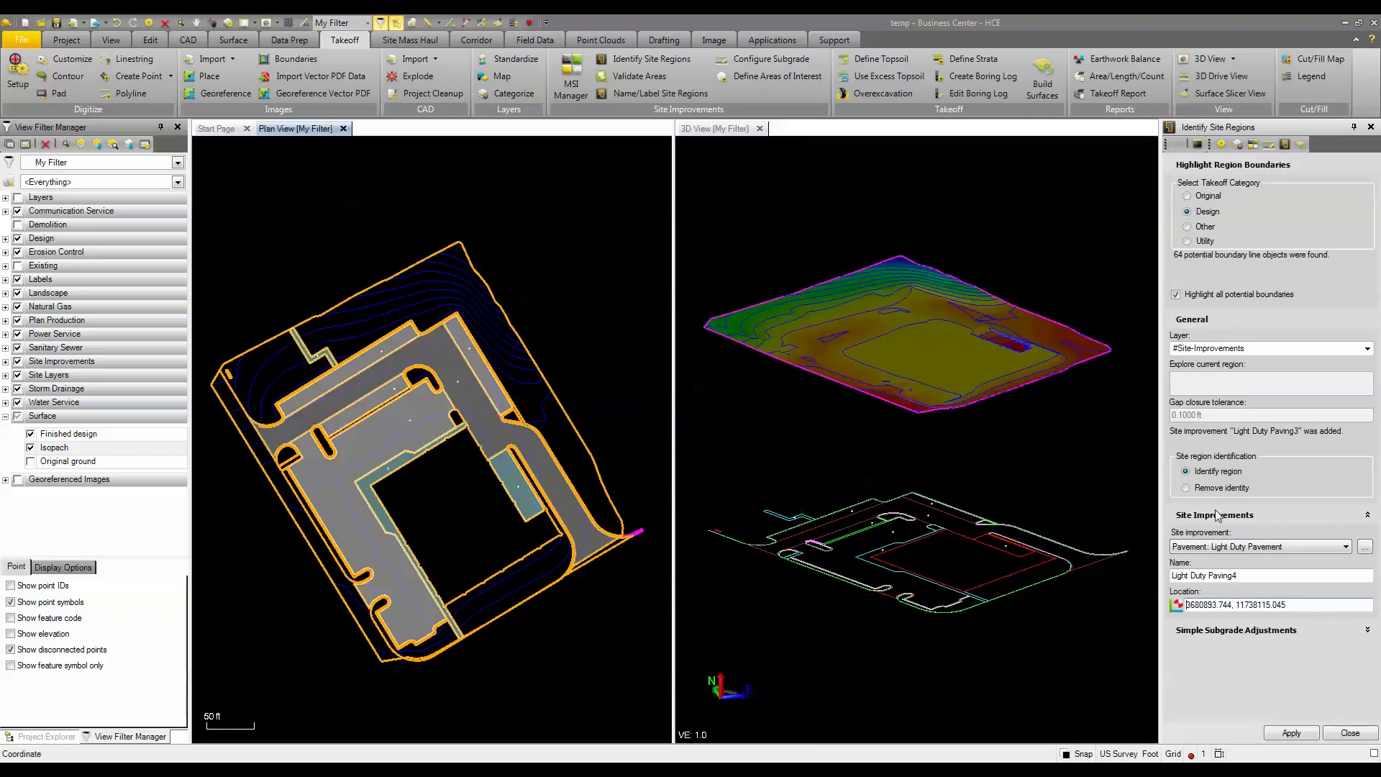
Set the improvement to Pavement: Valley Gutter and name the region Valley Gutter
{"action": "left_click", "coordinate": [1252, 548]}
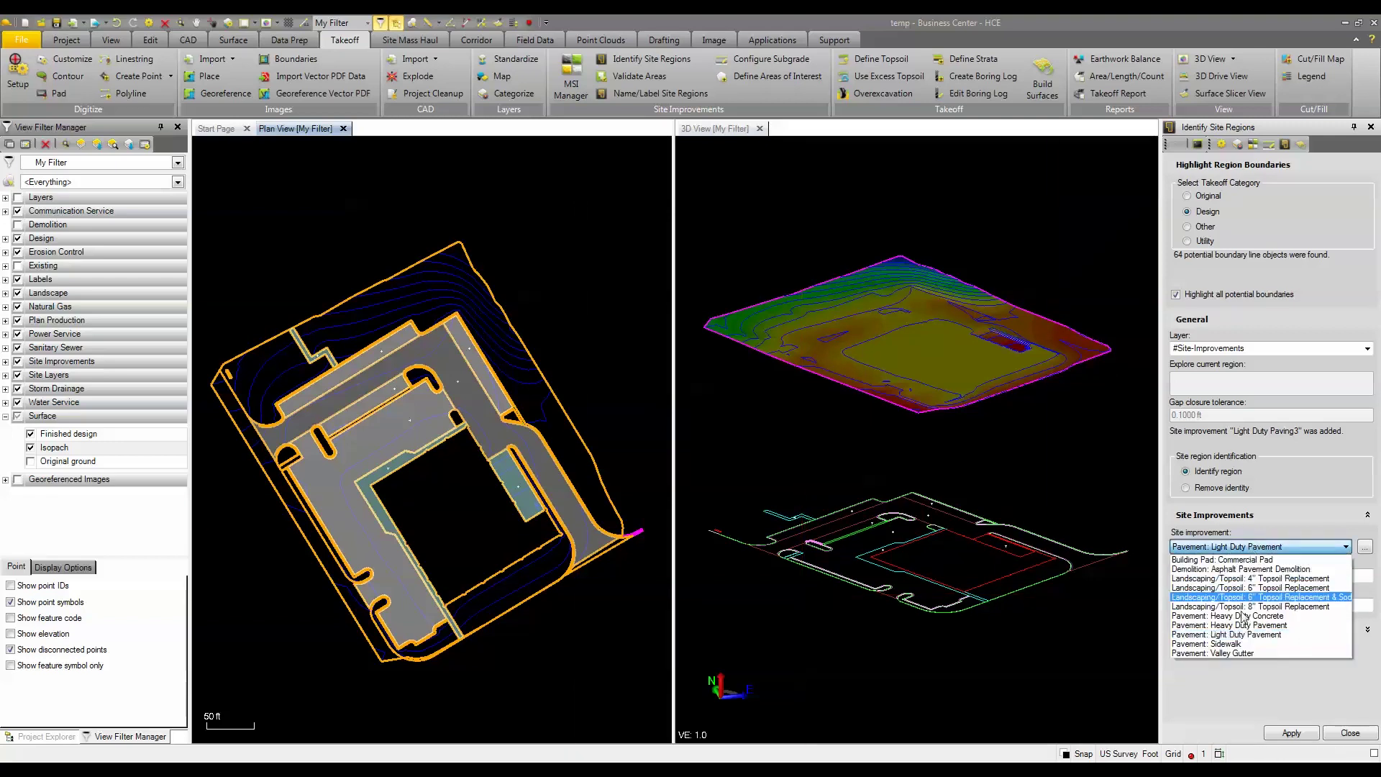
{"action": "left_click", "coordinate": [1232, 654]}
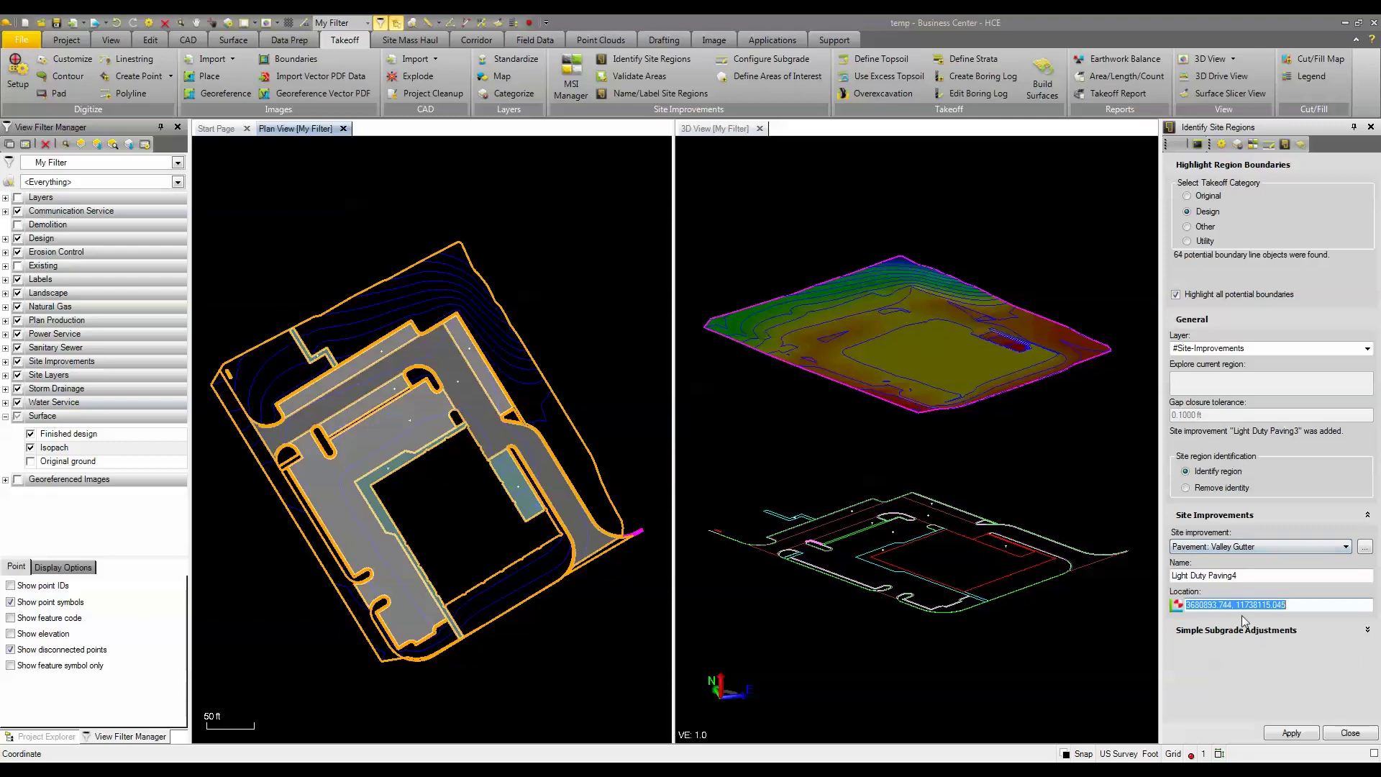
{"action": "left_click", "coordinate": [1247, 578]}
{"action": "type", "text": "Valley Gutter"}
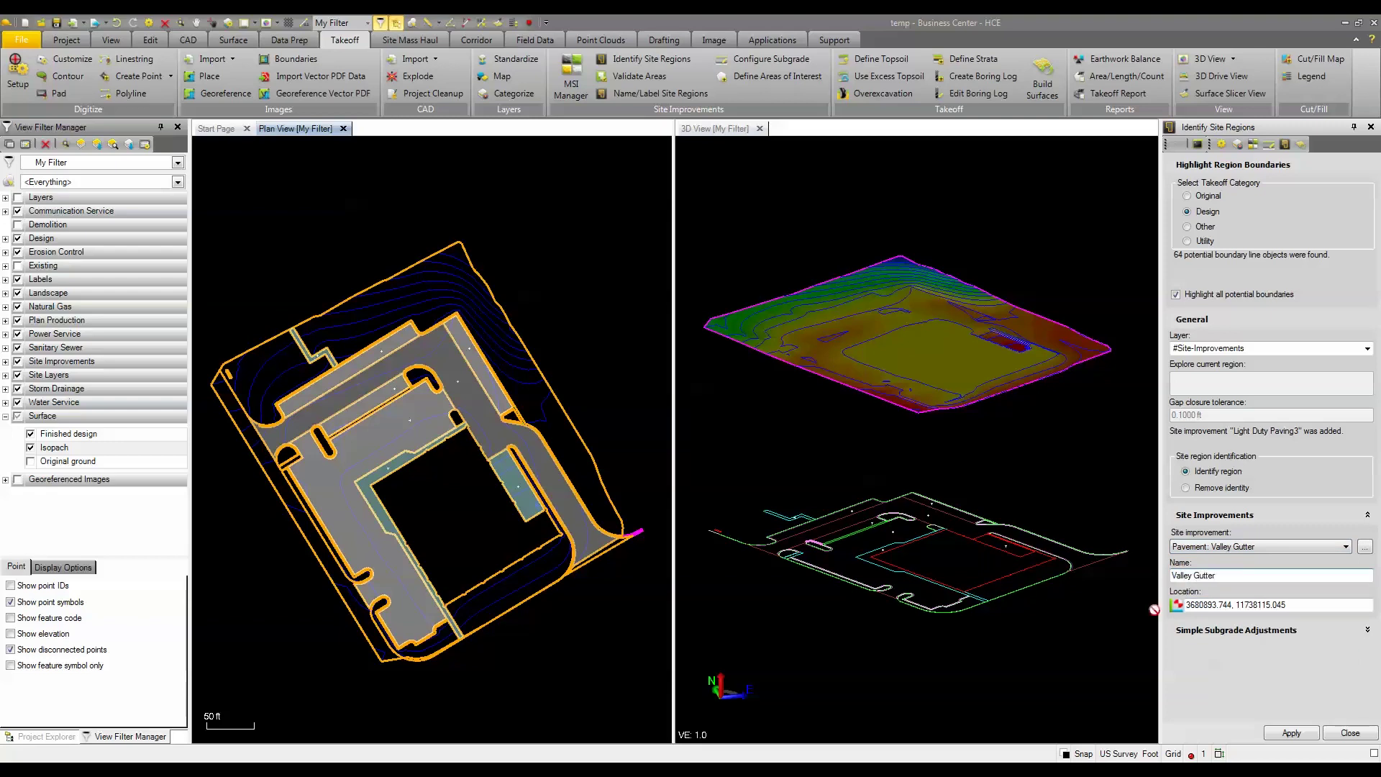
Add the gutter band as a Valley Gutter region and orbit the 3D view top-down
{"action": "left_click", "coordinate": [1215, 604]}
{"action": "scroll", "coordinate": [379, 411], "scroll_direction": "up", "scroll_amount": 5}
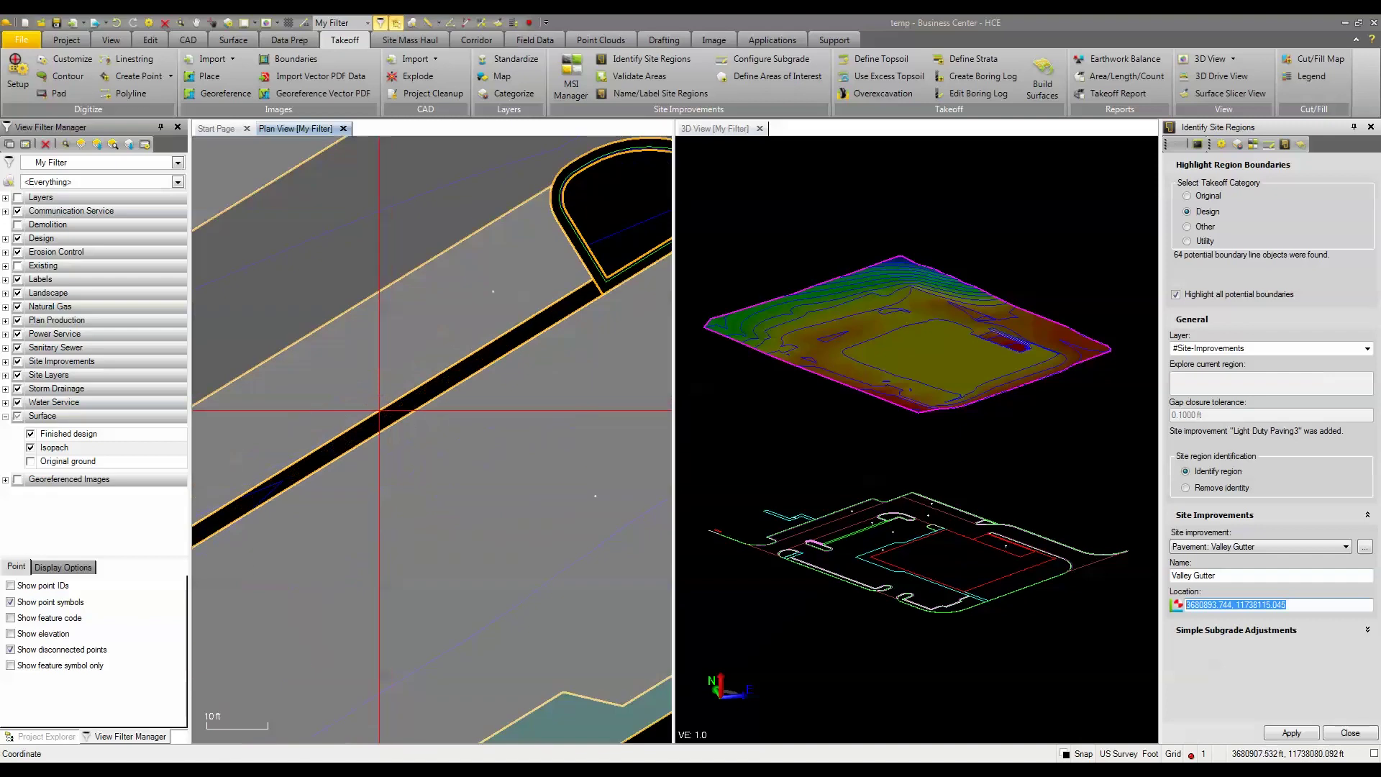
{"action": "left_click", "coordinate": [389, 407]}
{"action": "scroll", "coordinate": [412, 501], "scroll_direction": "down", "scroll_amount": 5}
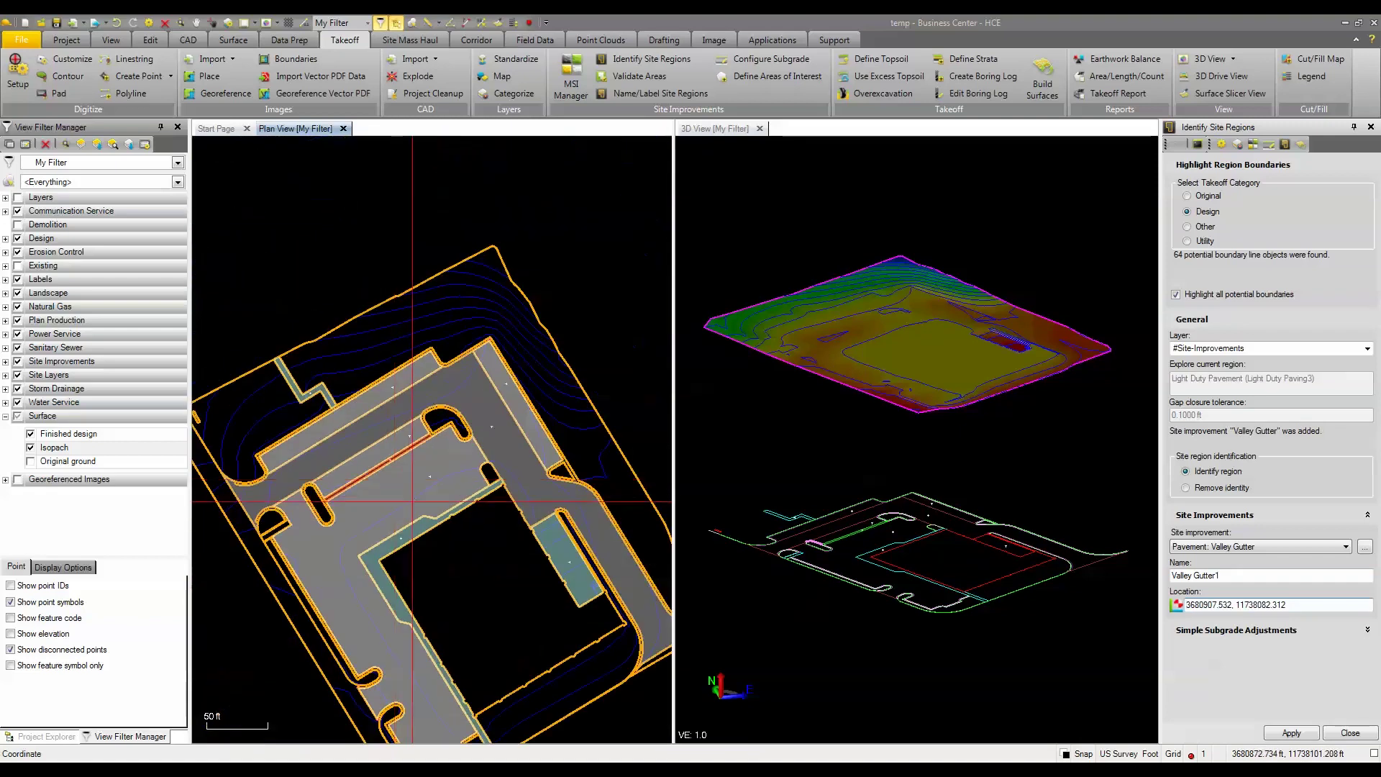
{"action": "scroll", "coordinate": [412, 501], "scroll_direction": "down", "scroll_amount": 2}
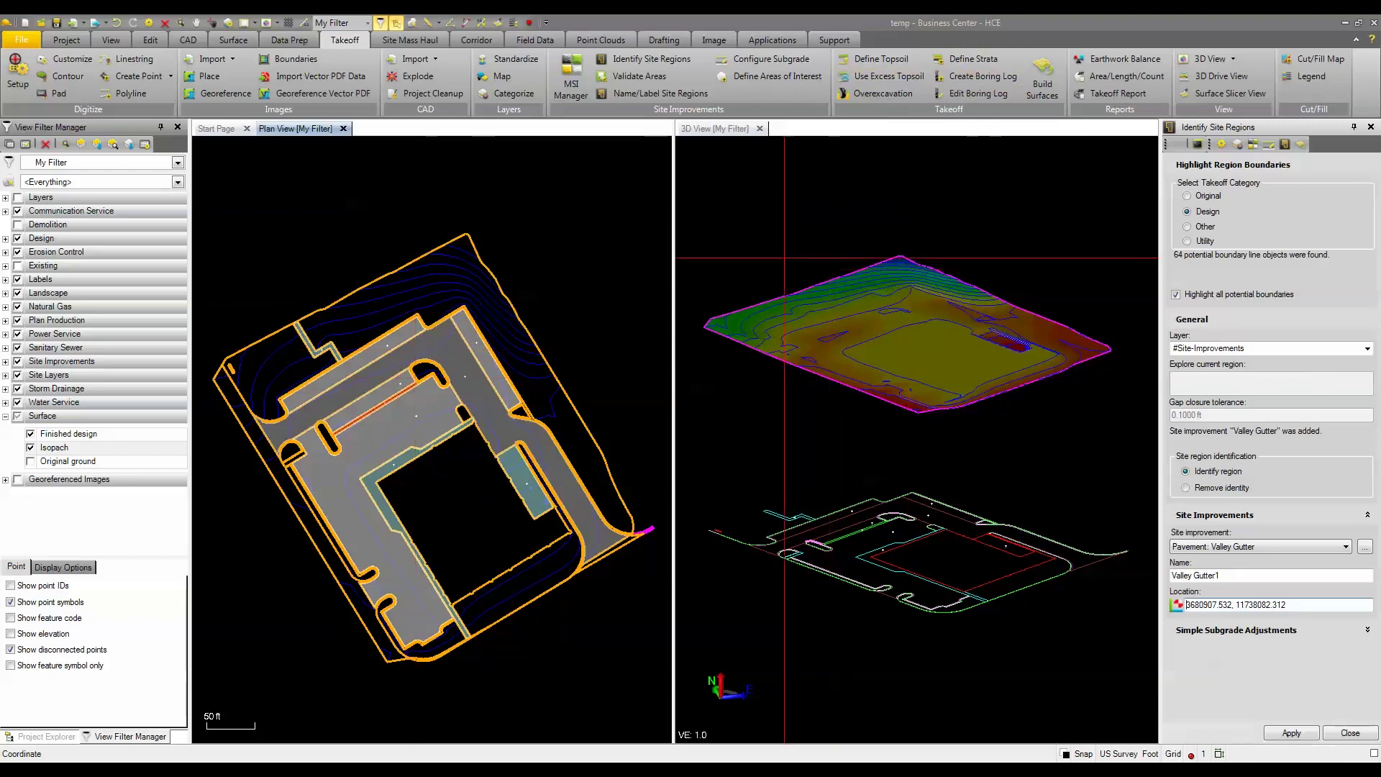
{"action": "left_click_drag", "start_coordinate": [839, 432], "coordinate": [853, 522]}
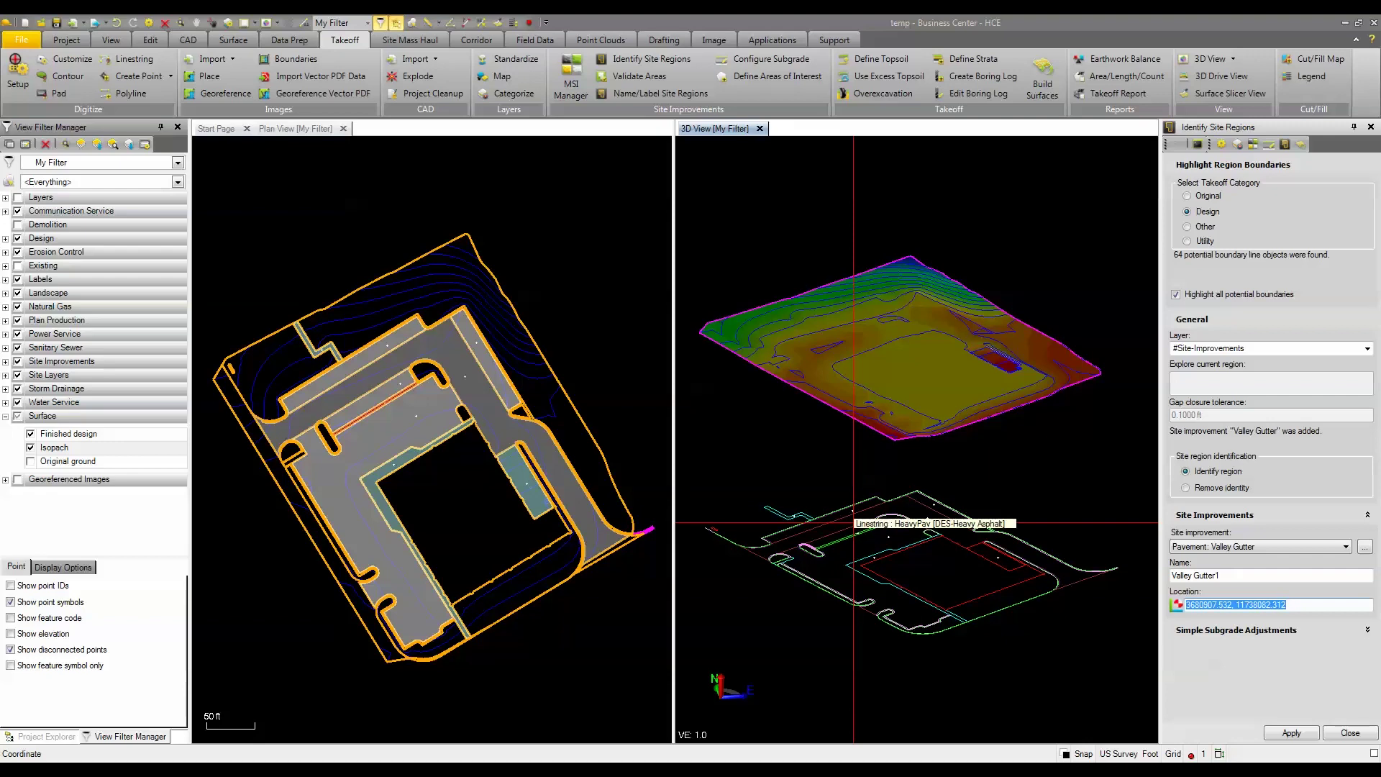
Close Identify Site Regions and run the Takeoff Report with its default report sections
{"action": "left_click", "coordinate": [1348, 732]}
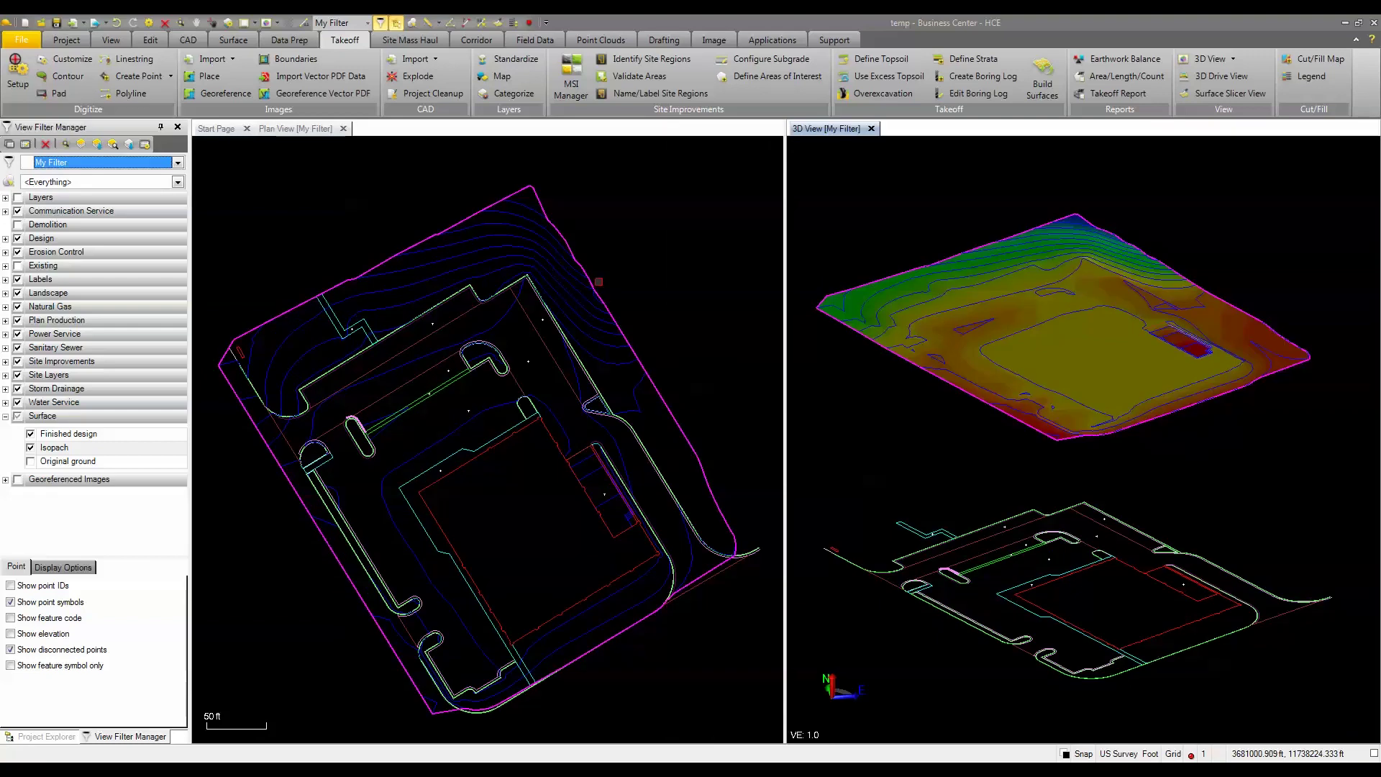
{"action": "left_click", "coordinate": [1139, 97]}
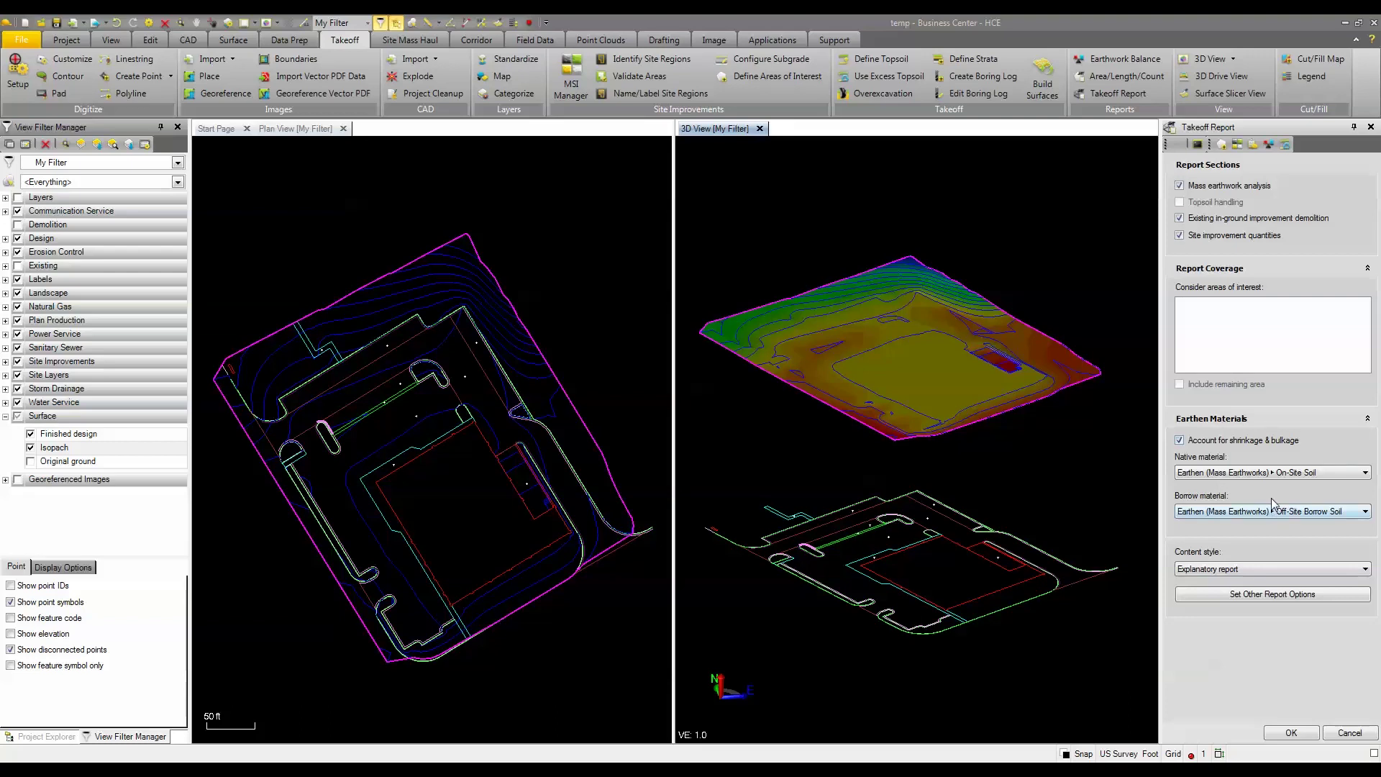
{"action": "left_click", "coordinate": [1292, 732]}
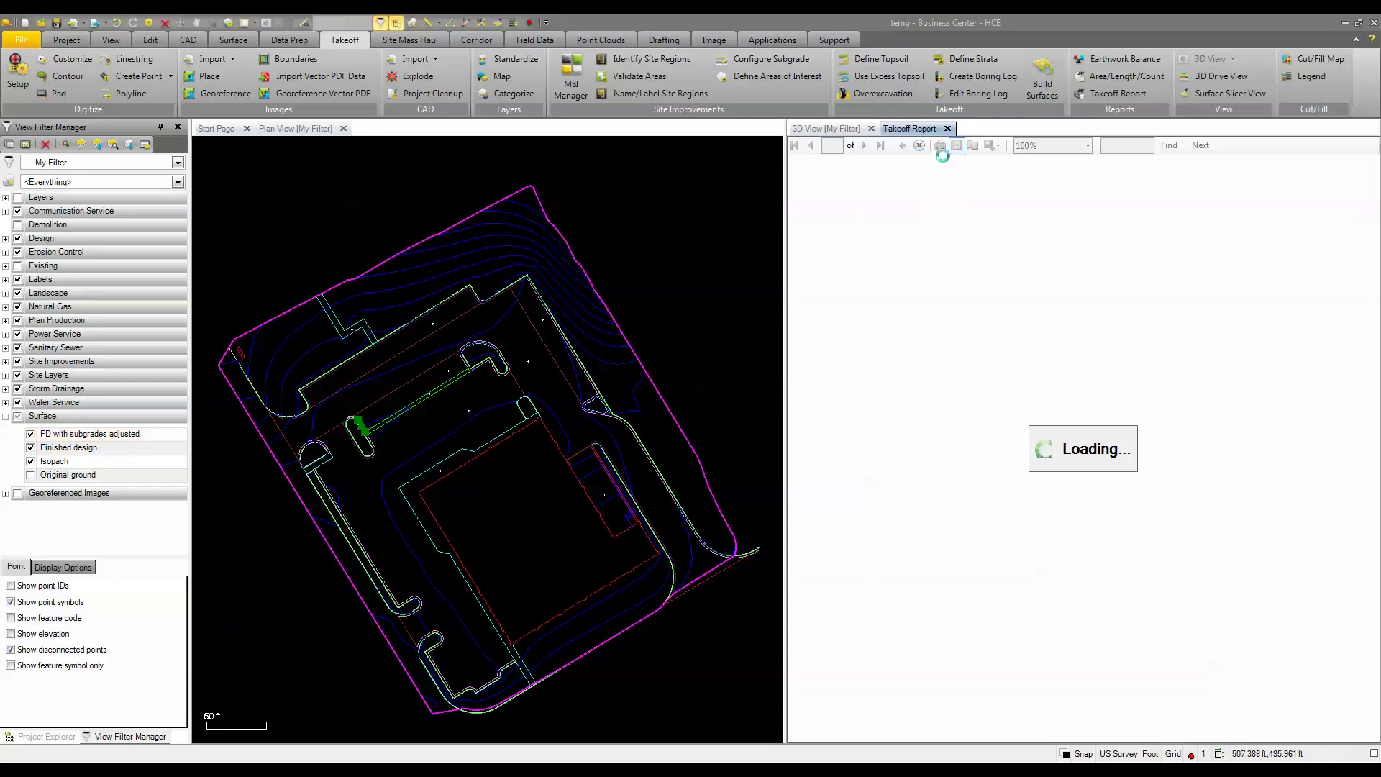
Hide Finished design and Isopach in 3D, inspect the subgrade-adjusted surface, then return to the report
{"action": "left_click", "coordinate": [834, 128]}
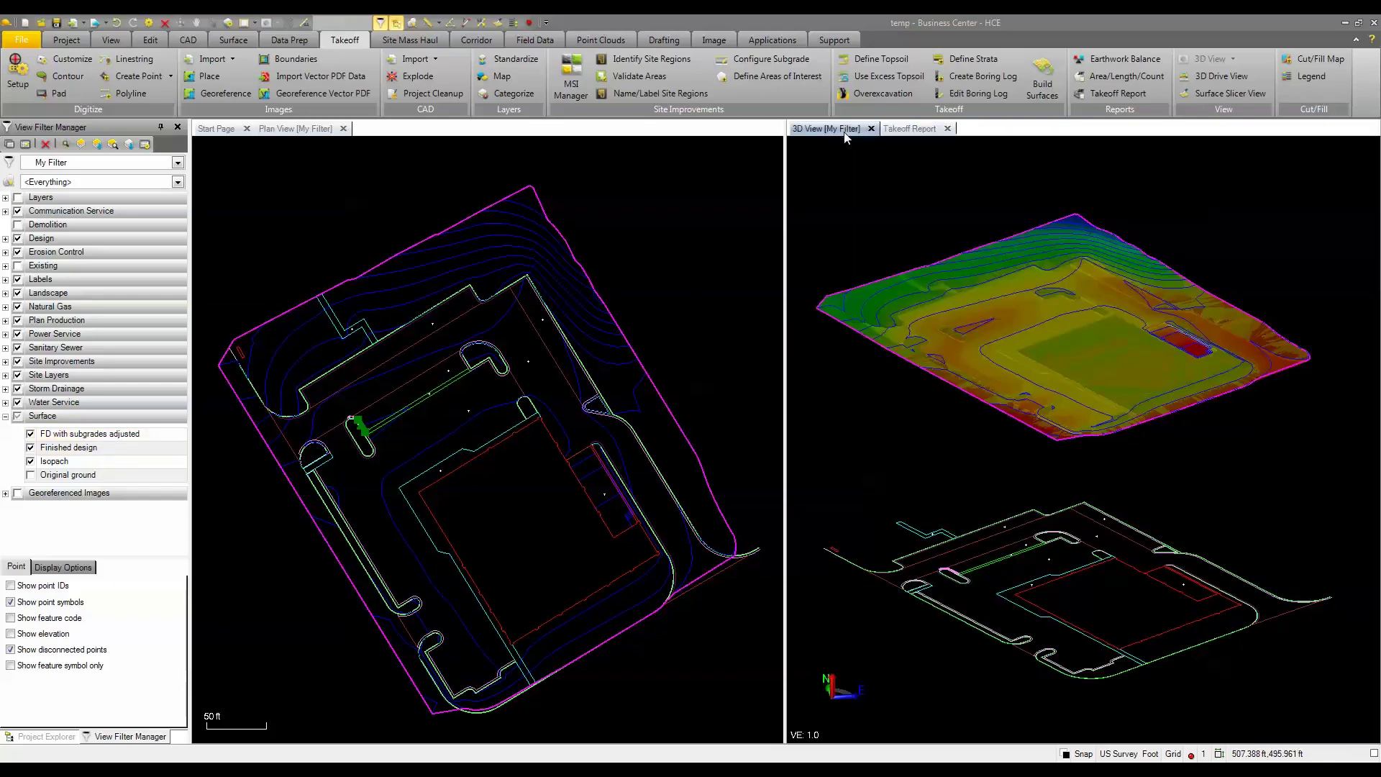
{"action": "left_click", "coordinate": [30, 447]}
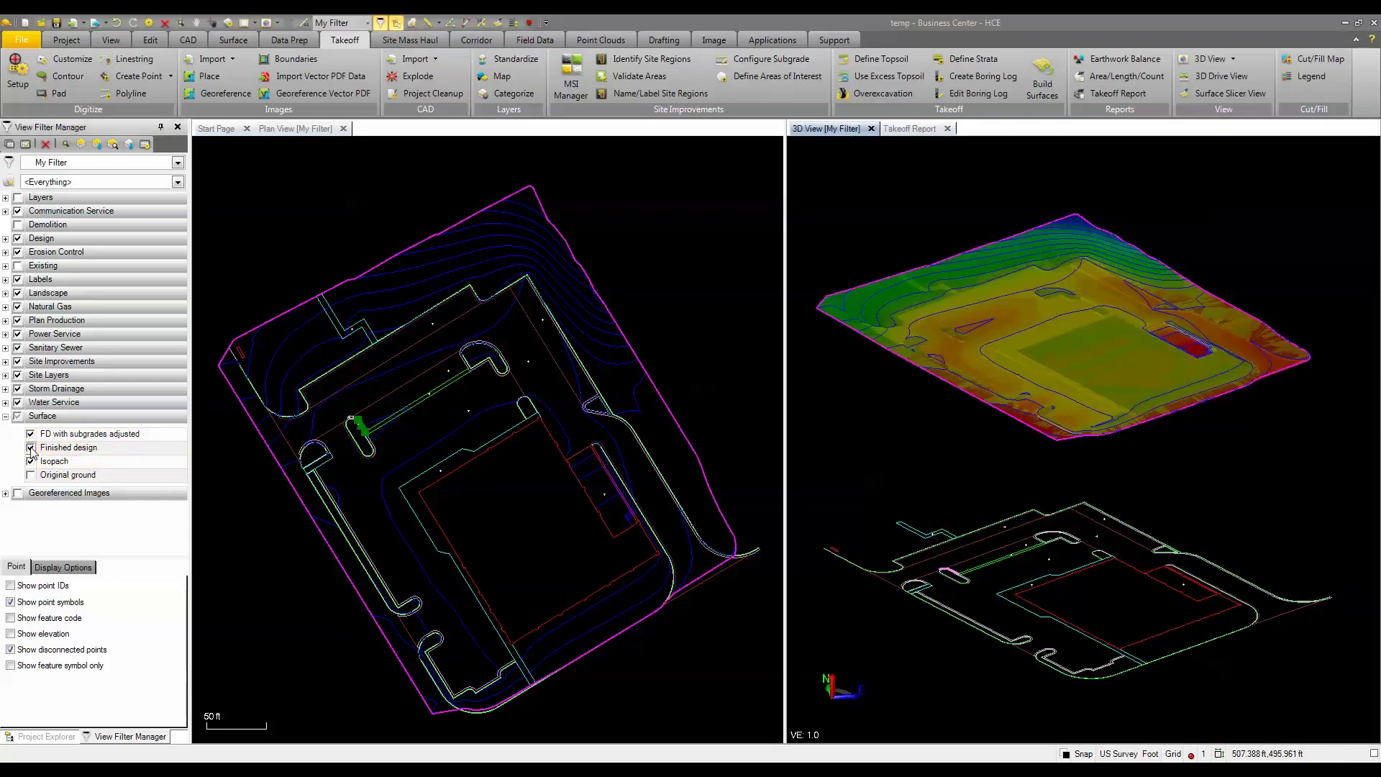
{"action": "left_click", "coordinate": [30, 461]}
{"action": "scroll", "coordinate": [899, 294], "scroll_direction": "up", "scroll_amount": 5}
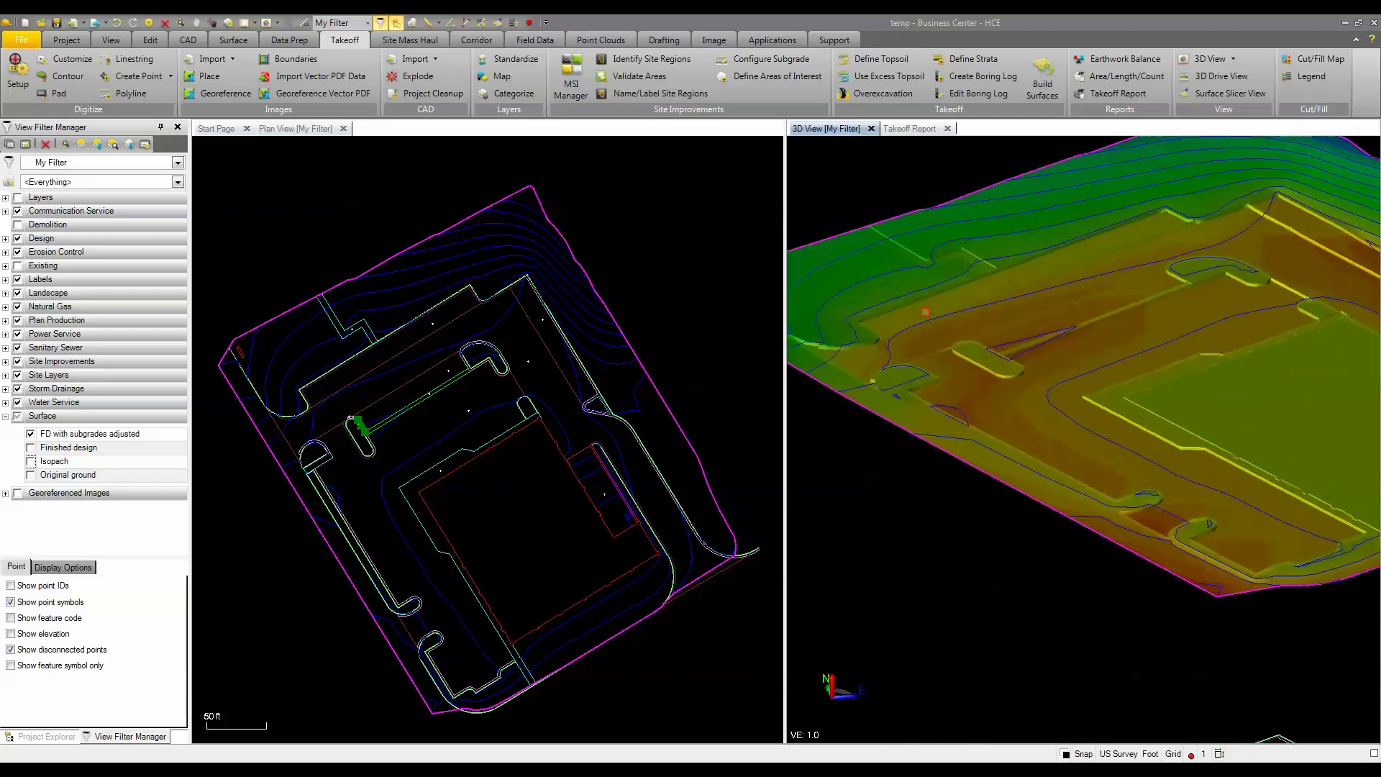
{"action": "scroll", "coordinate": [899, 295], "scroll_direction": "up", "scroll_amount": 3}
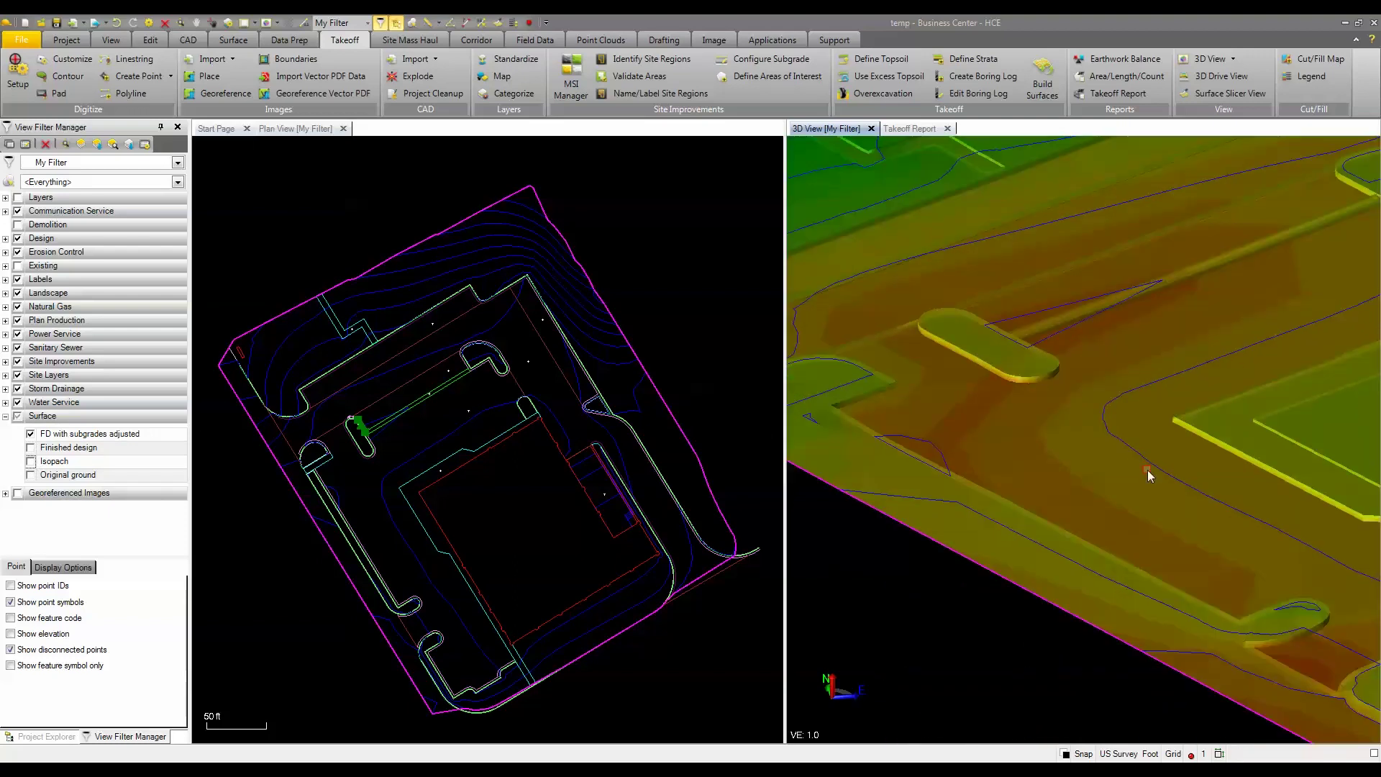
{"action": "scroll", "coordinate": [1055, 412], "scroll_direction": "down", "scroll_amount": 1}
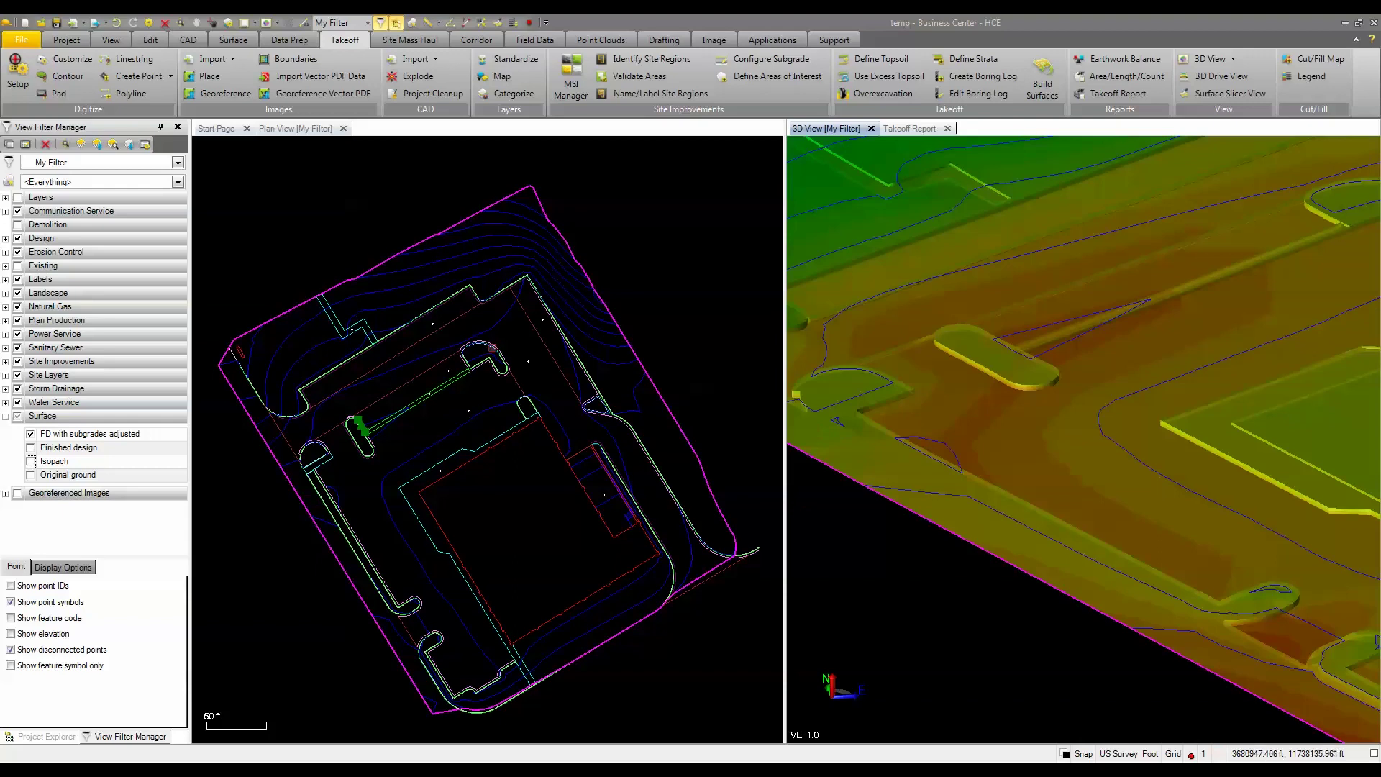
{"action": "scroll", "coordinate": [1076, 449], "scroll_direction": "down", "scroll_amount": 2}
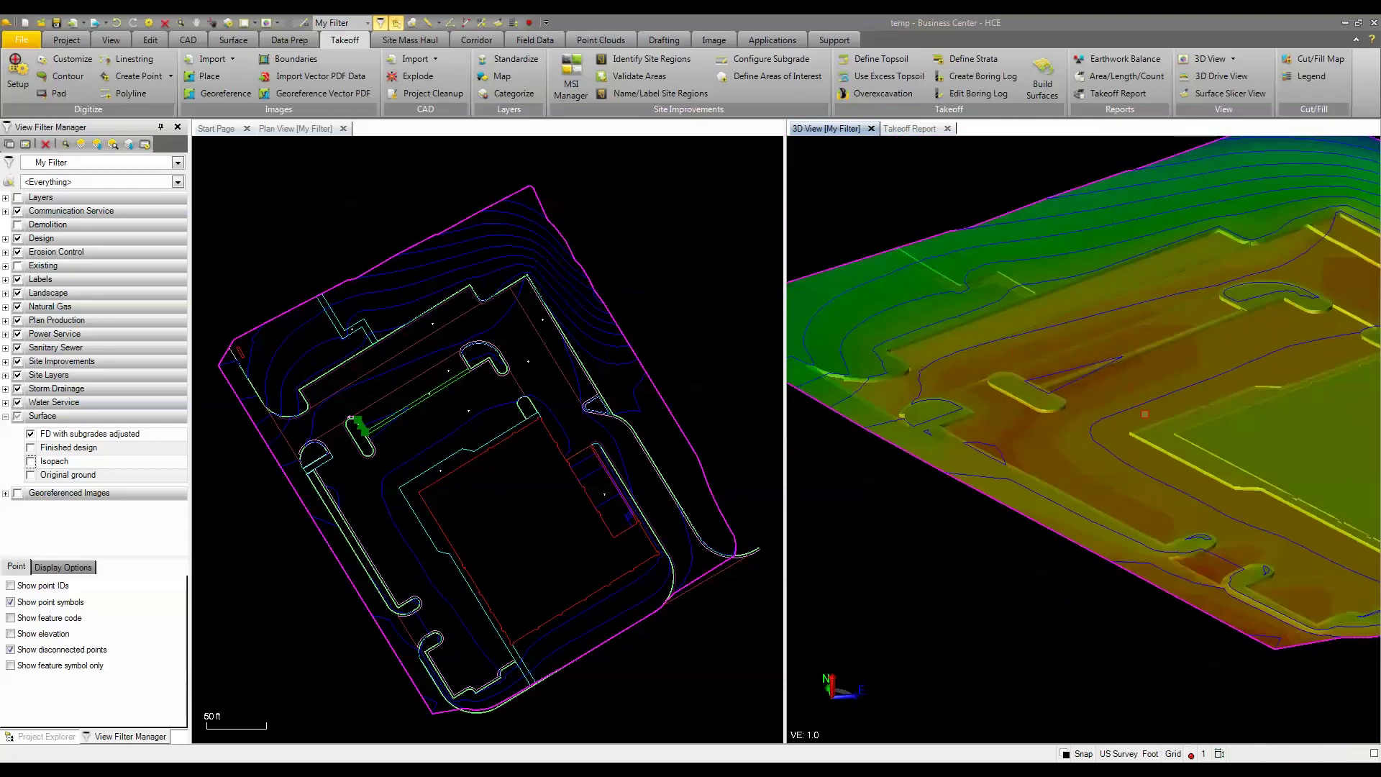
{"action": "scroll", "coordinate": [1064, 325], "scroll_direction": "up", "scroll_amount": 2}
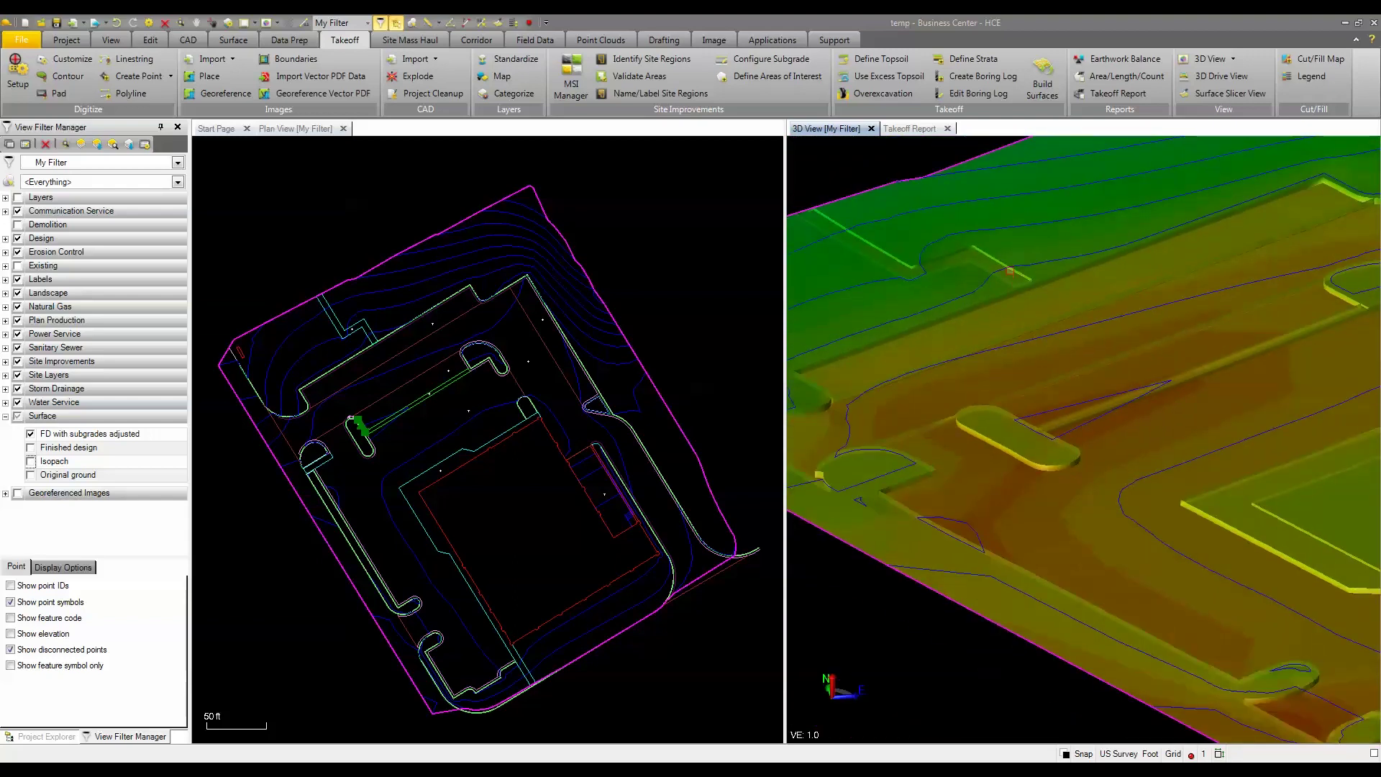
{"action": "scroll", "coordinate": [1054, 469], "scroll_direction": "down", "scroll_amount": 2}
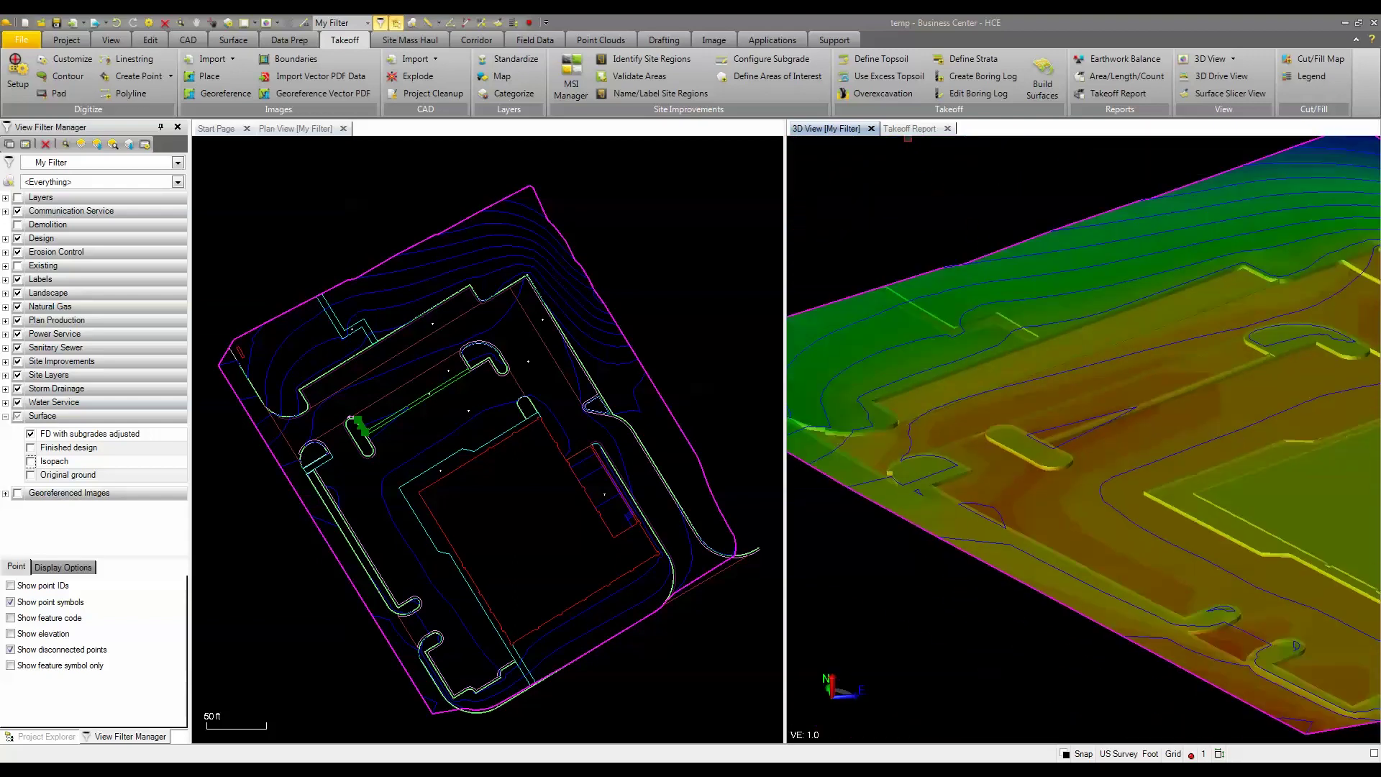
{"action": "left_click", "coordinate": [910, 128]}
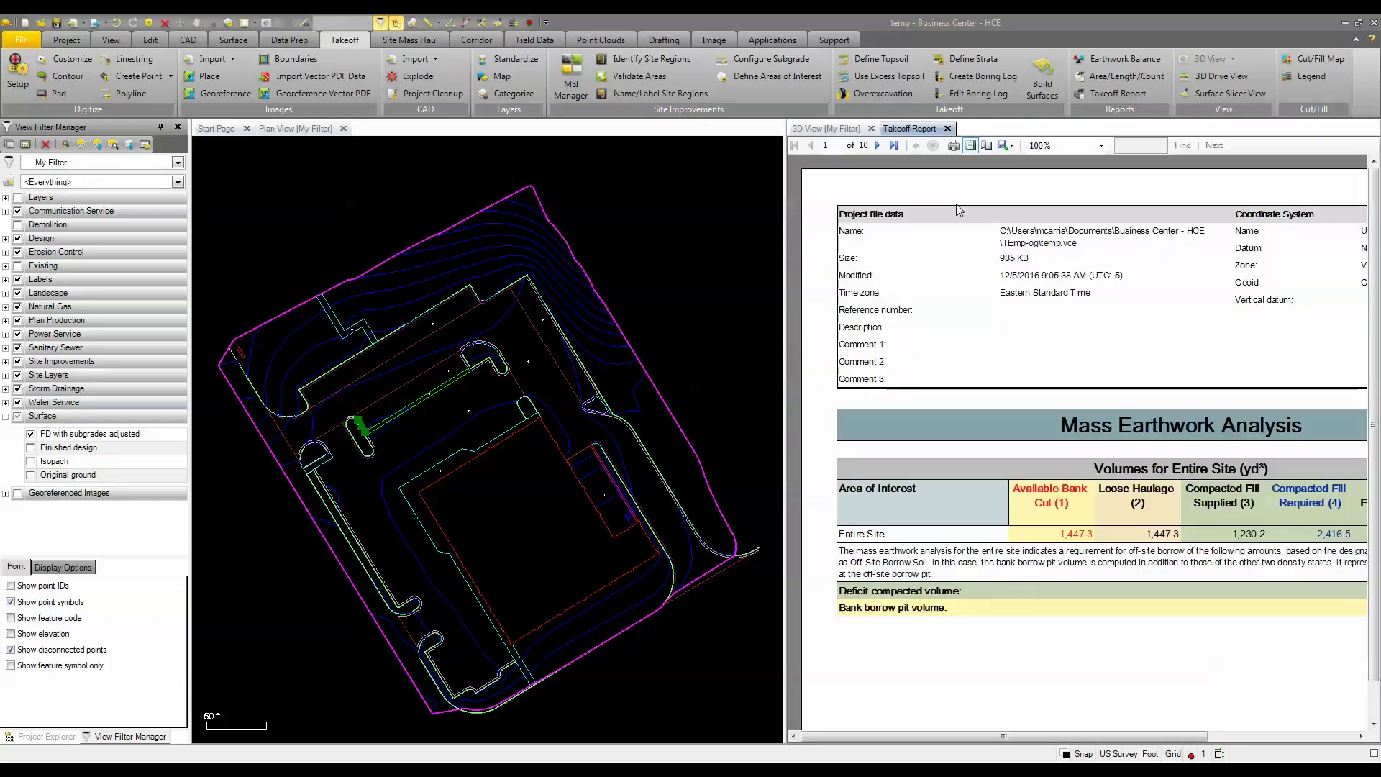
Float the Takeoff Report pane into its own window from the View ribbon
{"action": "left_click", "coordinate": [112, 44]}
{"action": "left_click", "coordinate": [1360, 76]}
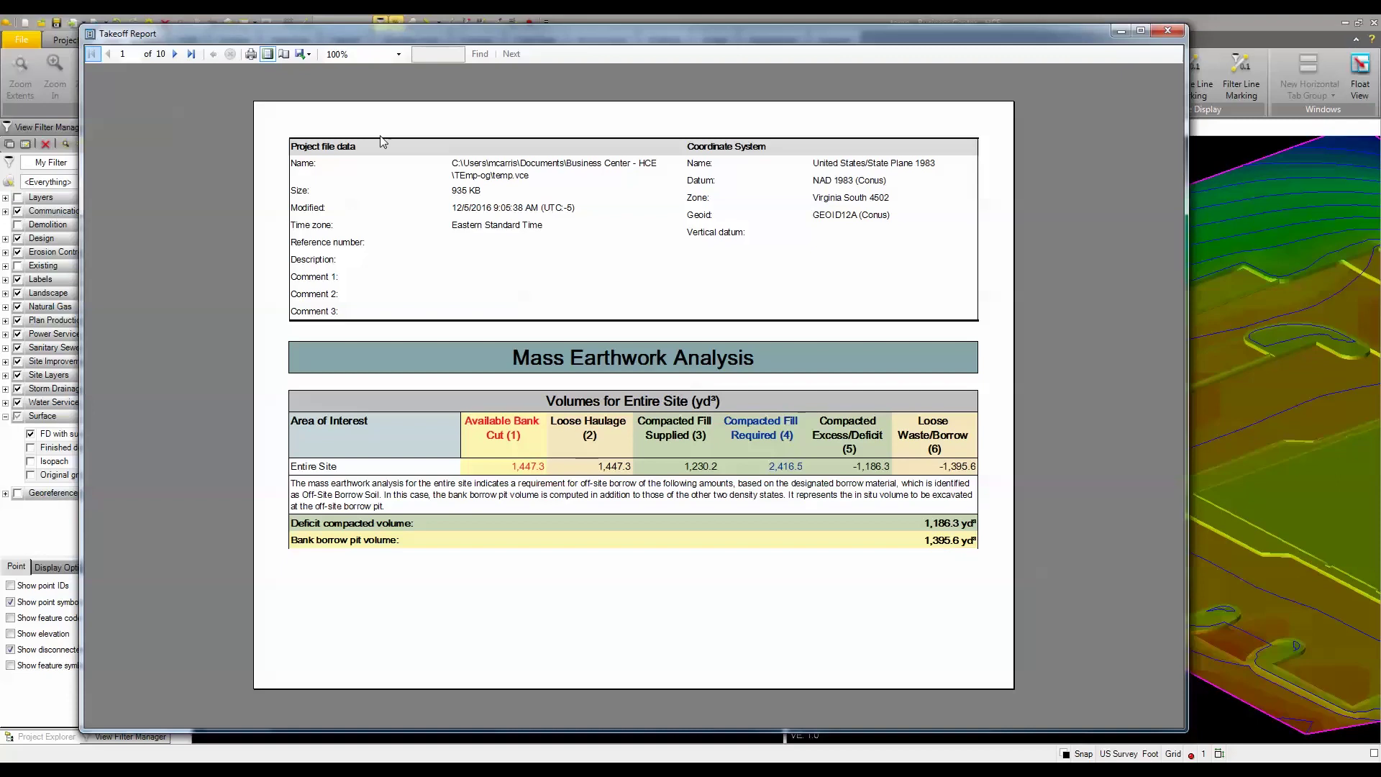
Page through the report to page 10 of 10, the Material Quantity Summary
{"action": "left_click", "coordinate": [176, 54]}
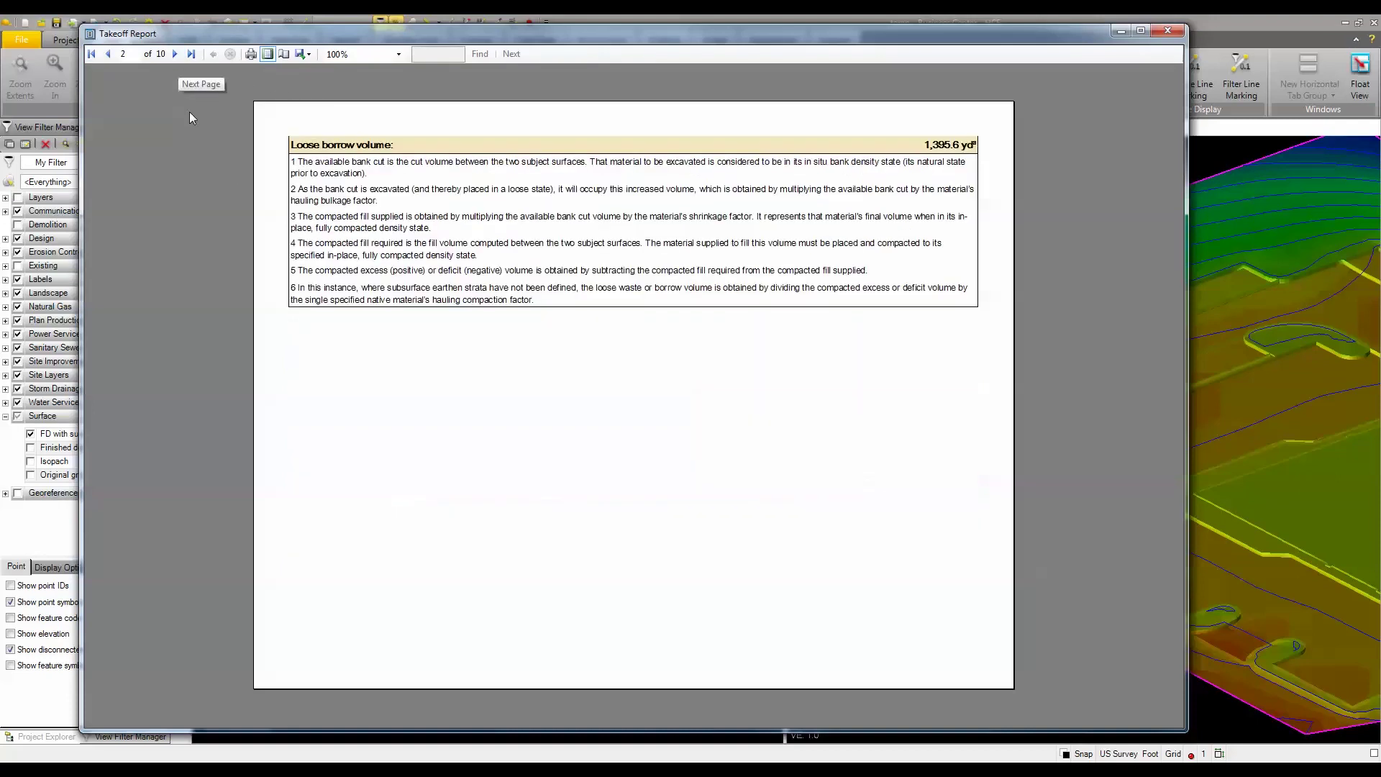
{"action": "left_click", "coordinate": [175, 54]}
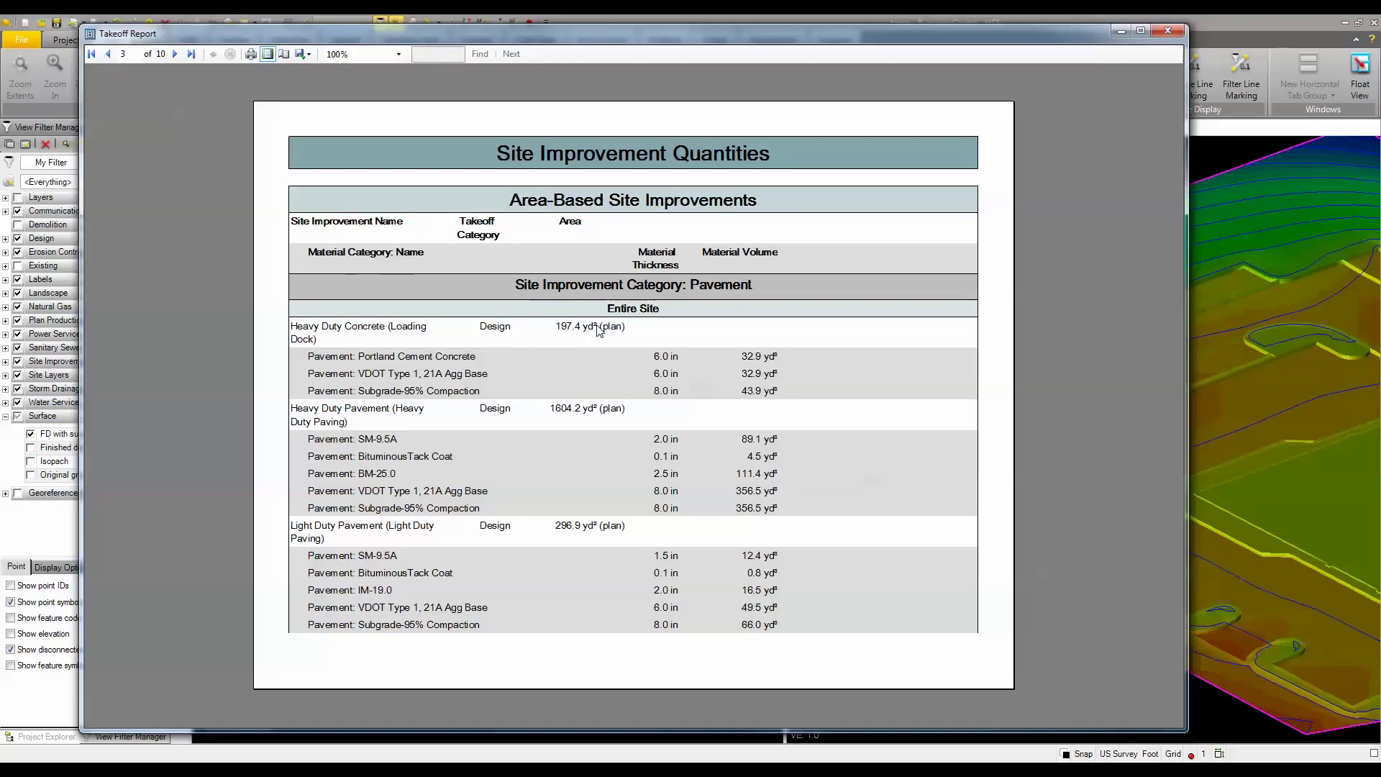
{"action": "left_click", "coordinate": [170, 57]}
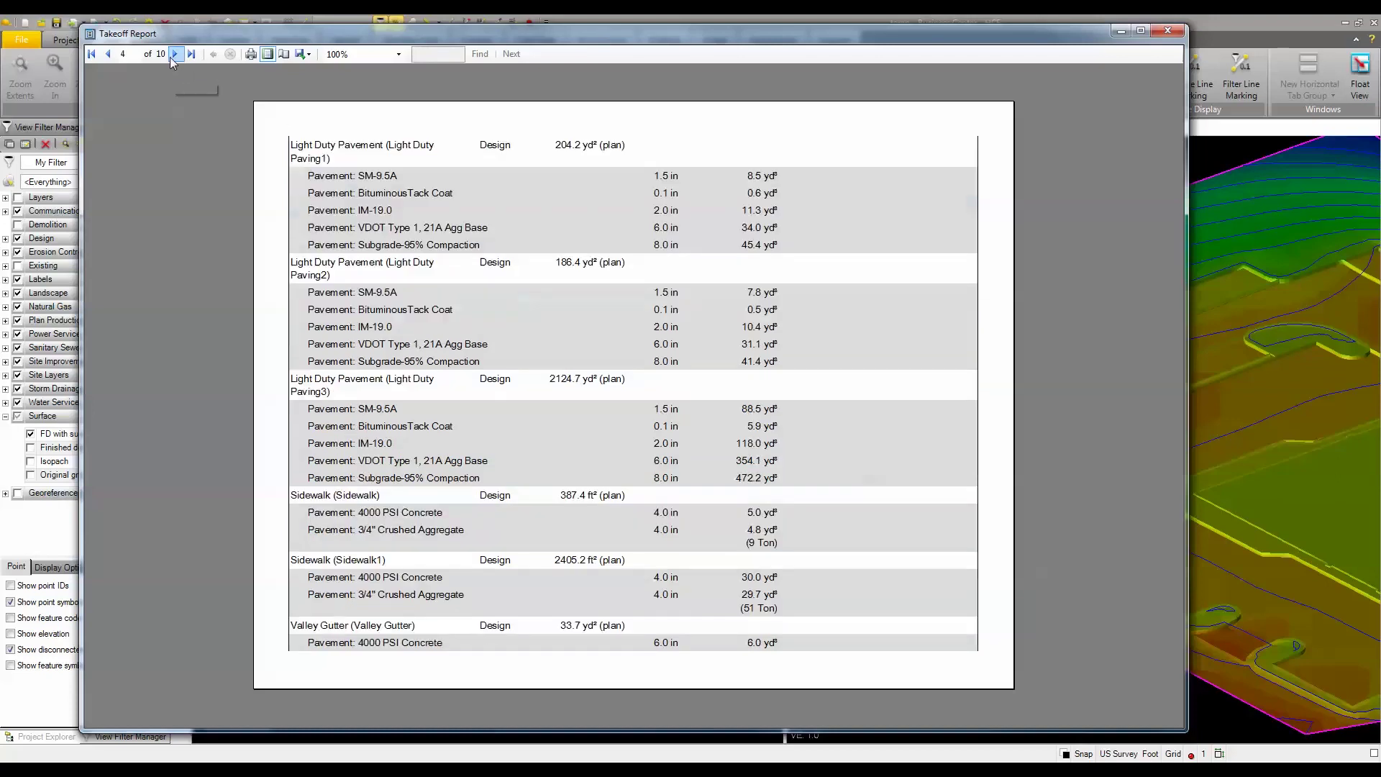
{"action": "left_click", "coordinate": [170, 57]}
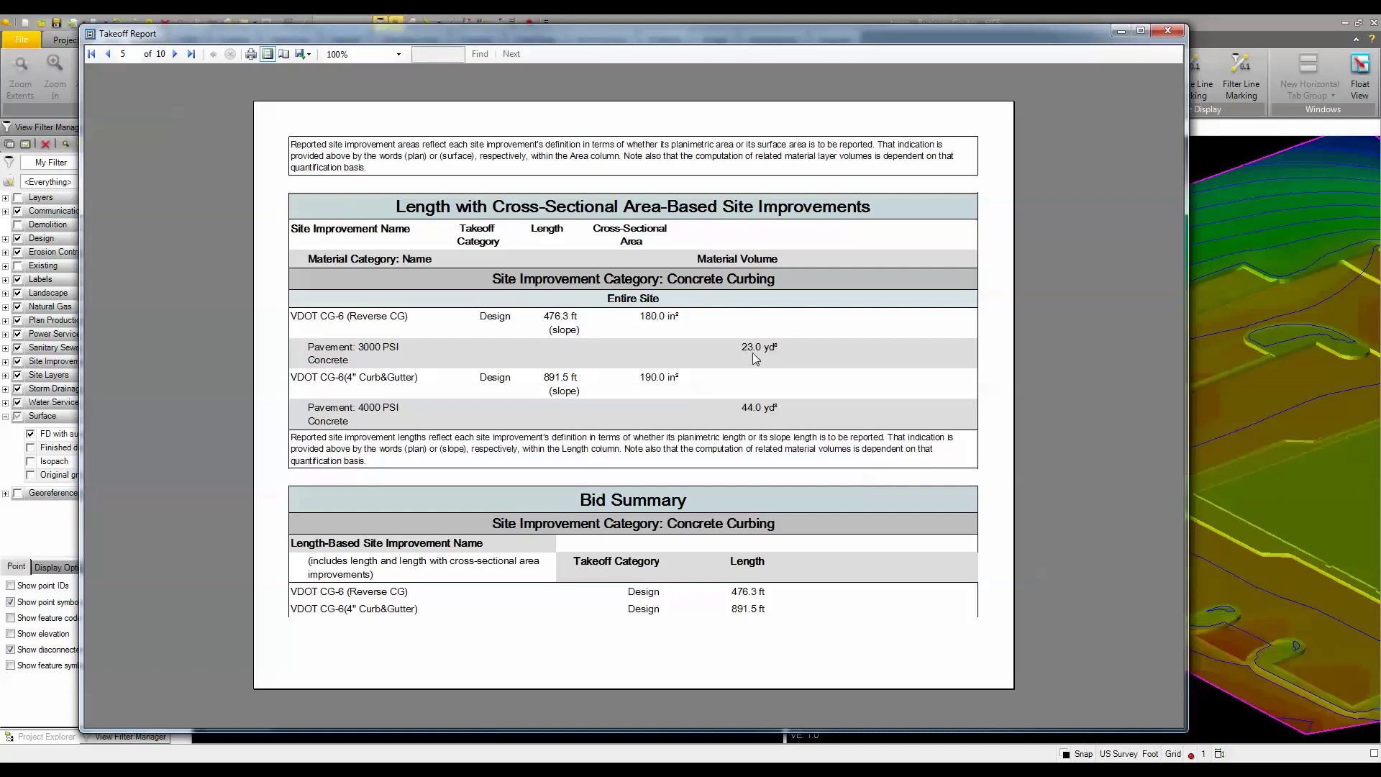
{"action": "left_click", "coordinate": [175, 53]}
{"action": "left_click", "coordinate": [175, 54]}
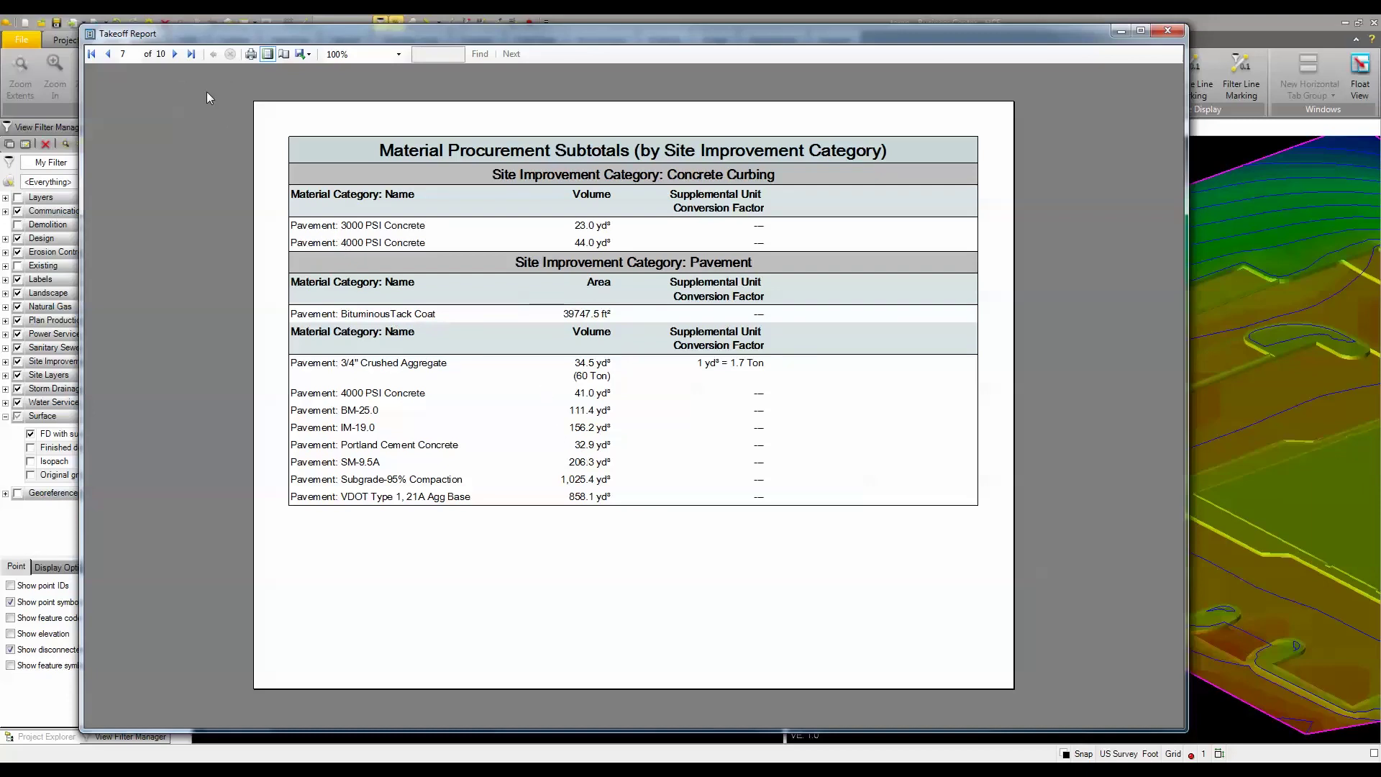
{"action": "left_click", "coordinate": [175, 54]}
{"action": "left_click", "coordinate": [175, 54]}
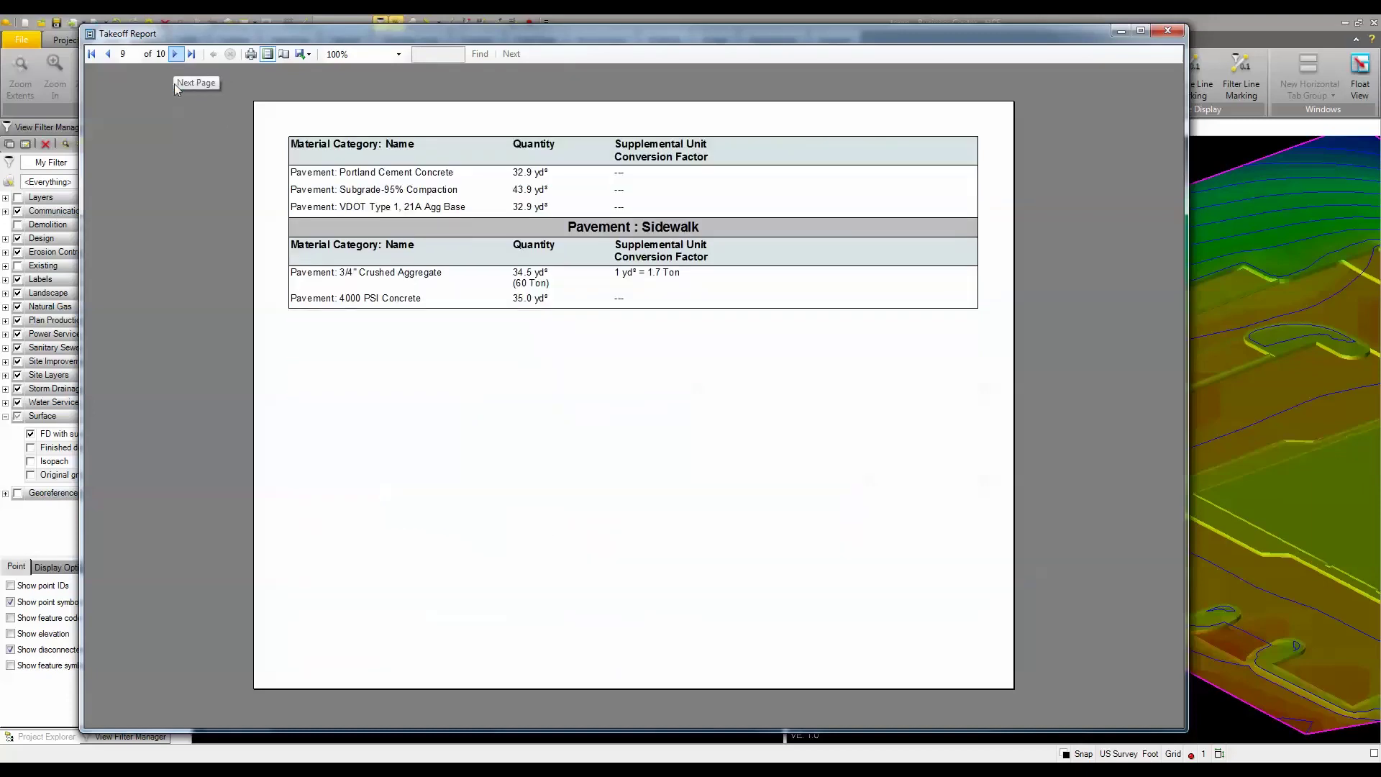
{"action": "left_click", "coordinate": [175, 54]}
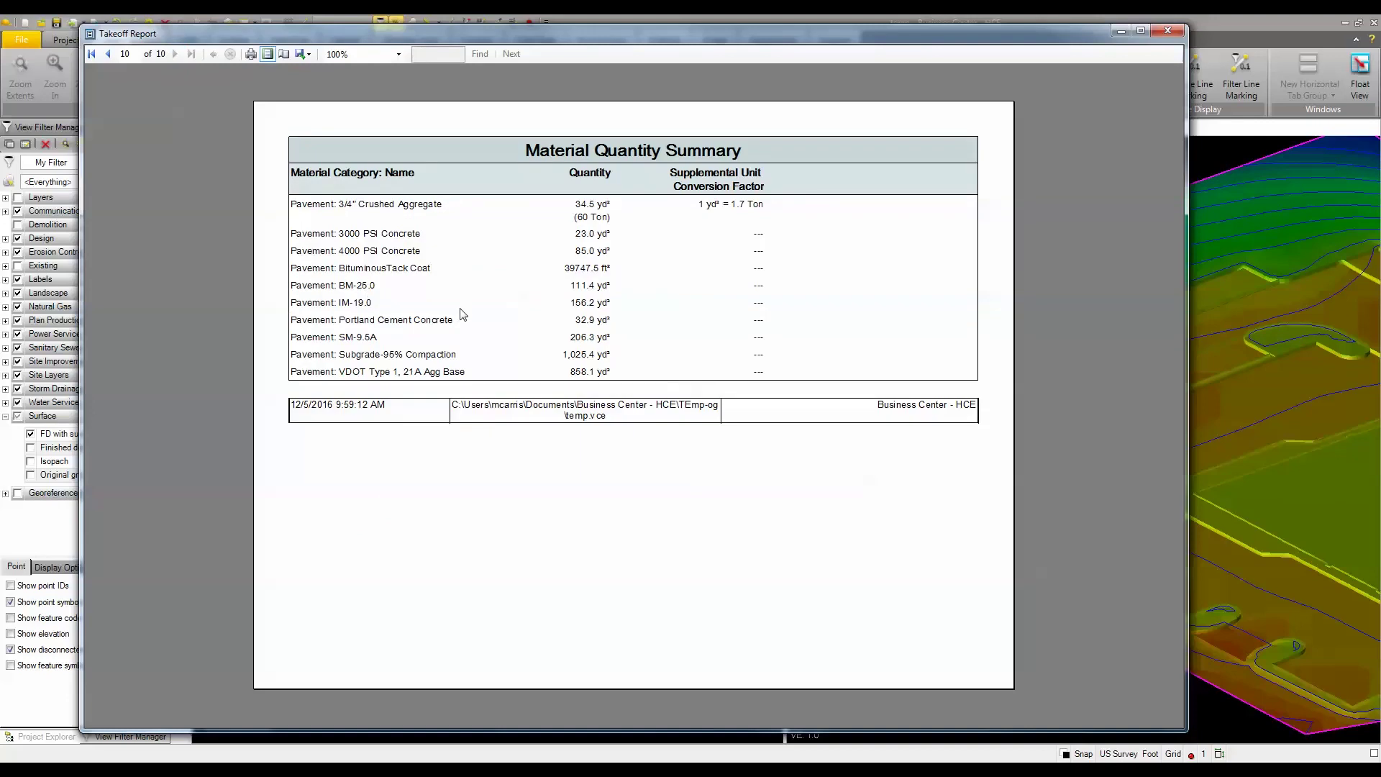
Review the Excel/PDF/Word export choices, close the Takeoff Report window, and zoom out the views
{"action": "left_click", "coordinate": [307, 55]}
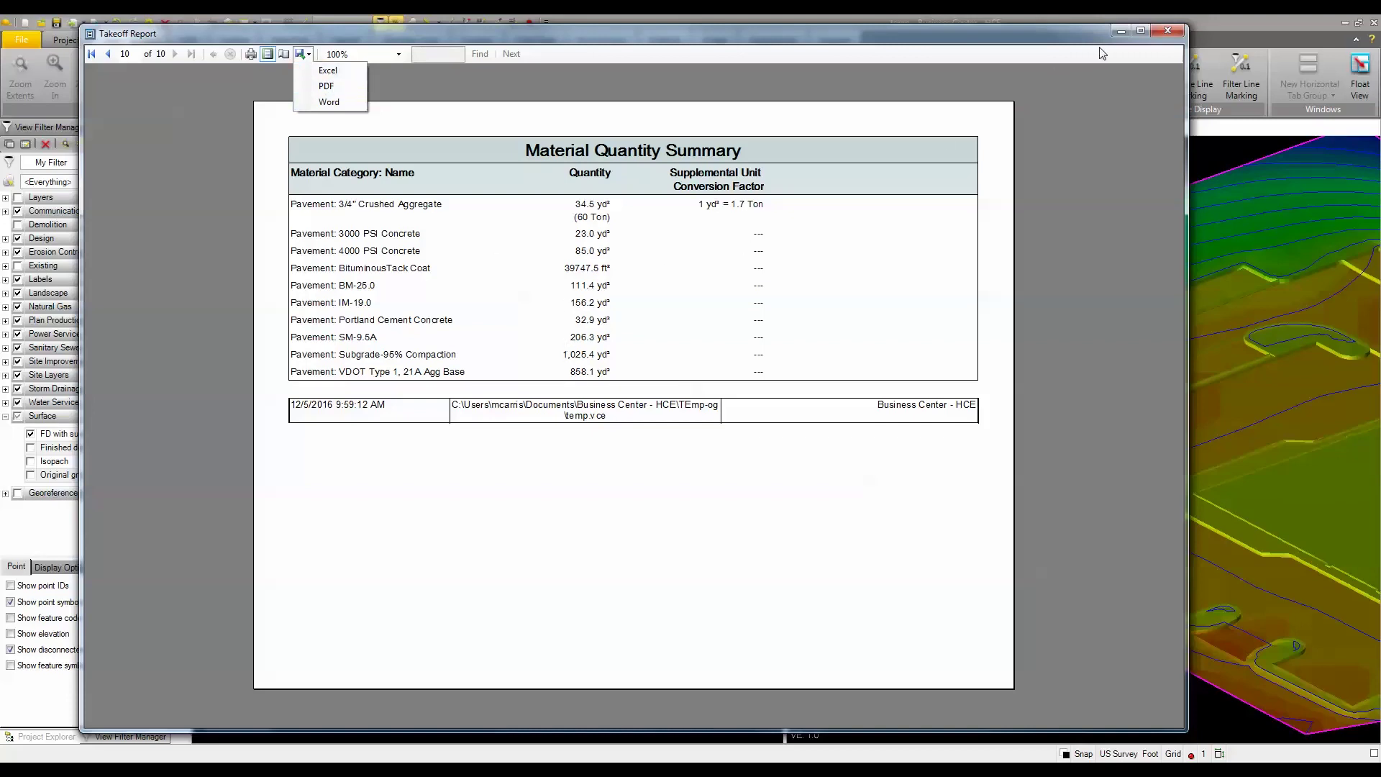
{"action": "left_click", "coordinate": [1078, 33]}
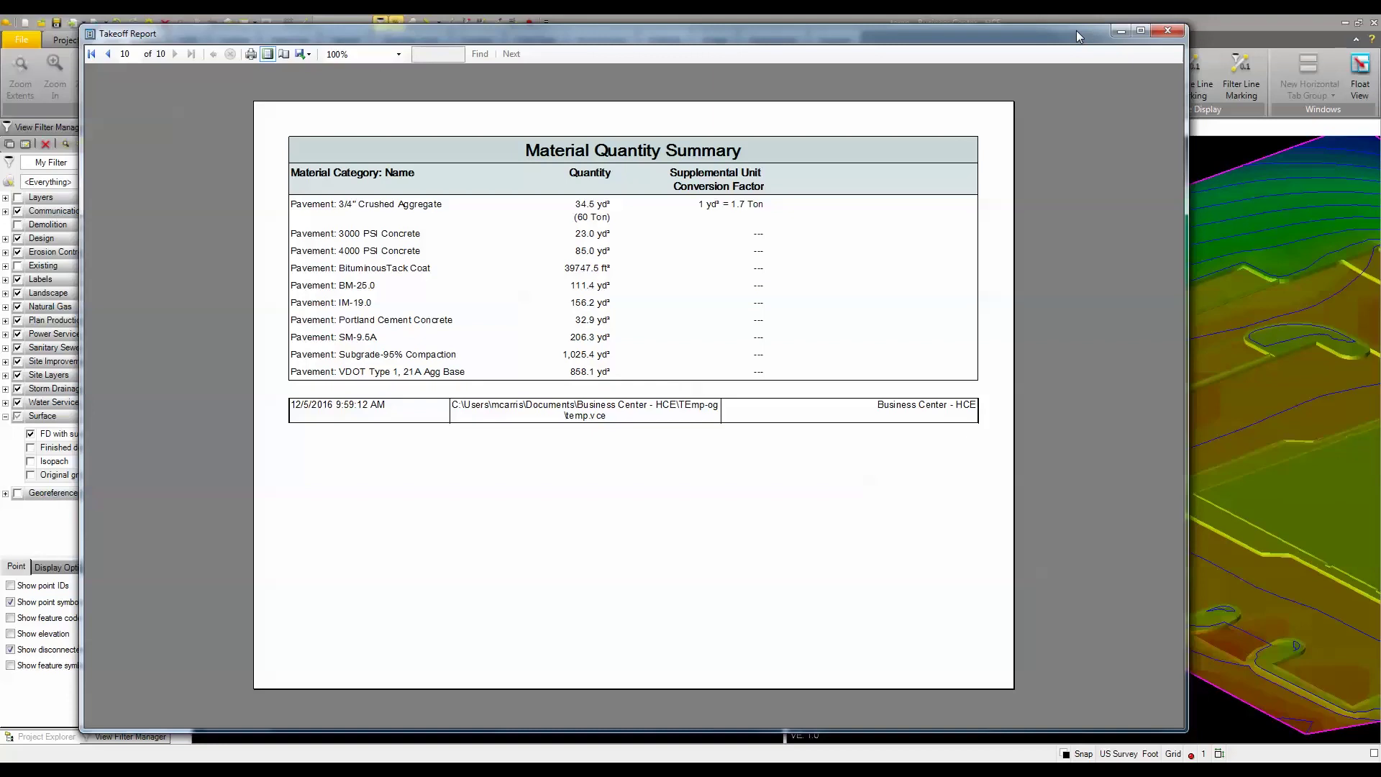
{"action": "left_click", "coordinate": [1167, 30]}
{"action": "scroll", "coordinate": [501, 519], "scroll_direction": "down", "scroll_amount": 2}
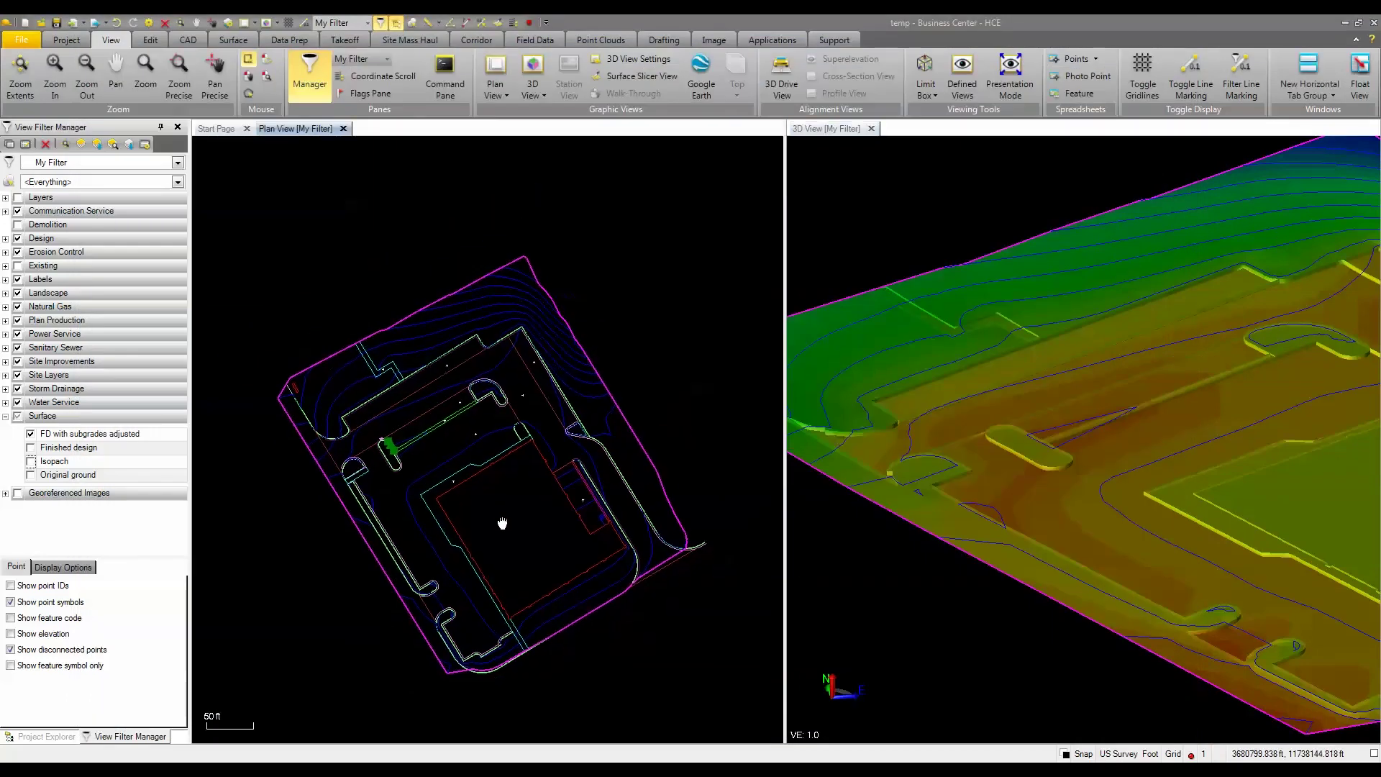
{"action": "scroll", "coordinate": [1024, 423], "scroll_direction": "down", "scroll_amount": 1}
{"action": "scroll", "coordinate": [1058, 395], "scroll_direction": "down", "scroll_amount": 1}
{"action": "scroll", "coordinate": [1051, 385], "scroll_direction": "down", "scroll_amount": 1}
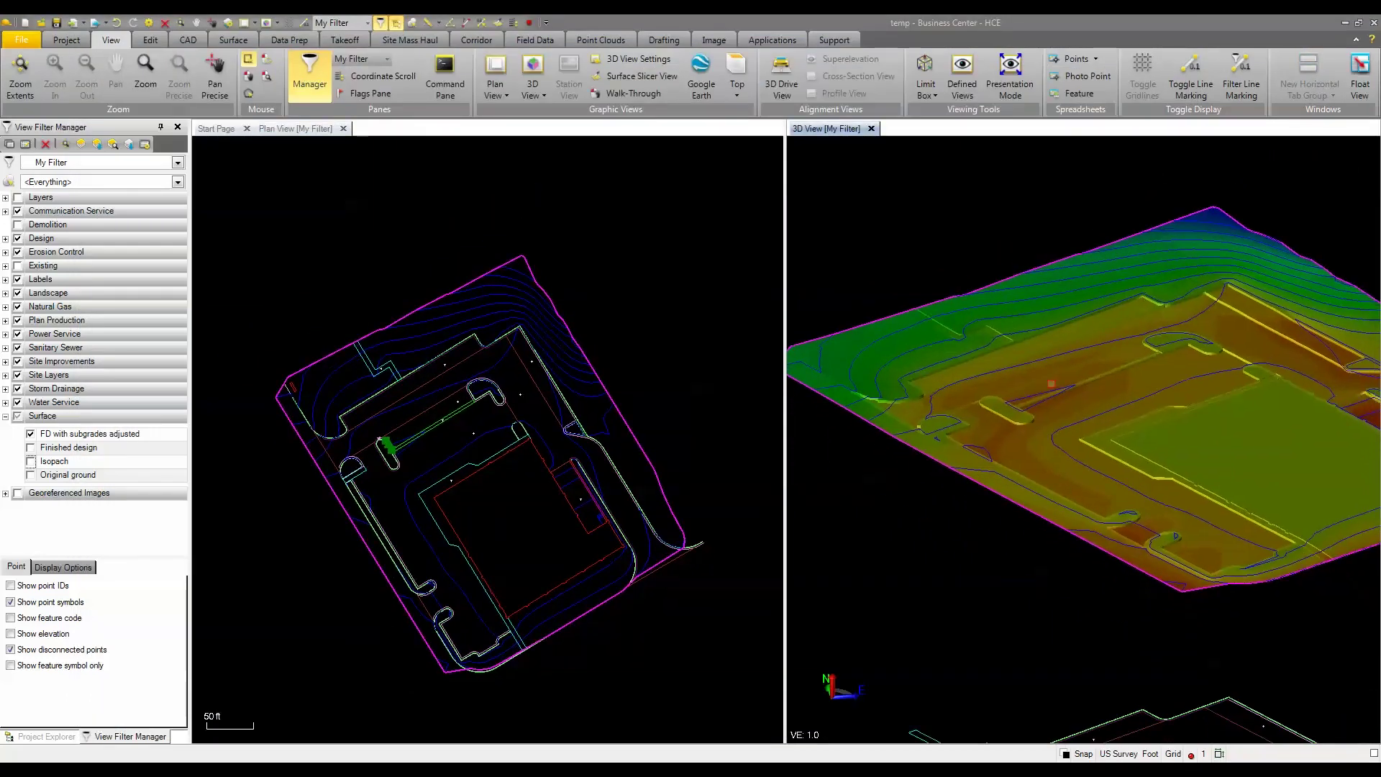